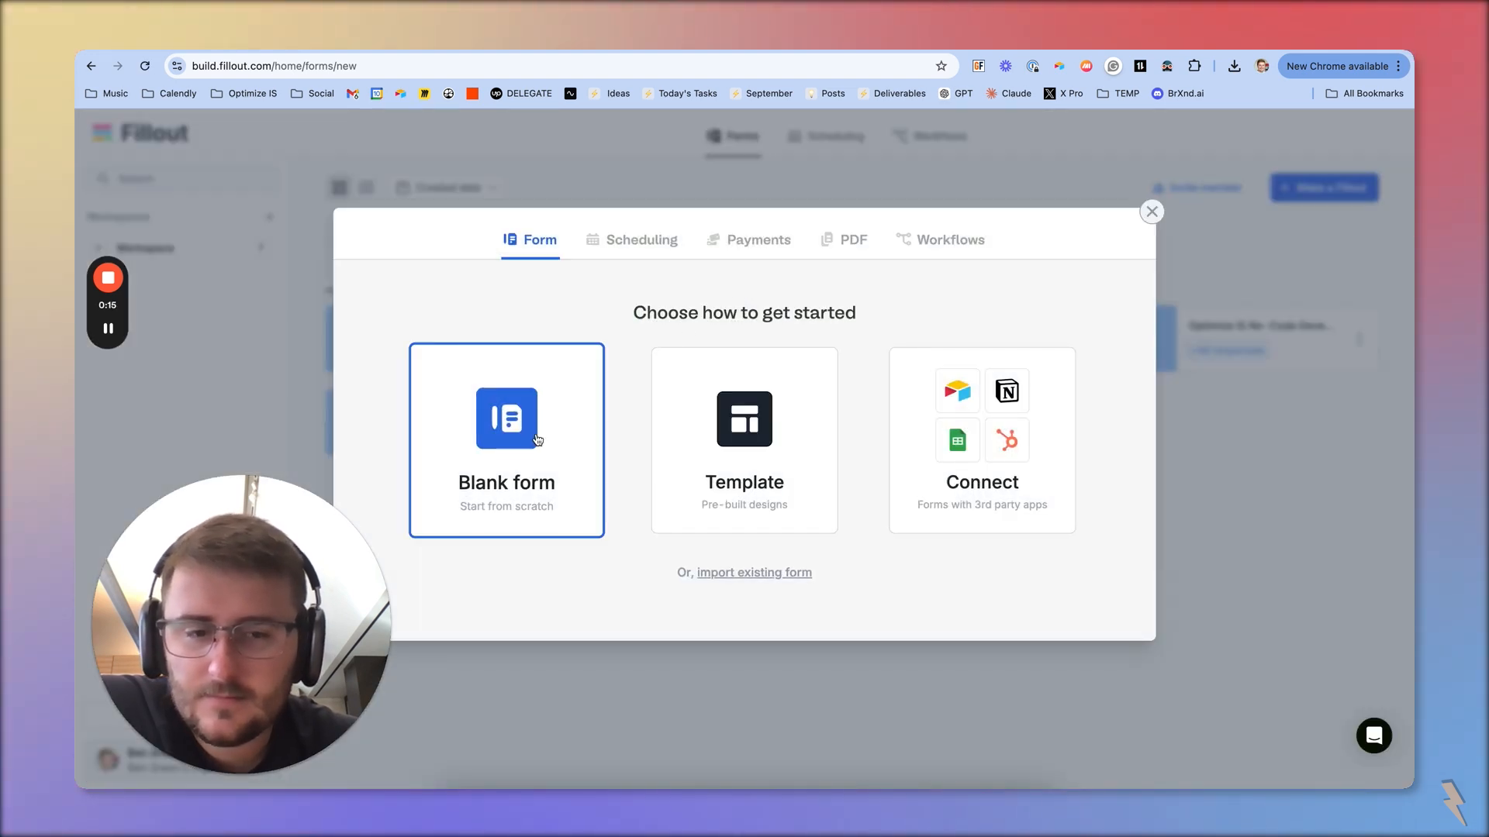
Start a new form connected to Airtable with the Dark theme, using the First Airtable connection account
left_click(1051, 375)
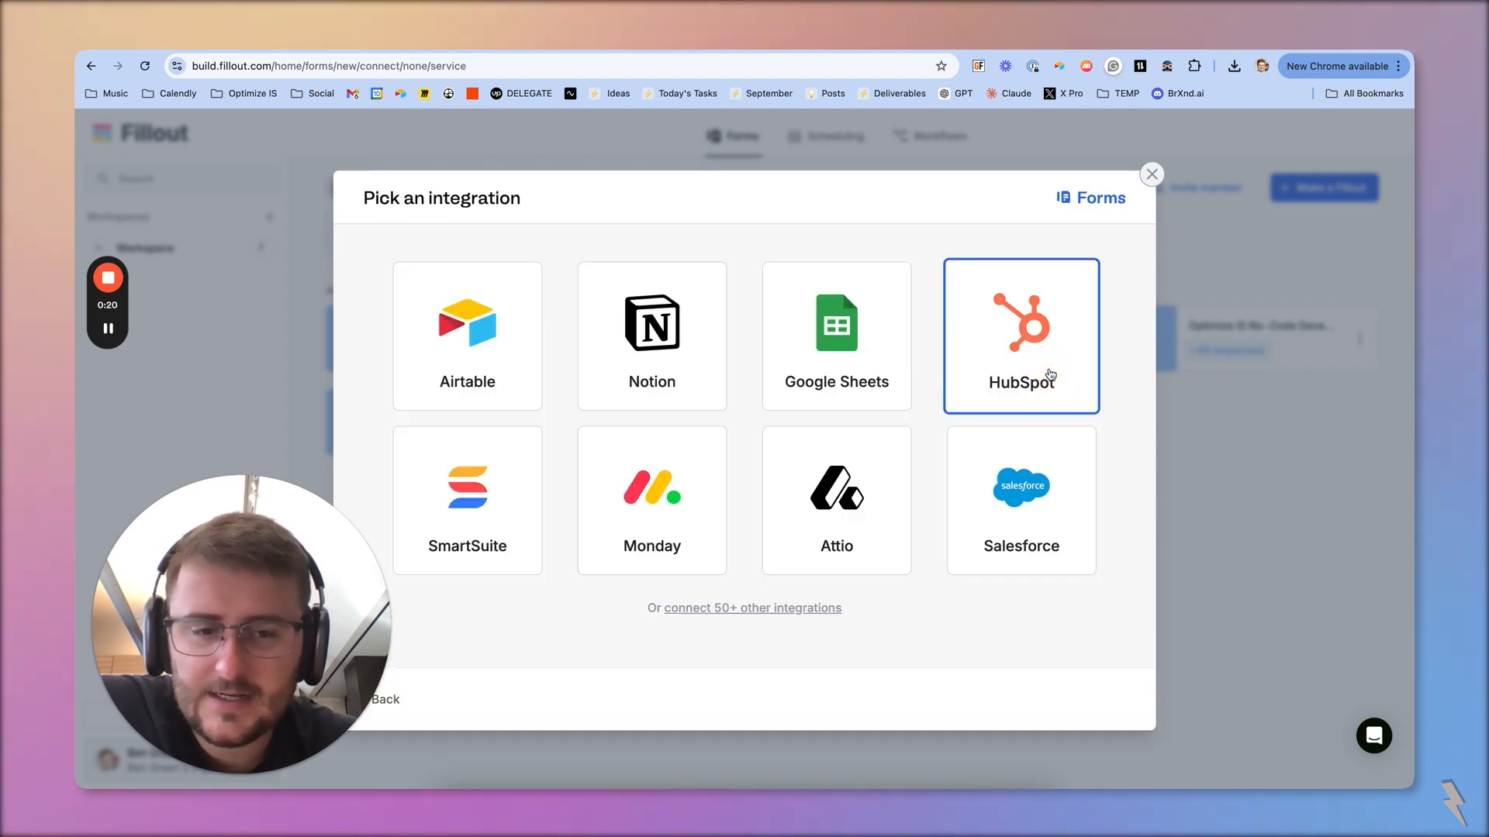
left_click(516, 355)
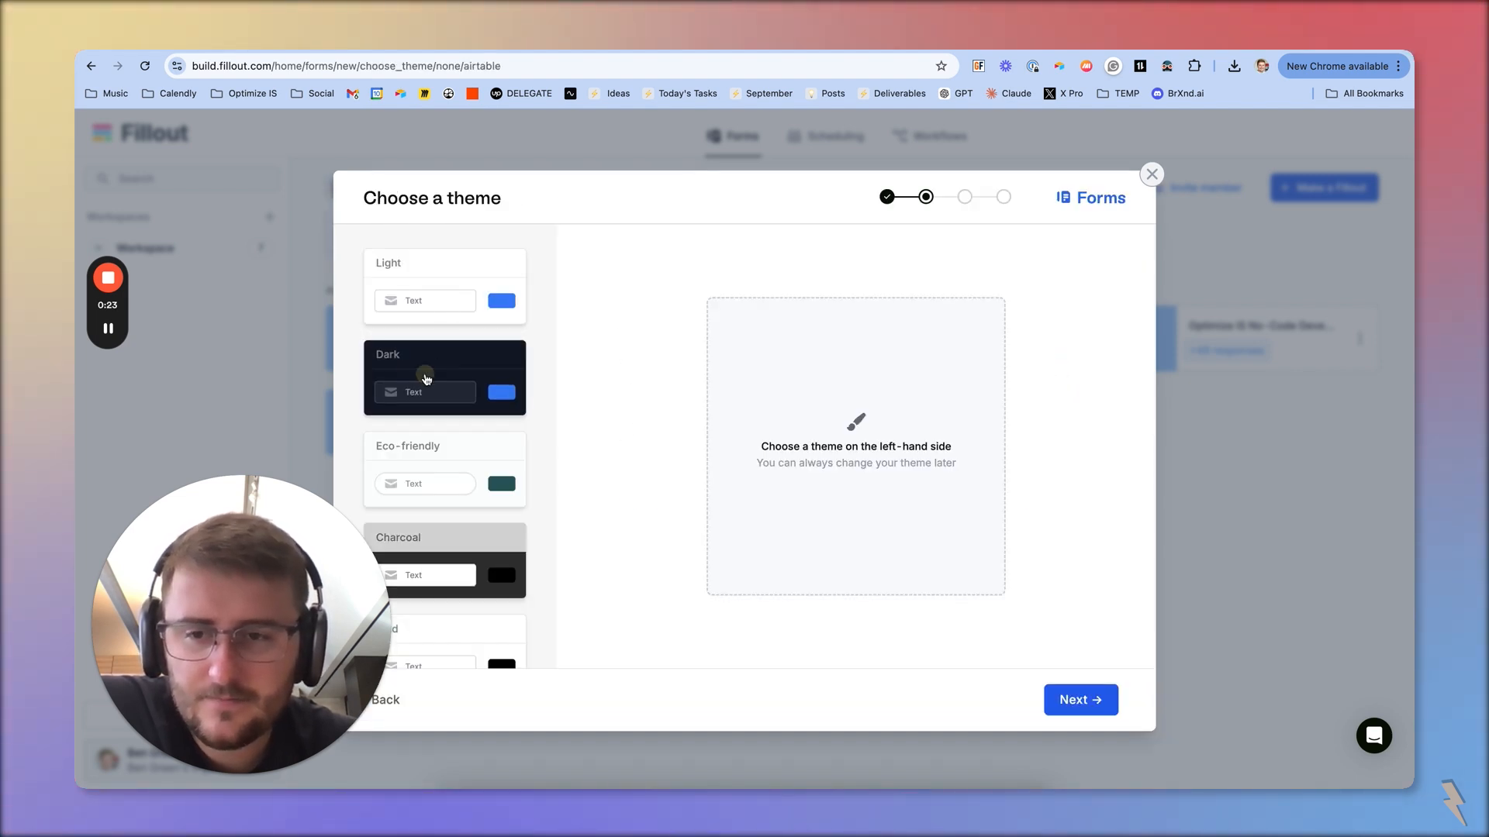
left_click(426, 375)
left_click(1089, 704)
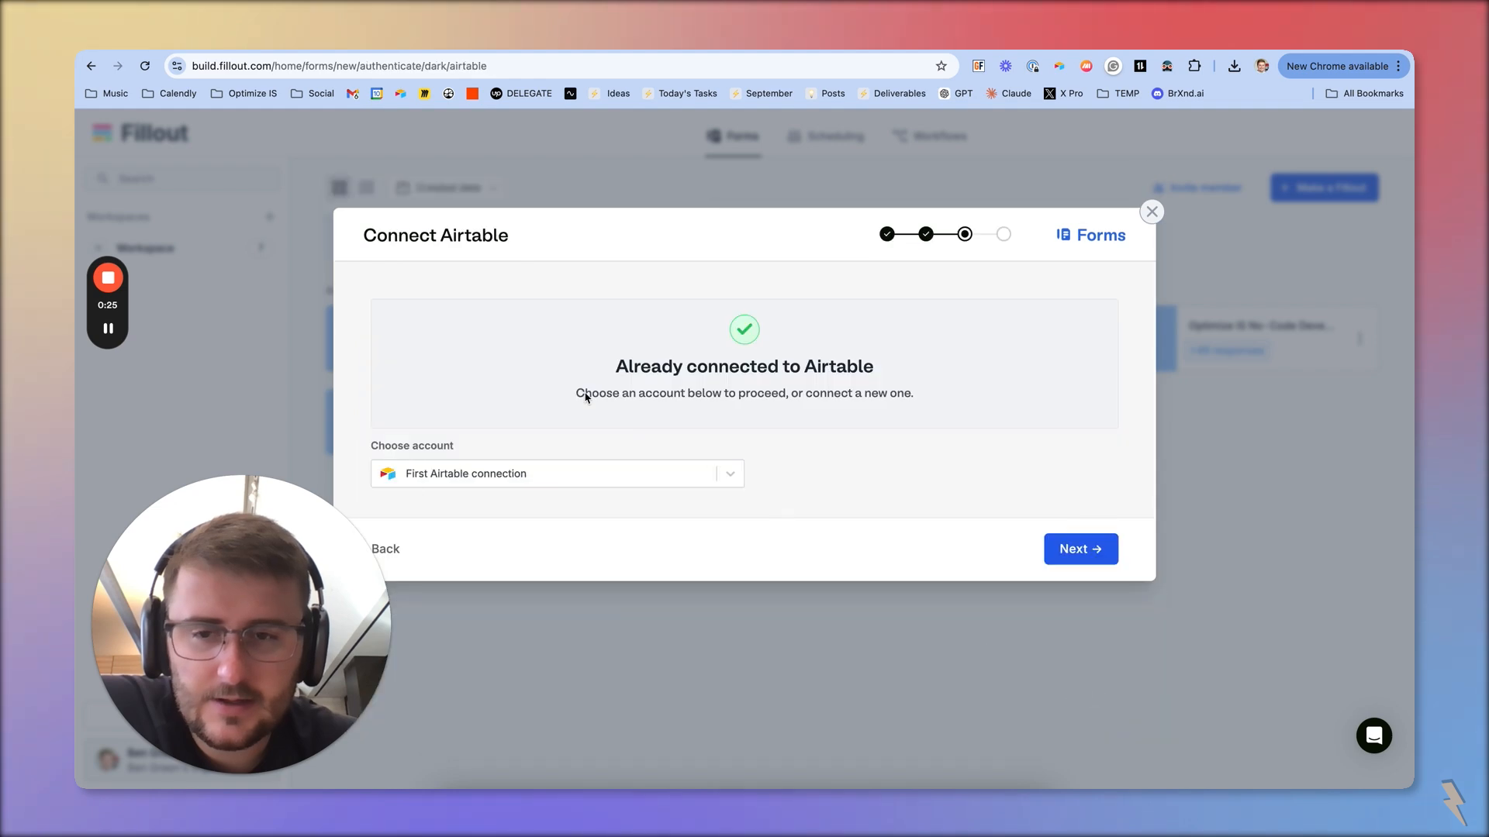
left_click(560, 478)
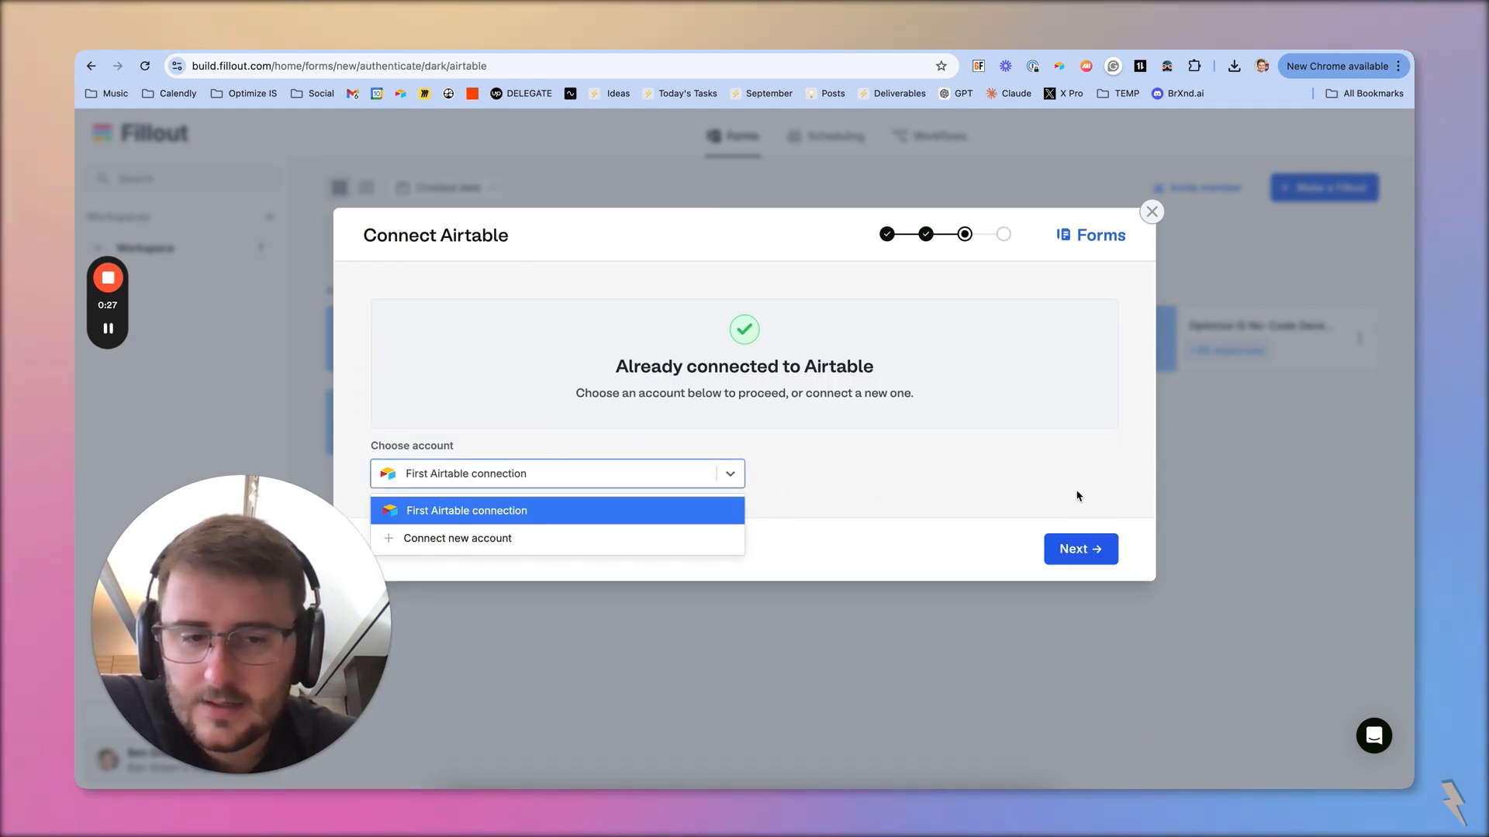
left_click(1063, 560)
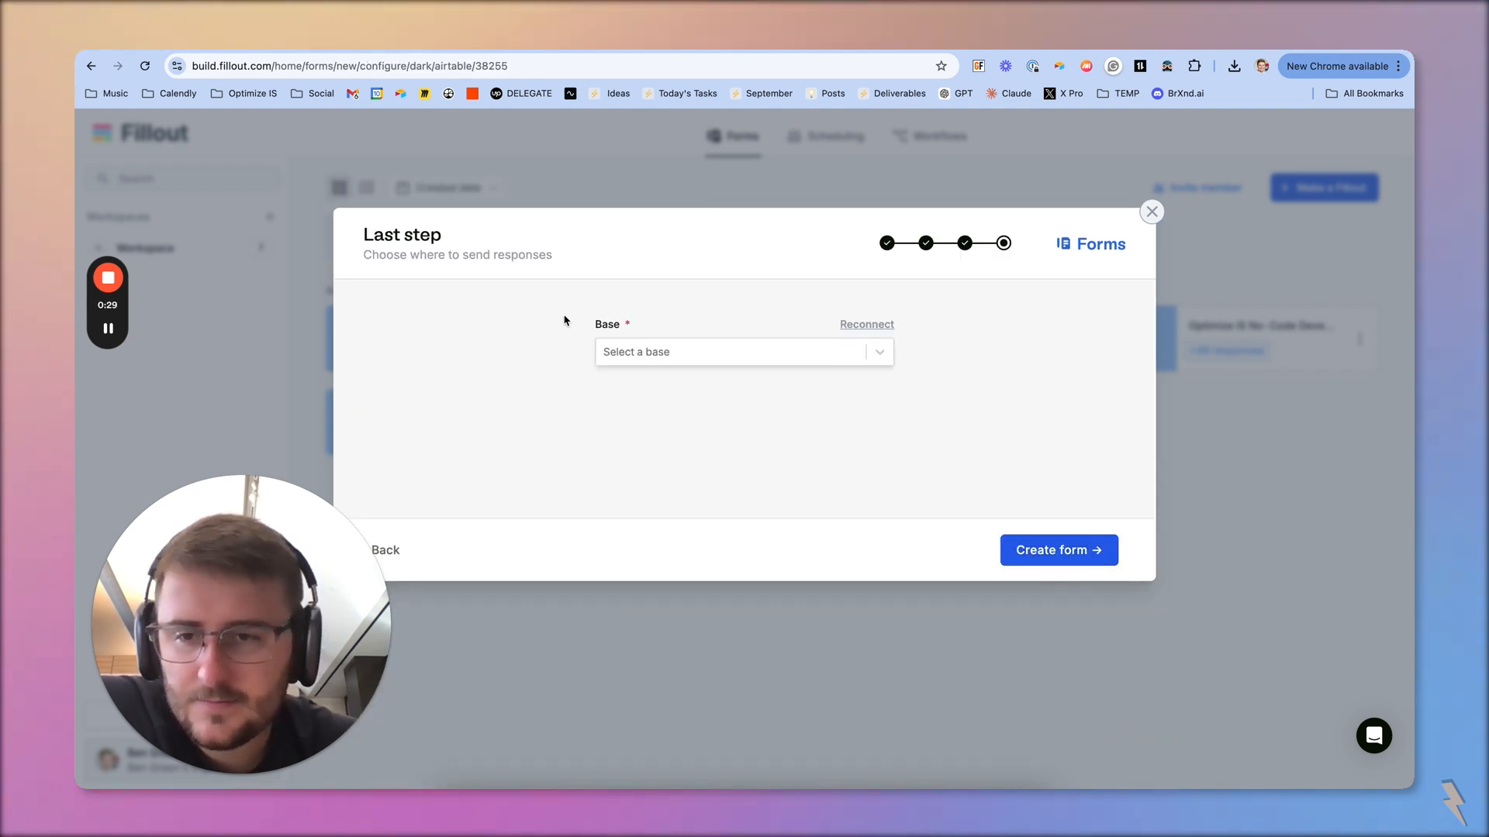
Create the form on the Projects table of the Creative Project Management base, keeping the name My Airtable form
left_click(713, 354)
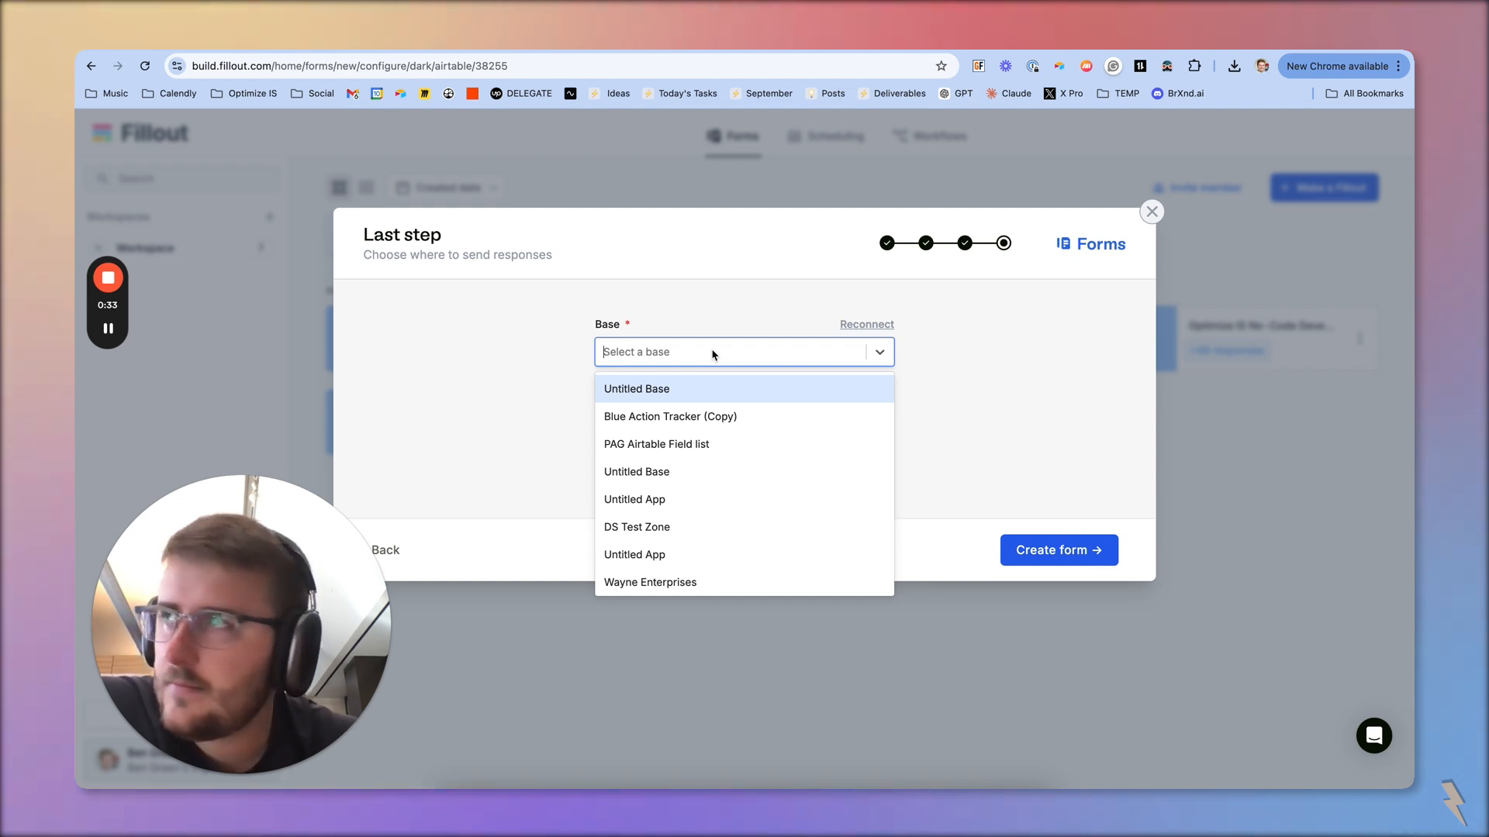
type("project")
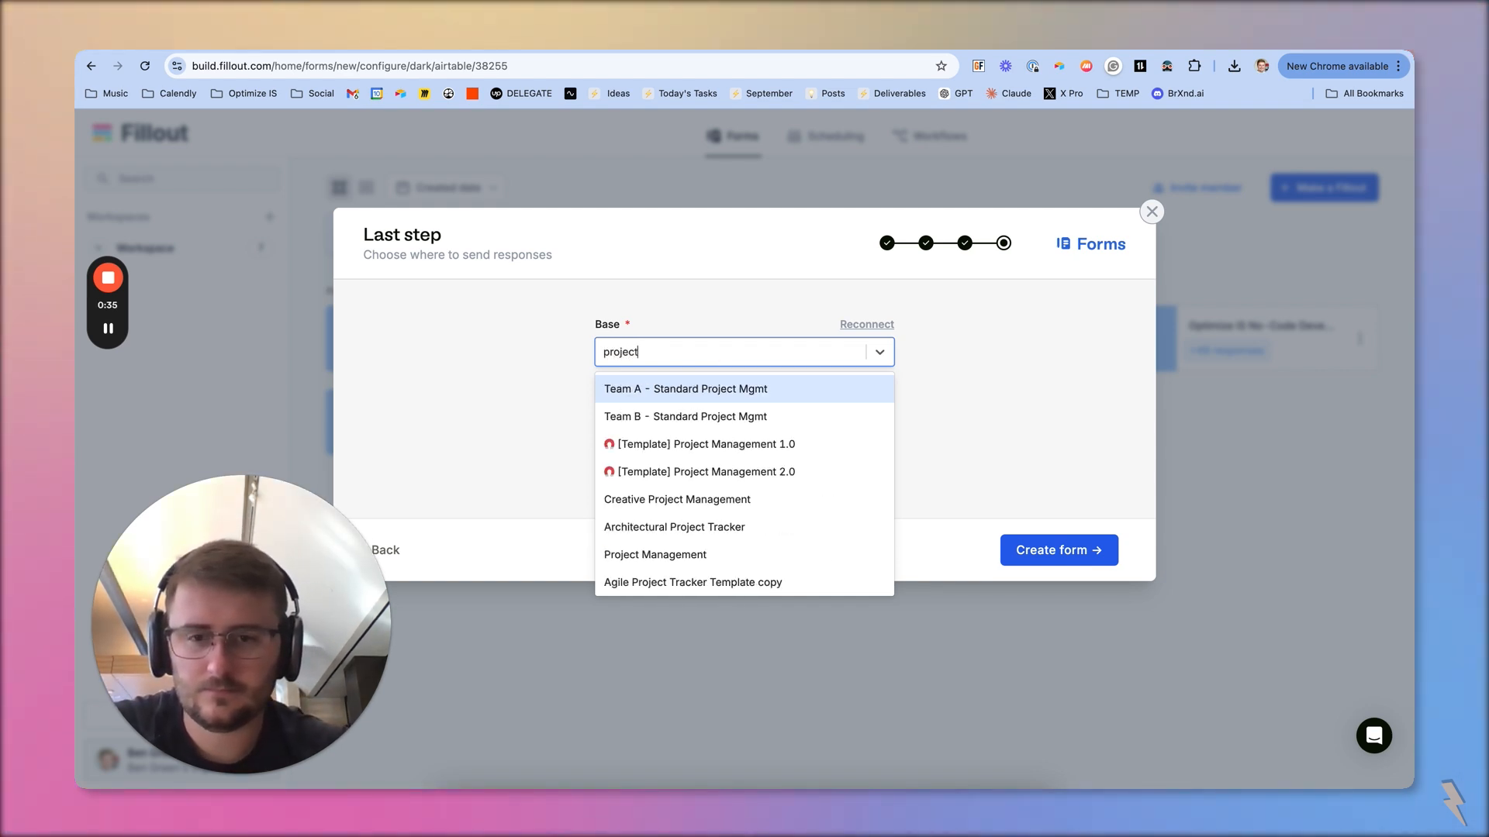
type(" management")
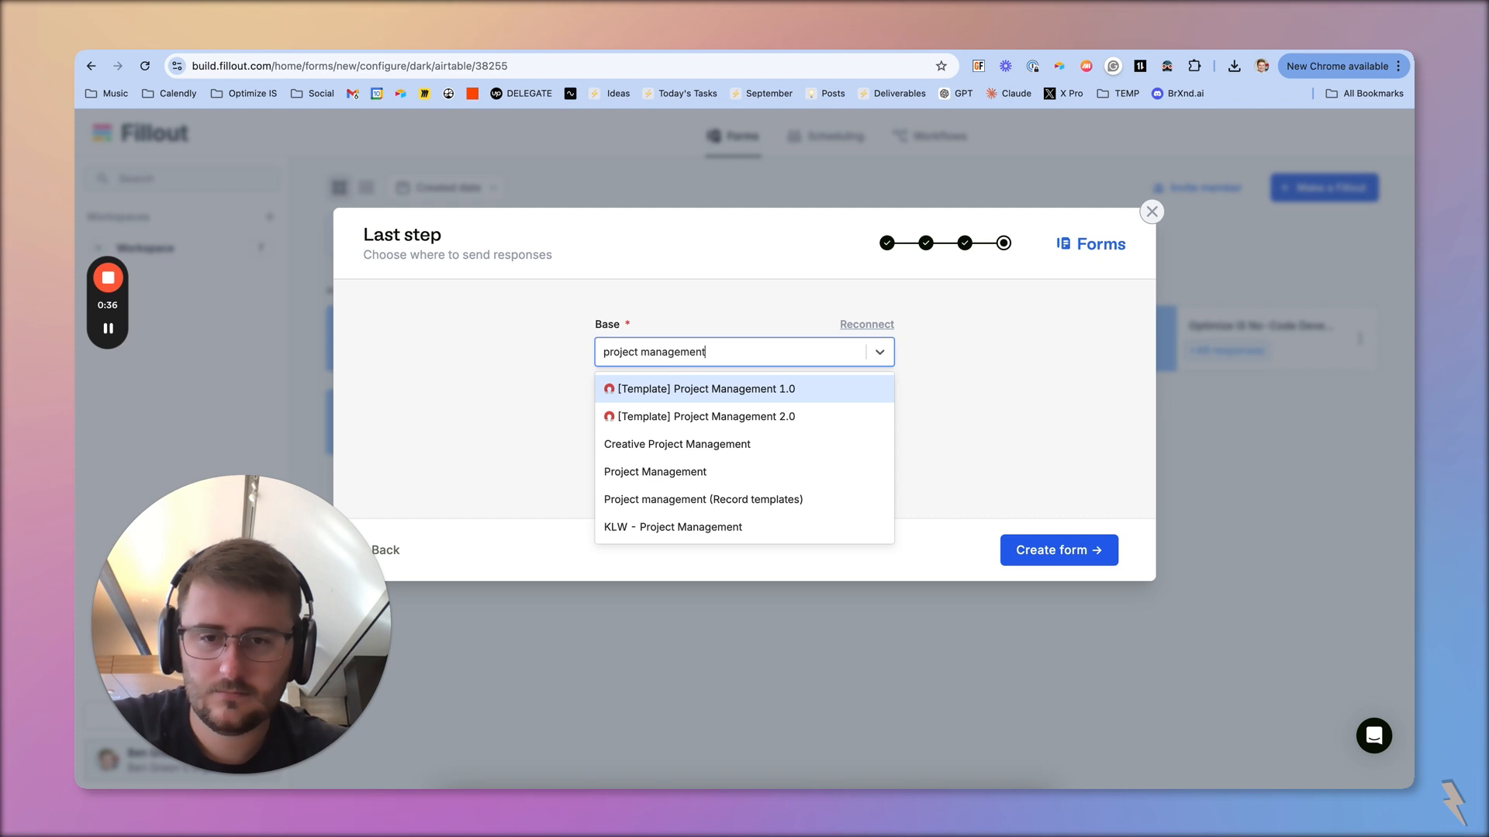
left_click(671, 443)
left_click(856, 429)
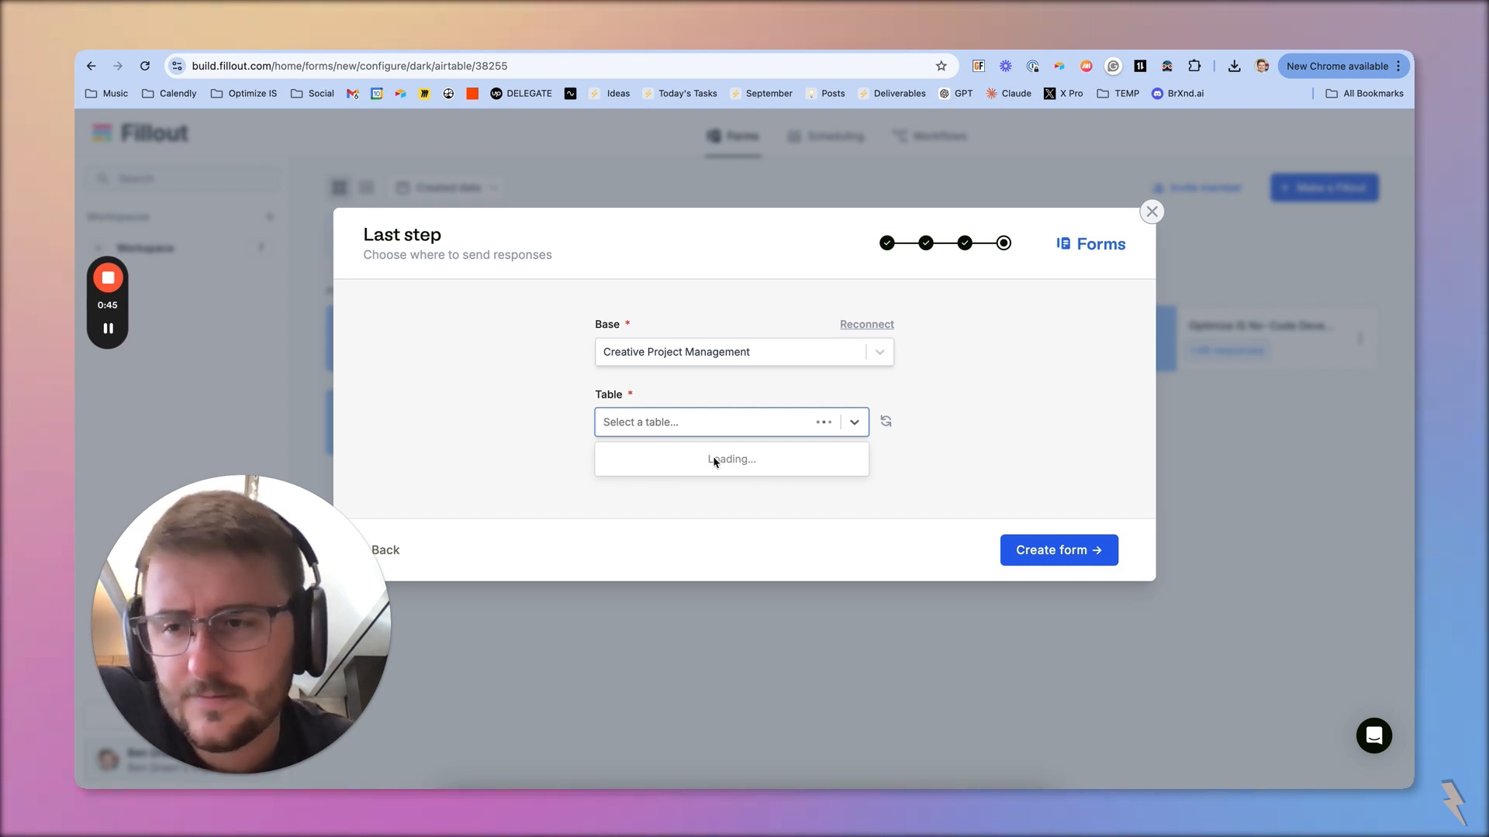
left_click(694, 491)
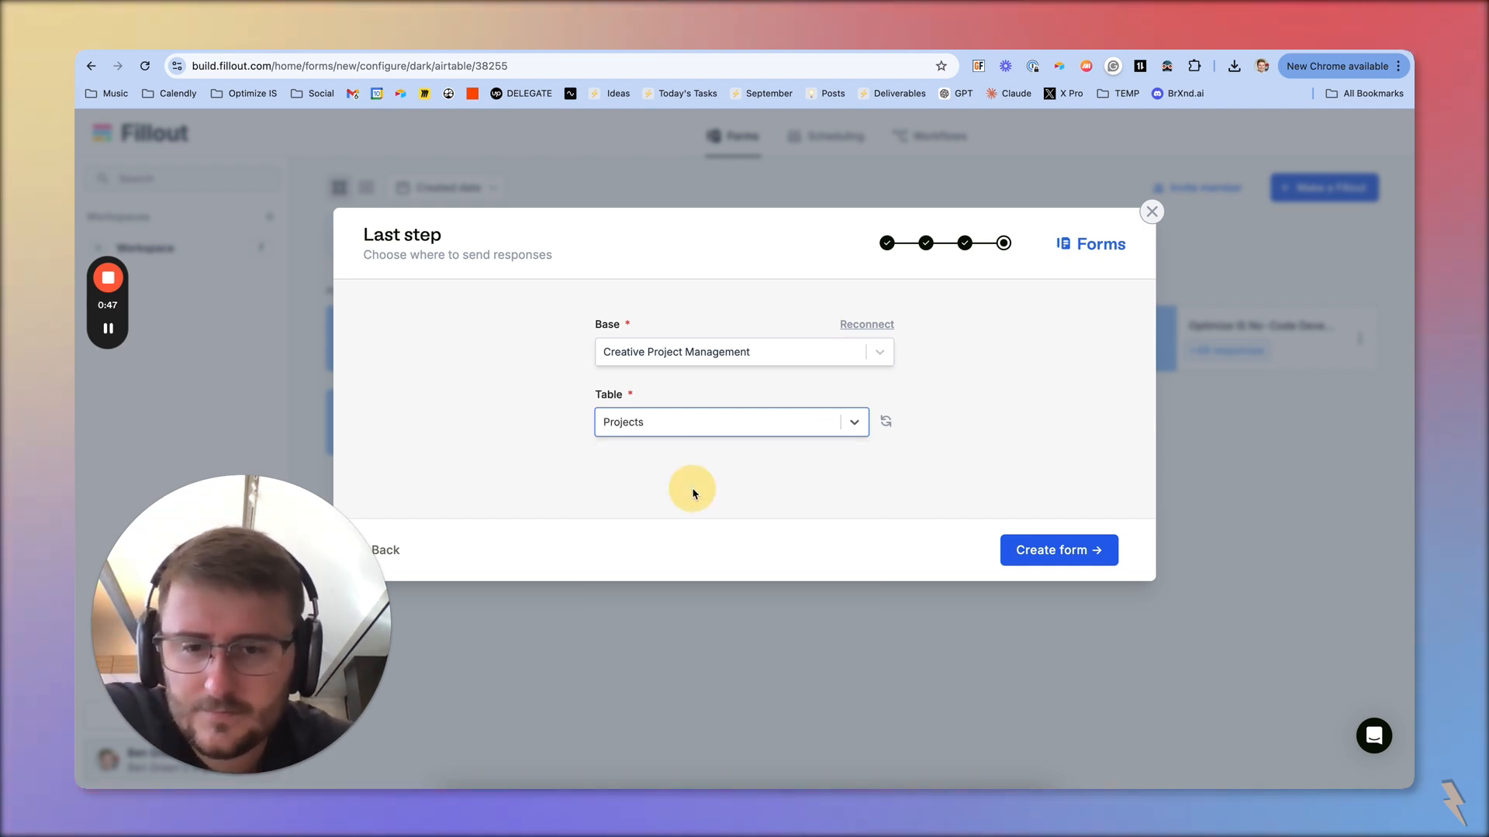
left_click(1074, 552)
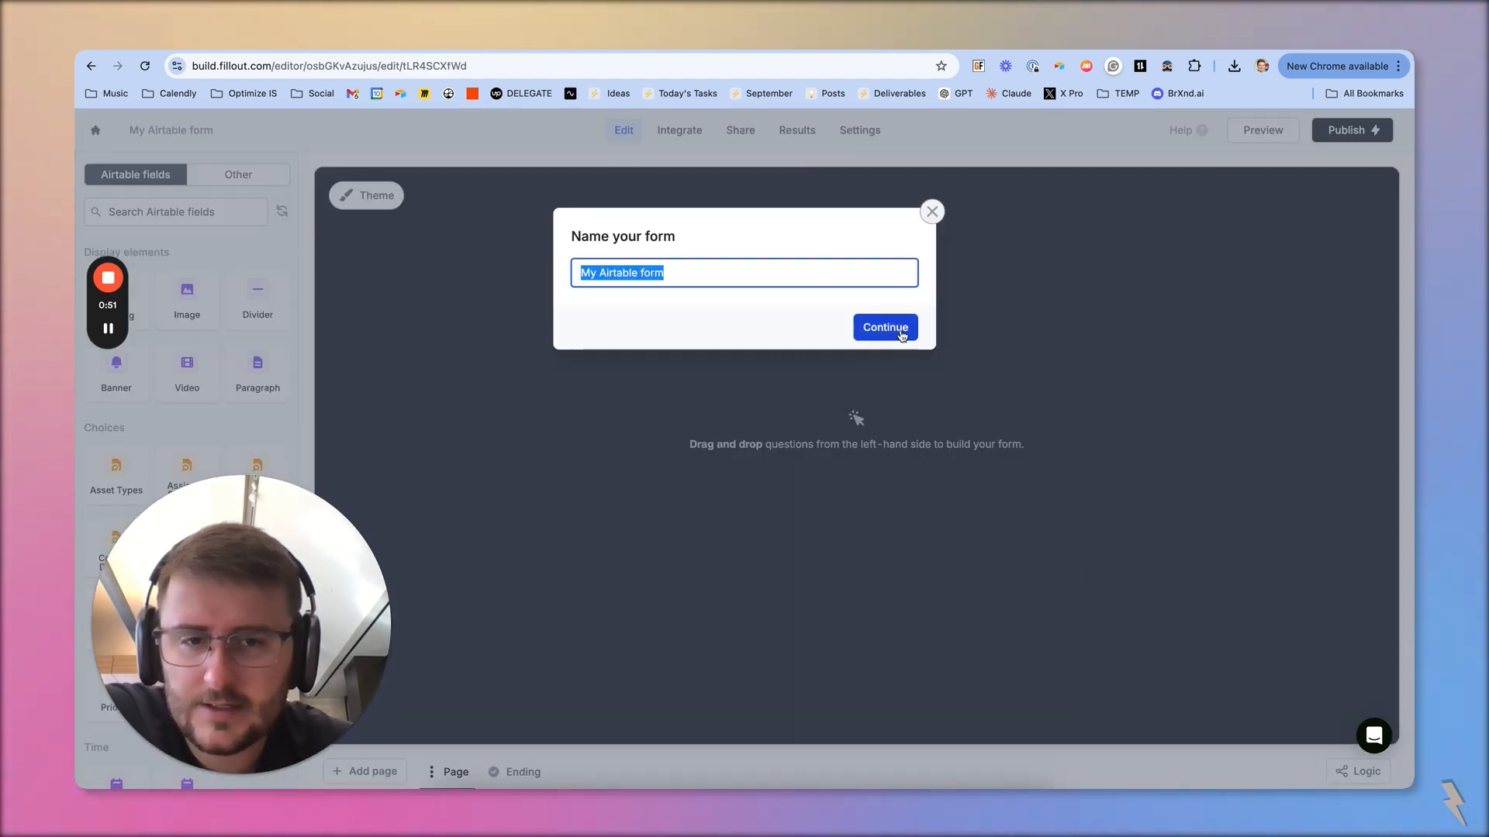
left_click(897, 333)
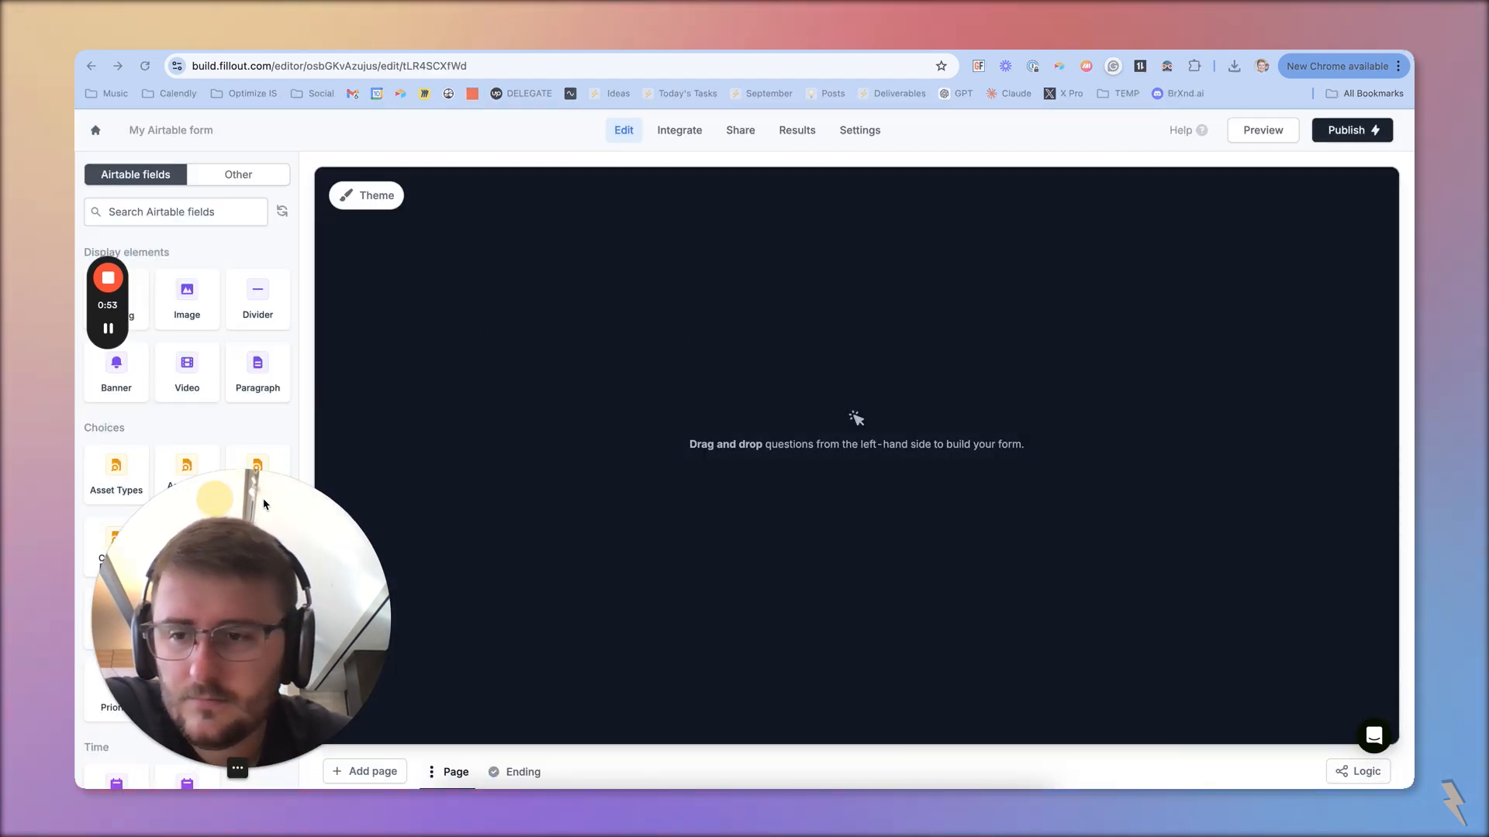
Add the Project Title and Description fields to the form page, with Description below Project Title
scroll(138, 508, "down", 1)
scroll(138, 508, "down", 8)
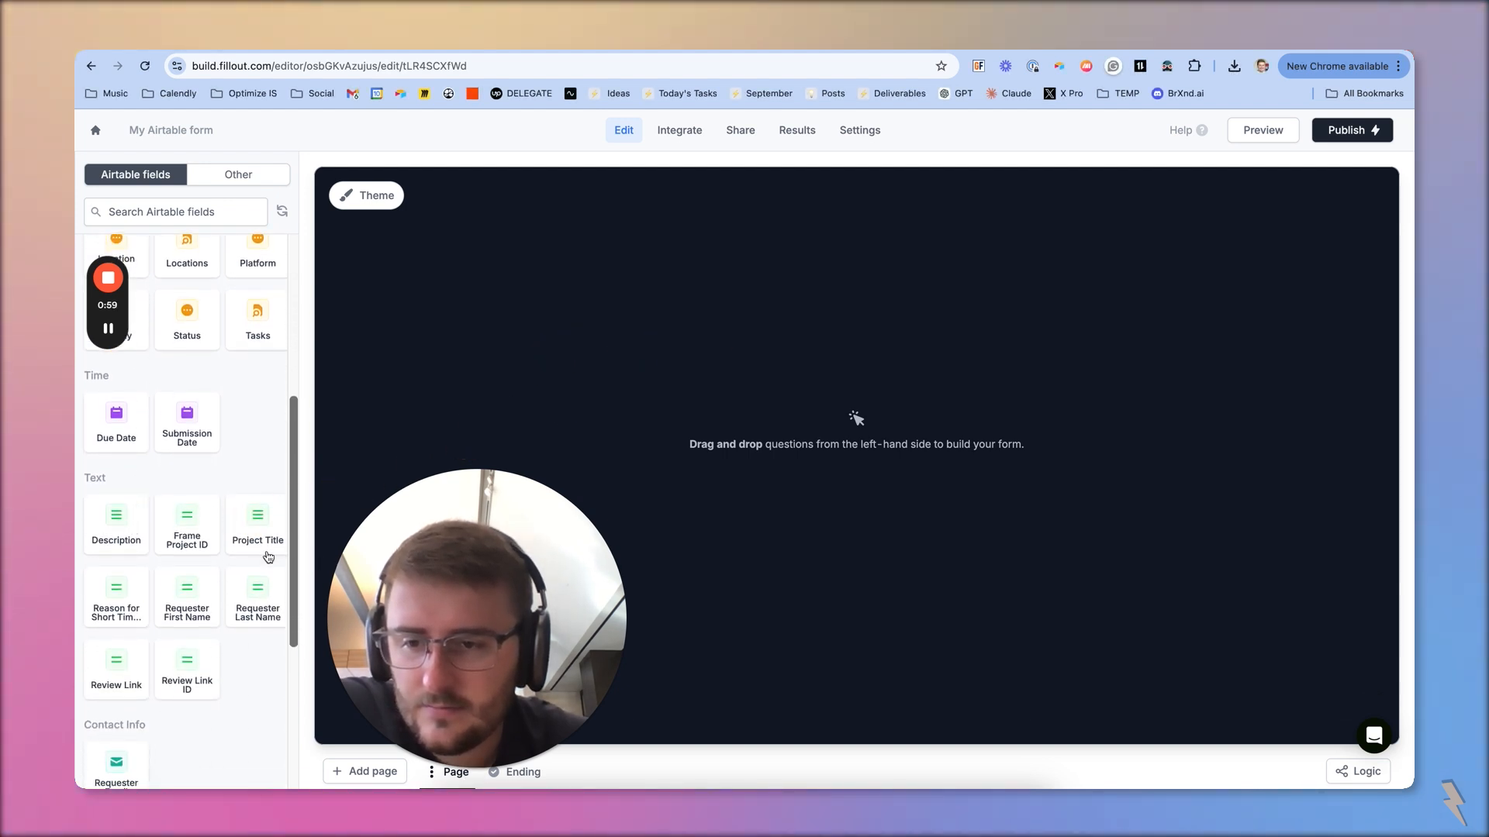
left_click_drag(268, 557, 745, 380)
left_click_drag(117, 527, 595, 431)
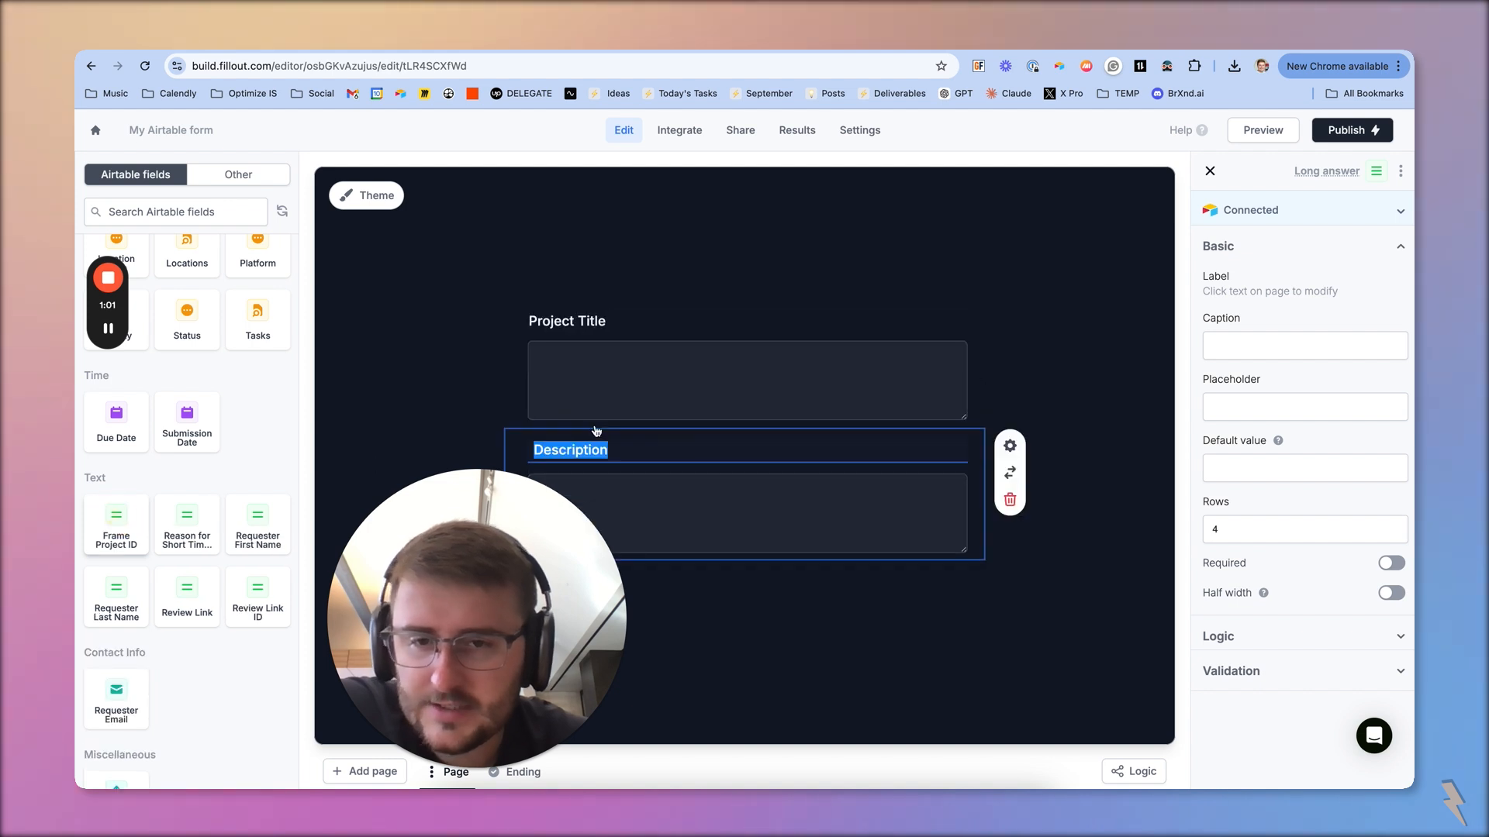
left_click_drag(546, 566, 310, 560)
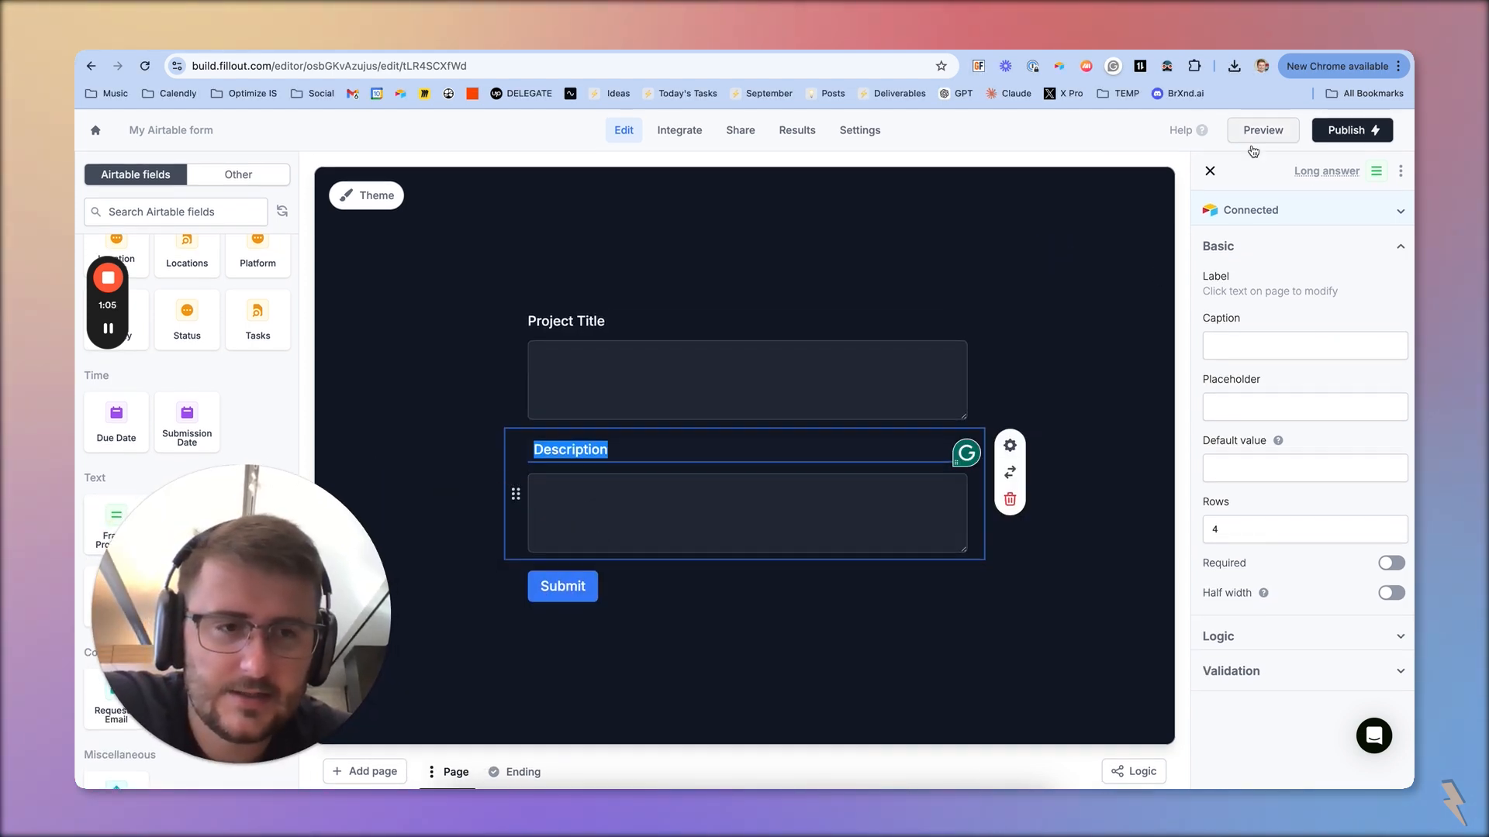
Check which Airtable field the Description question is connected to and review the form's integrations
left_click(1289, 245)
left_click(1312, 213)
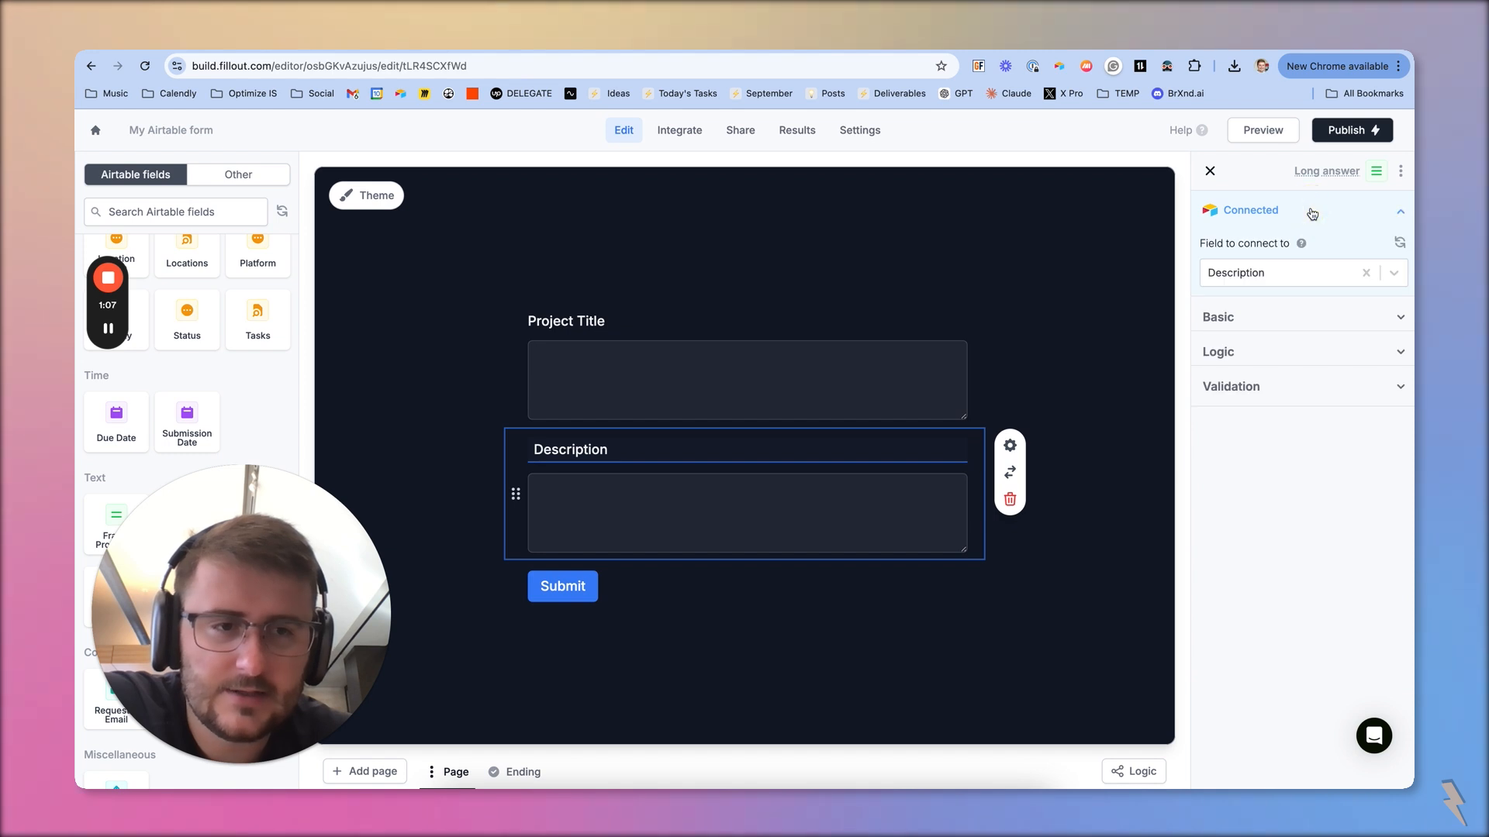
left_click(1117, 247)
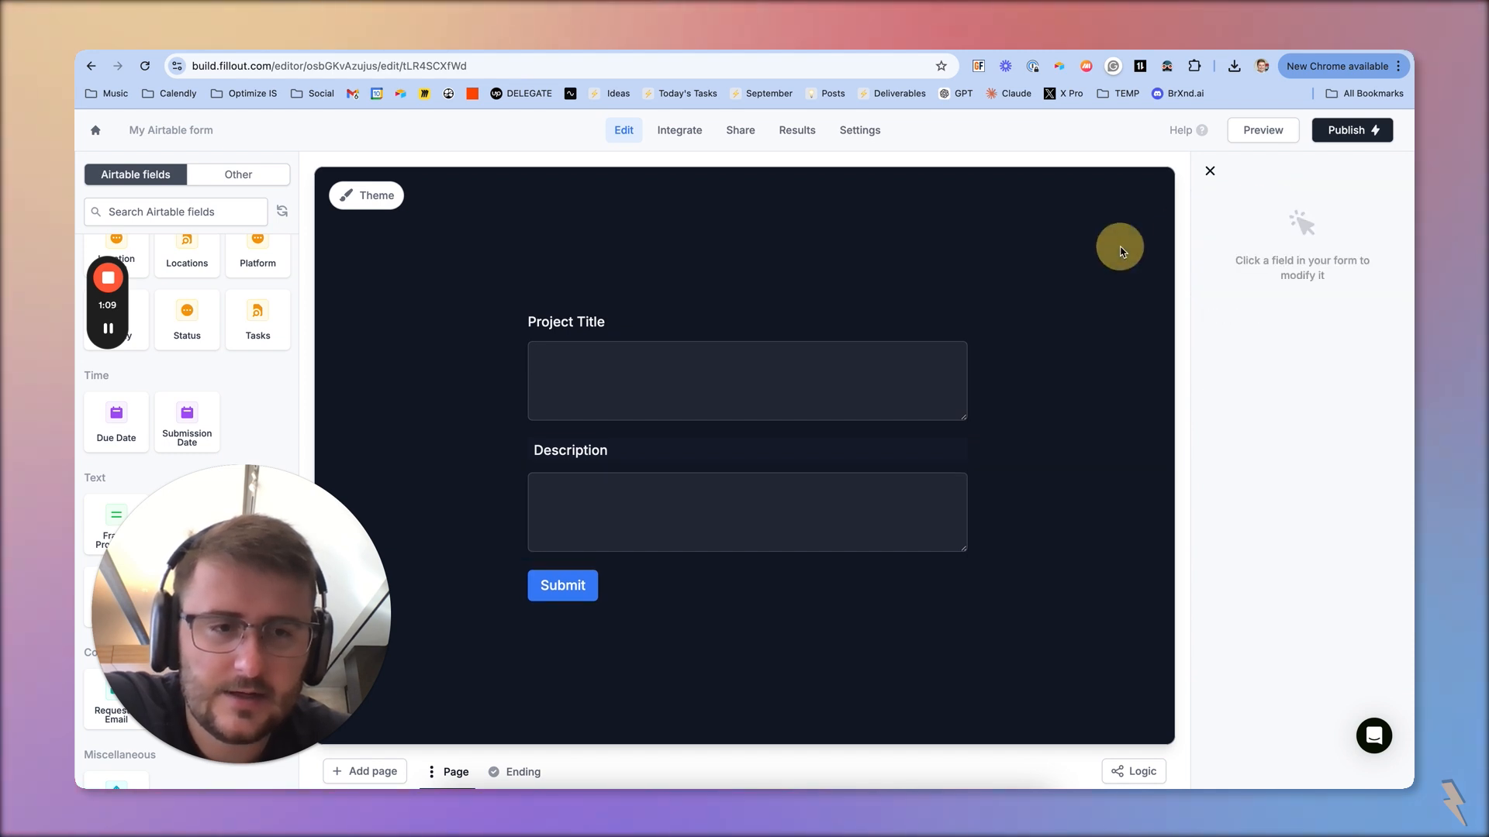
left_click(677, 133)
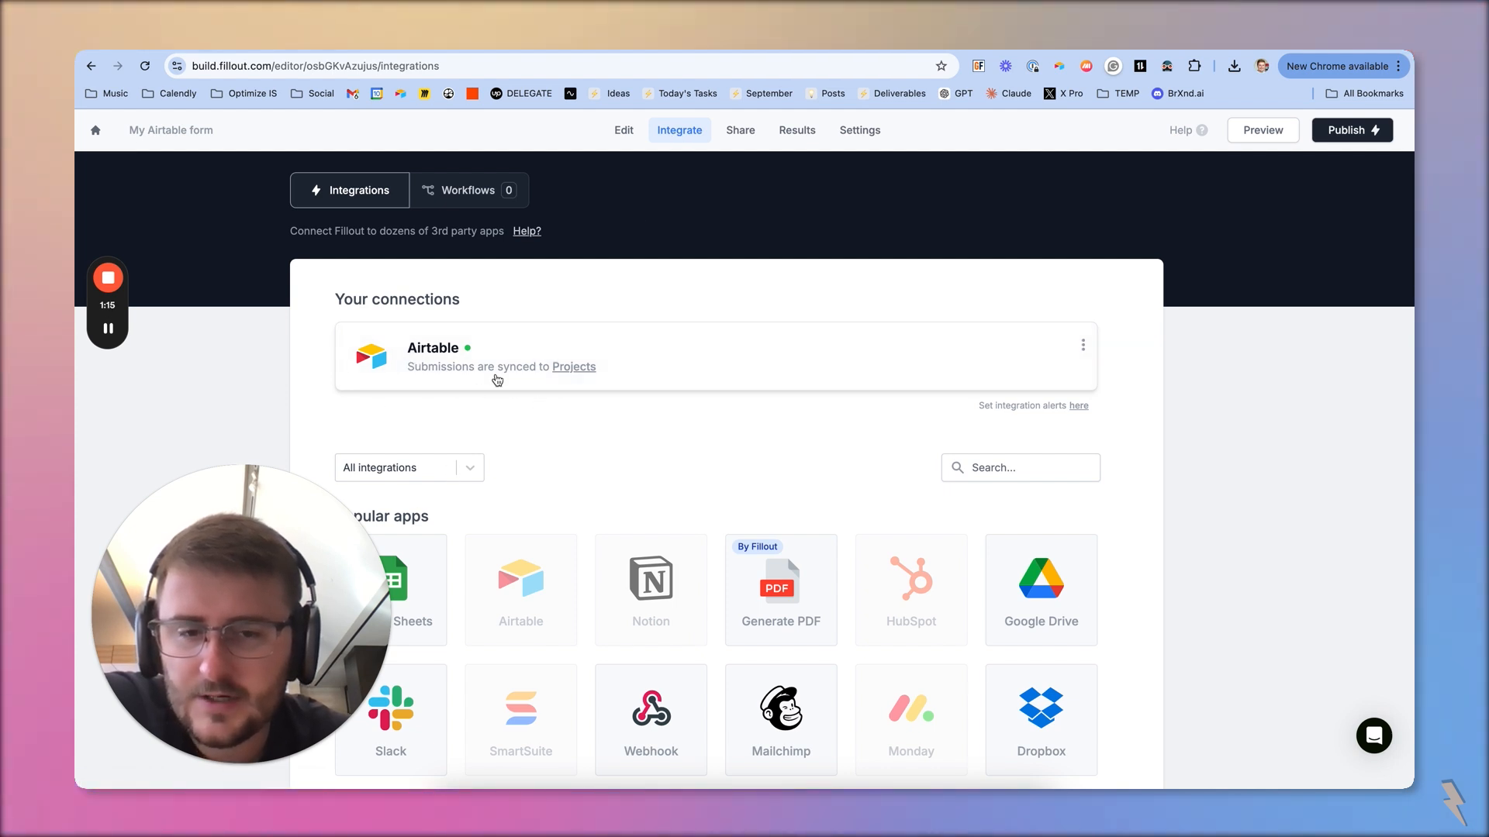
Publish the form from its sharing page and copy the form link
left_click(736, 130)
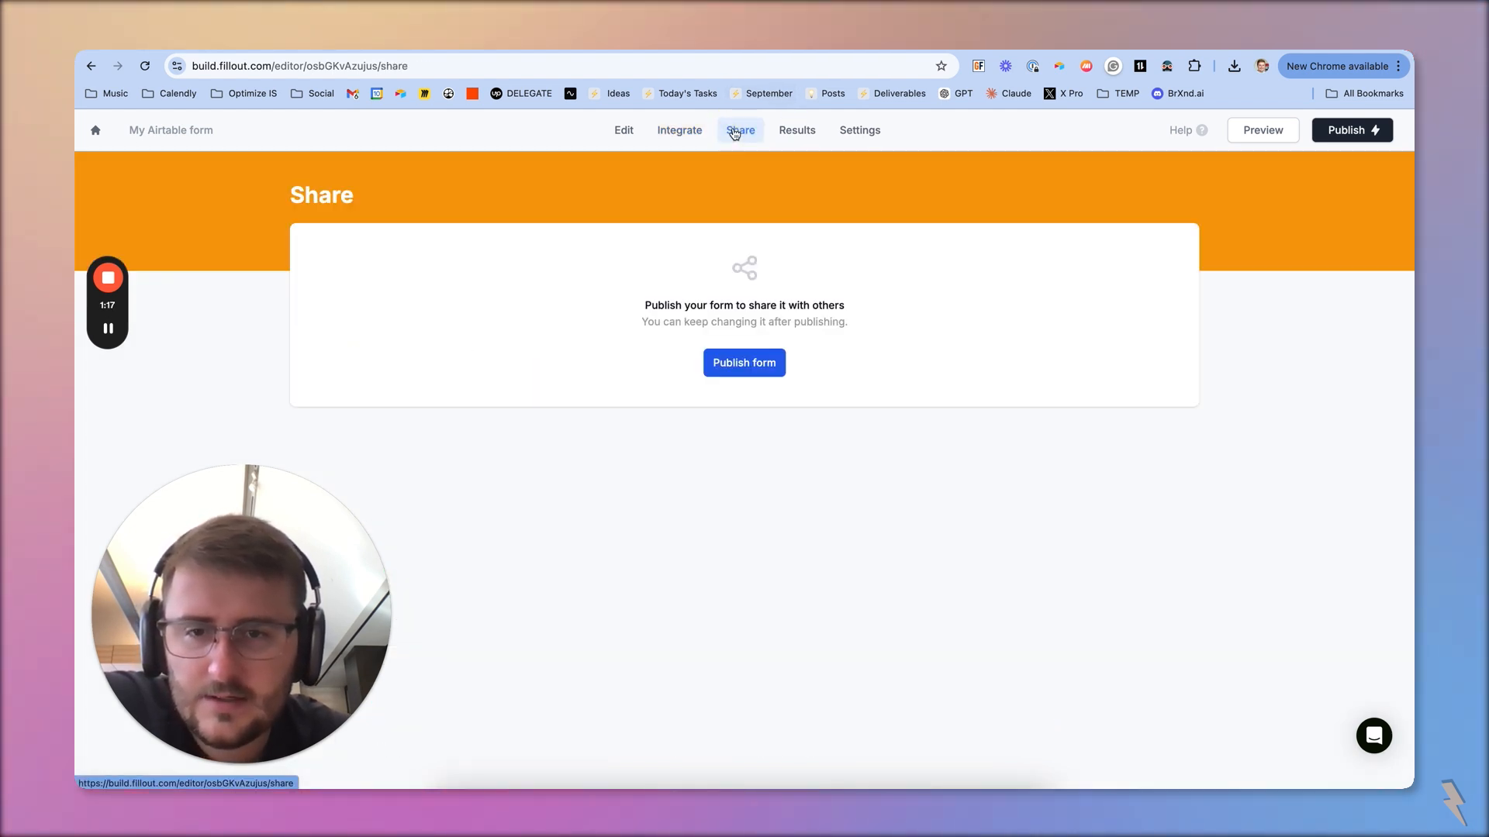
left_click(759, 369)
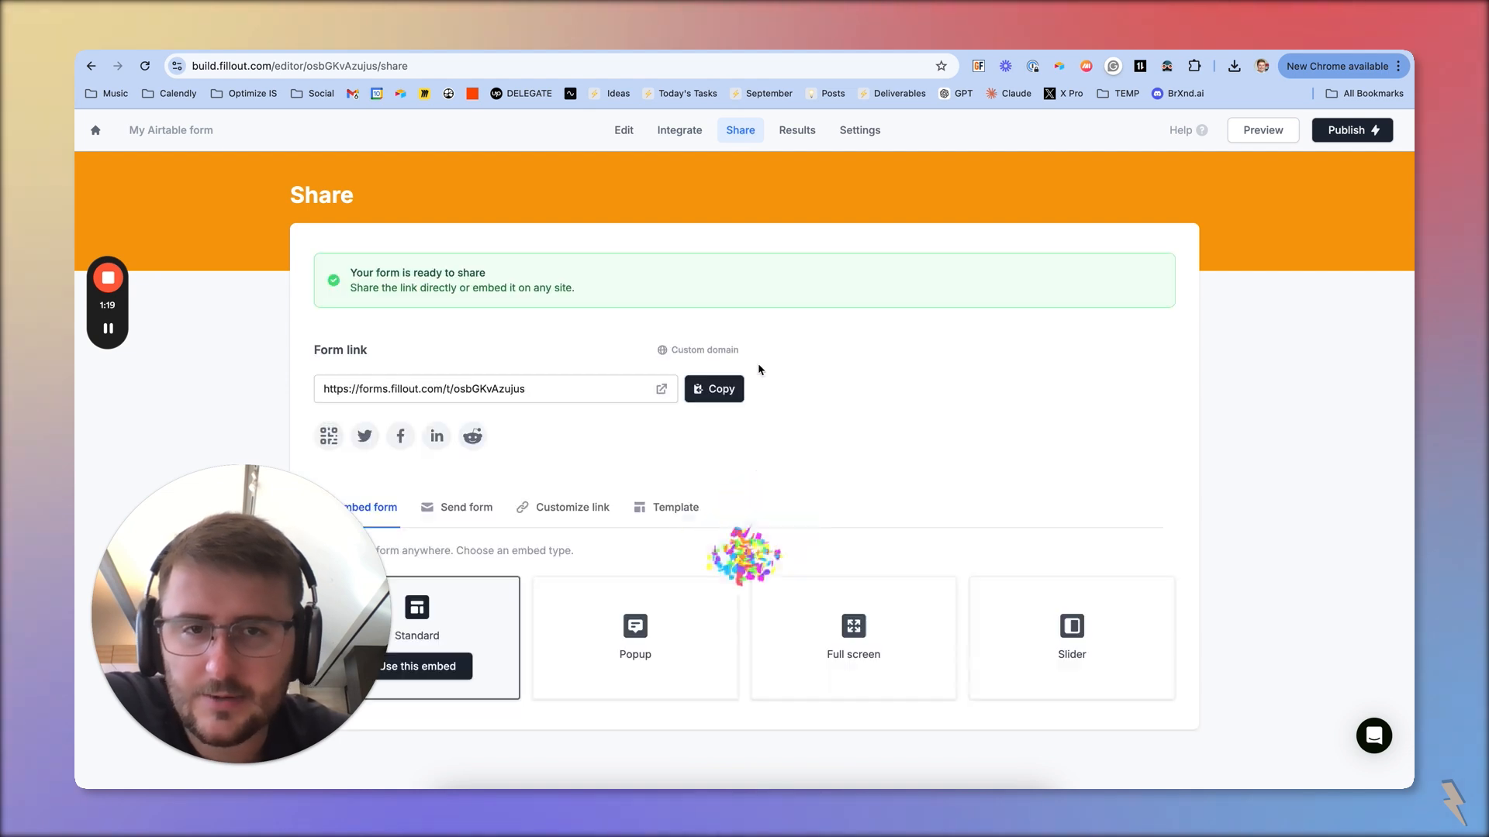
left_click(724, 391)
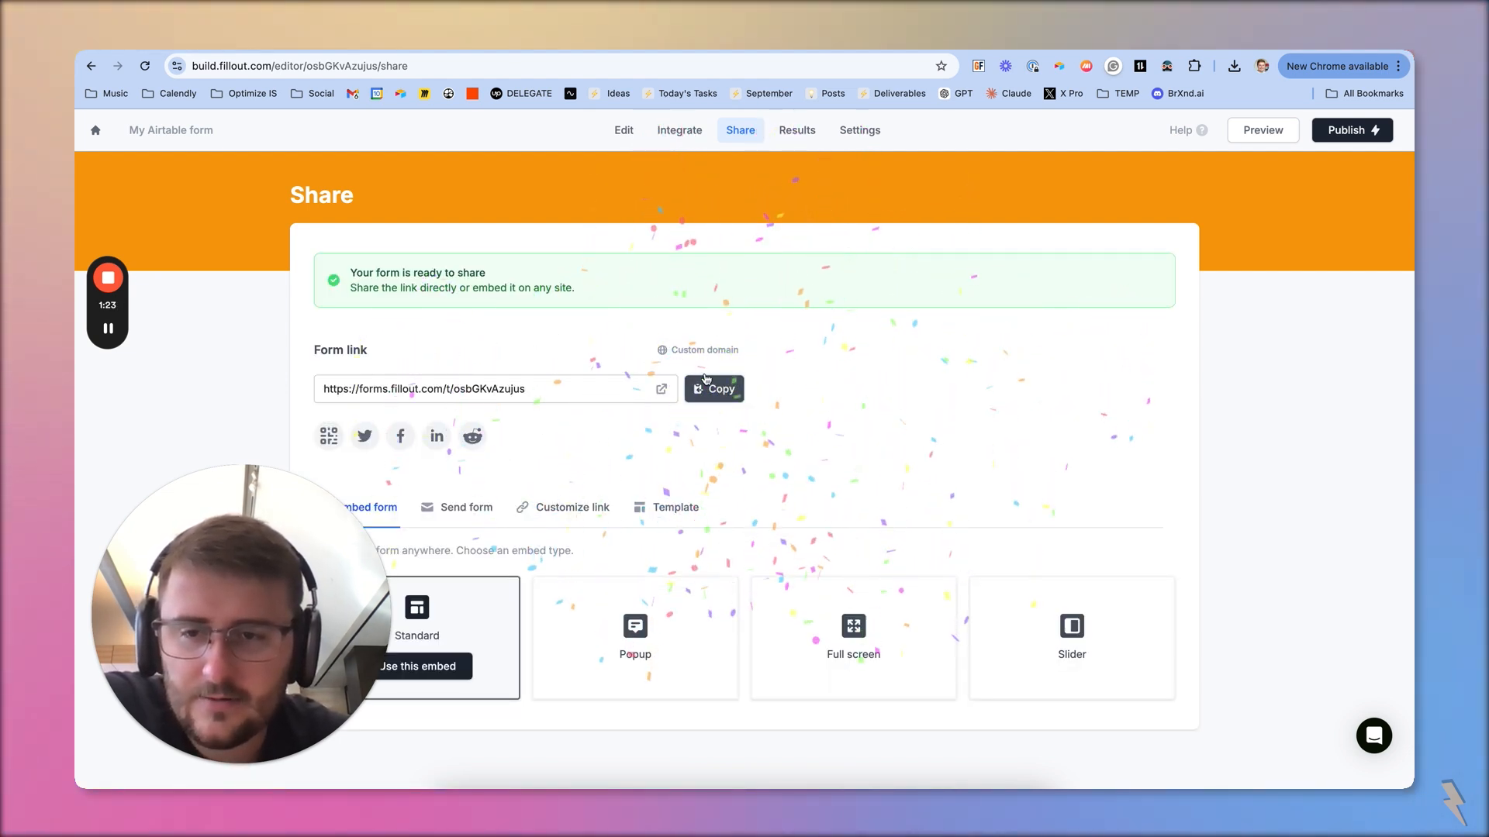
Publish the form's latest changes from the editor and view the options for customizing its share link
left_click(625, 132)
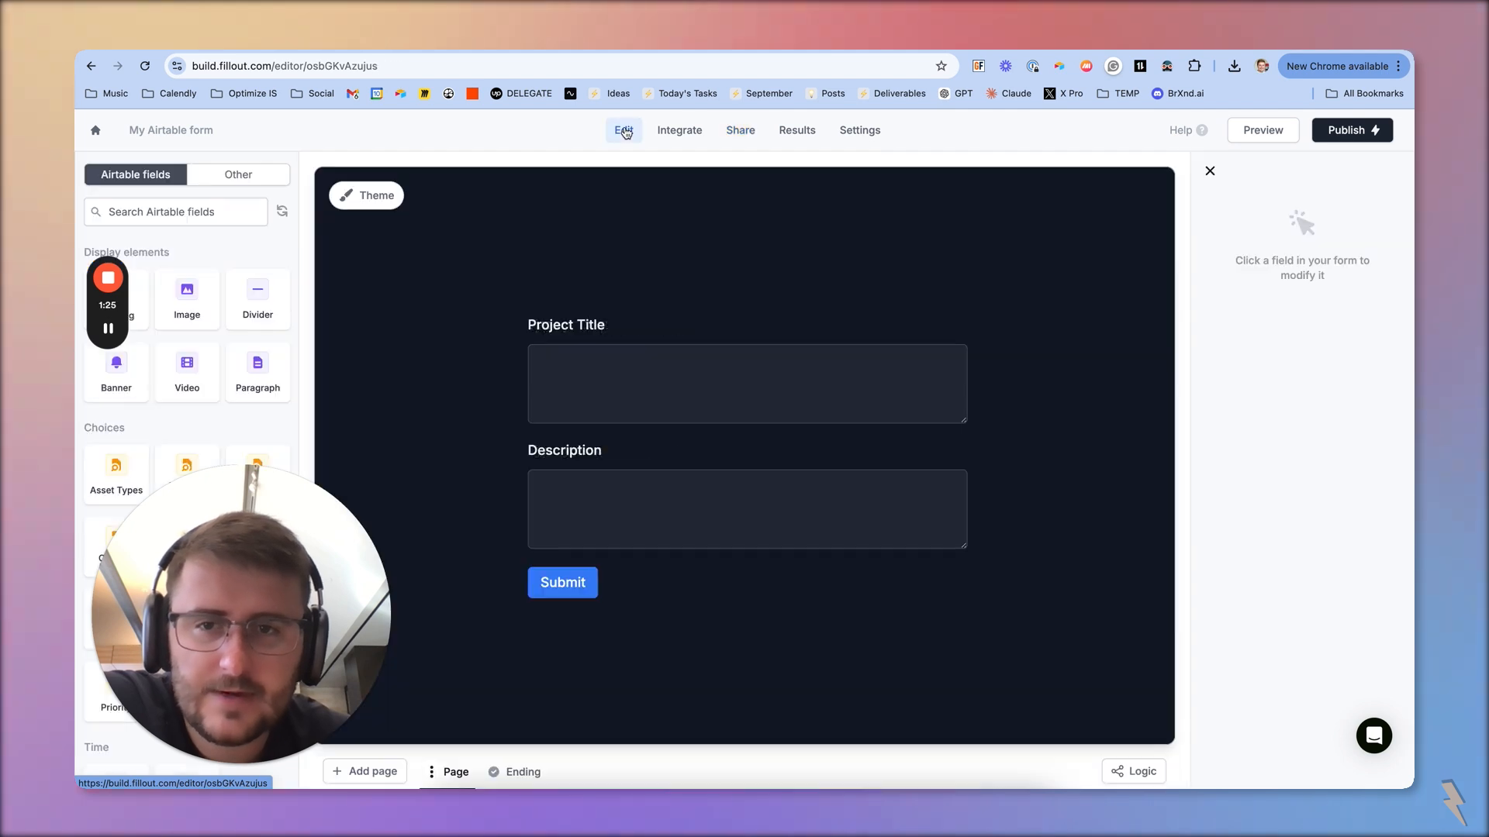
left_click(1374, 147)
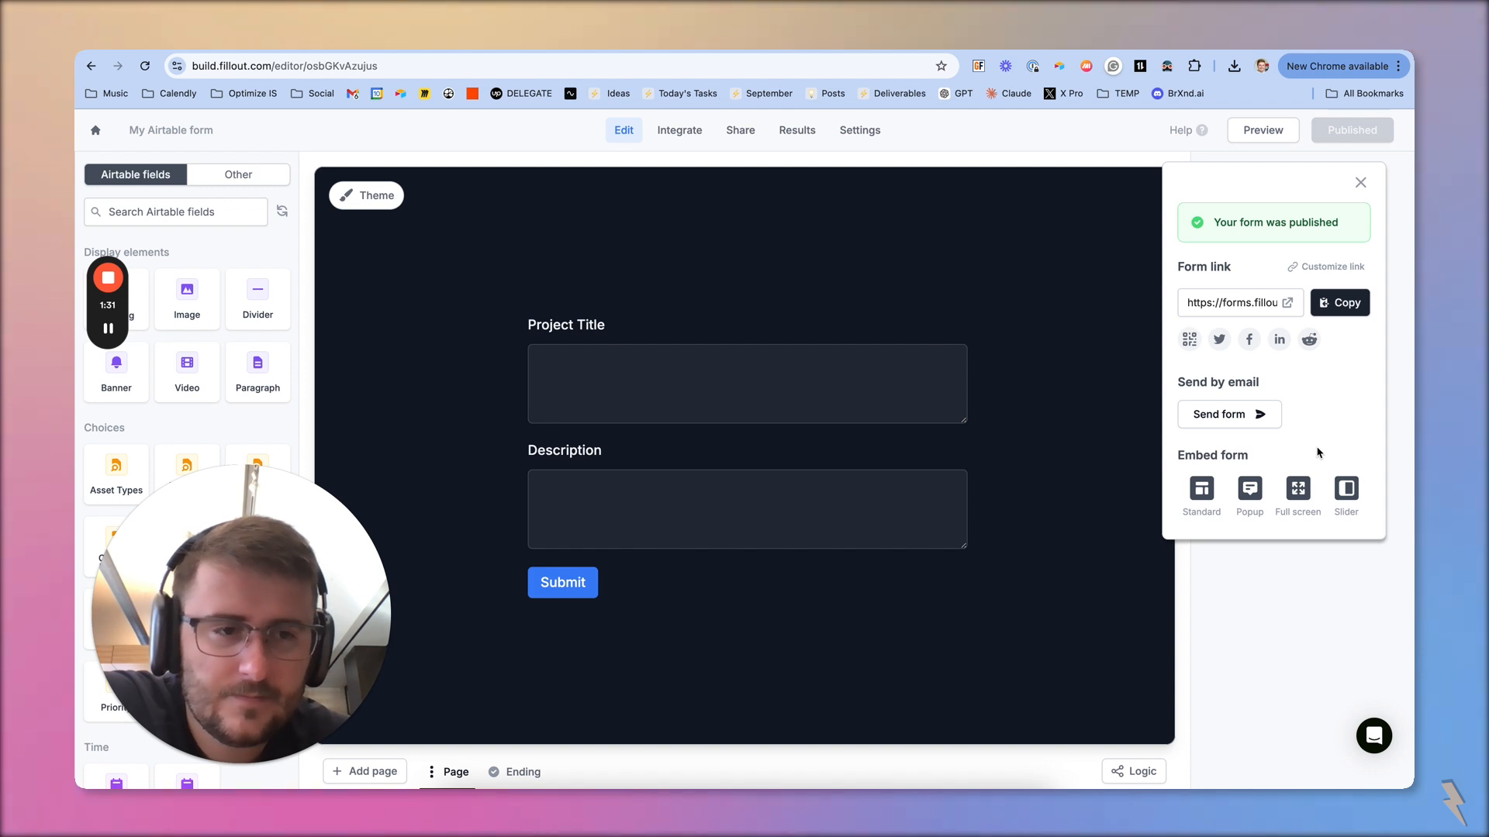
left_click(1324, 267)
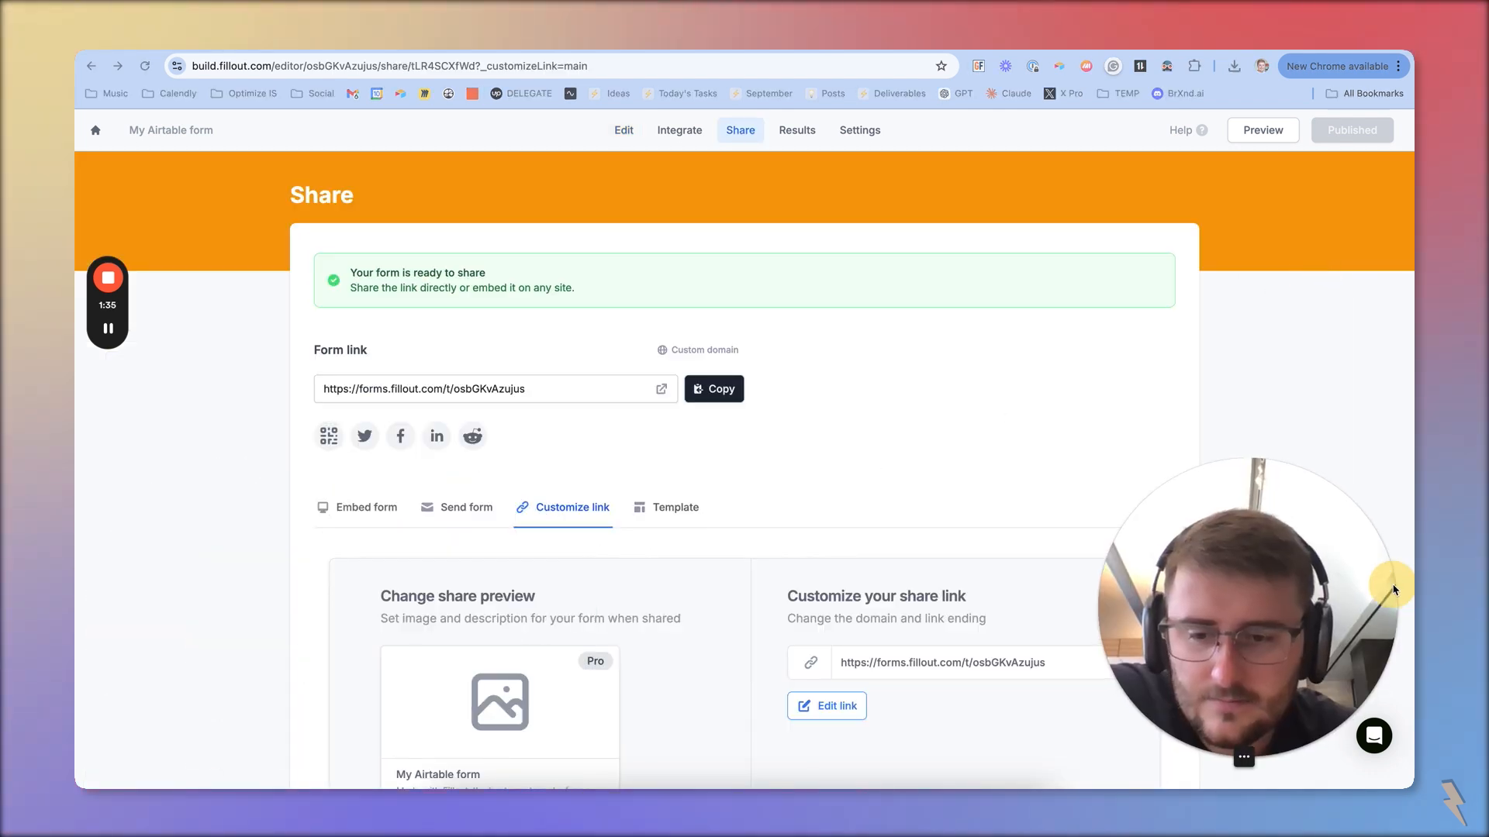
scroll(727, 563, "down", 5)
scroll(733, 535, "up", 5)
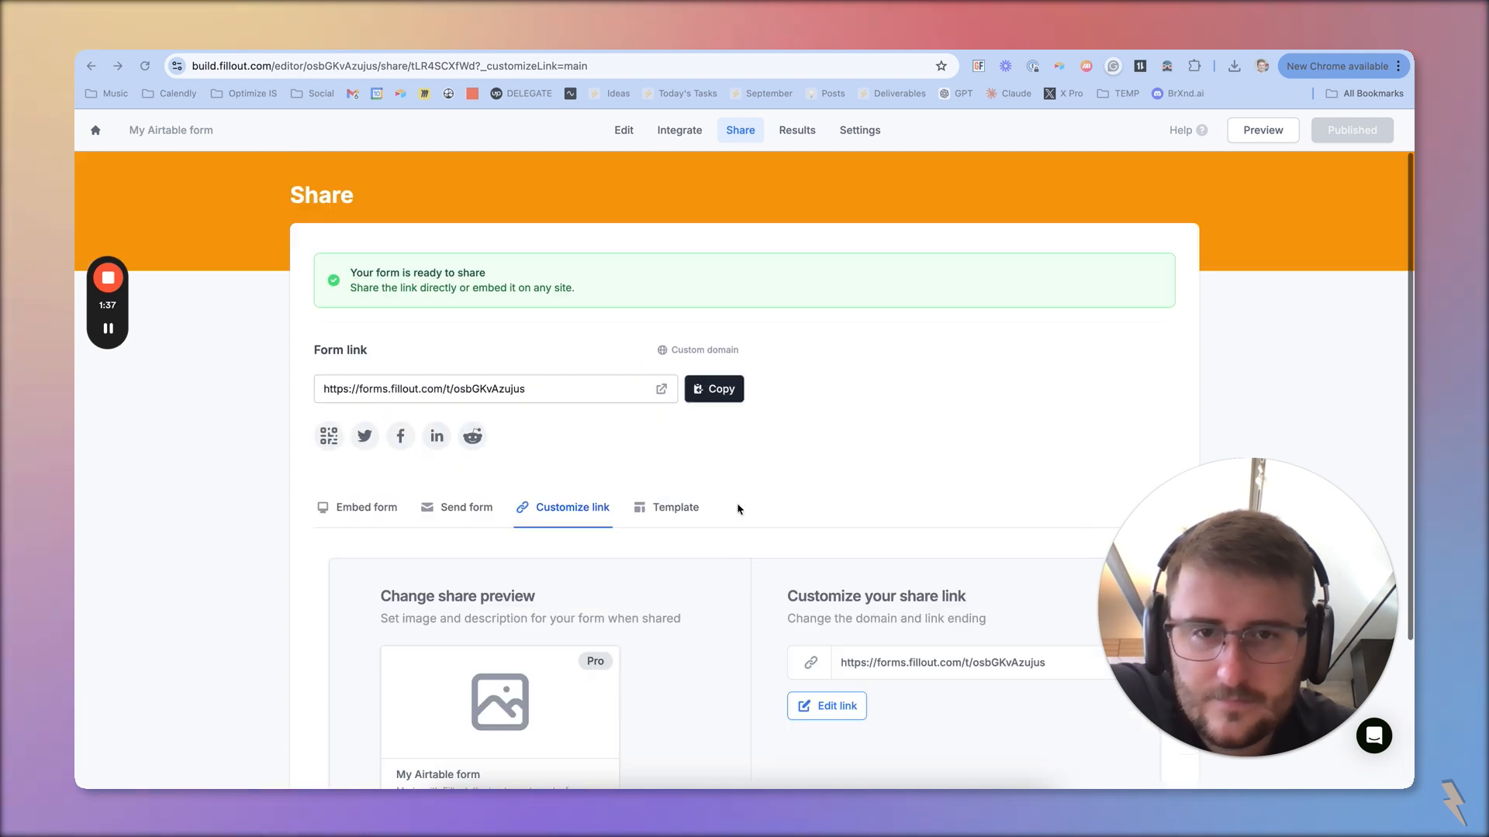
left_click(113, 335)
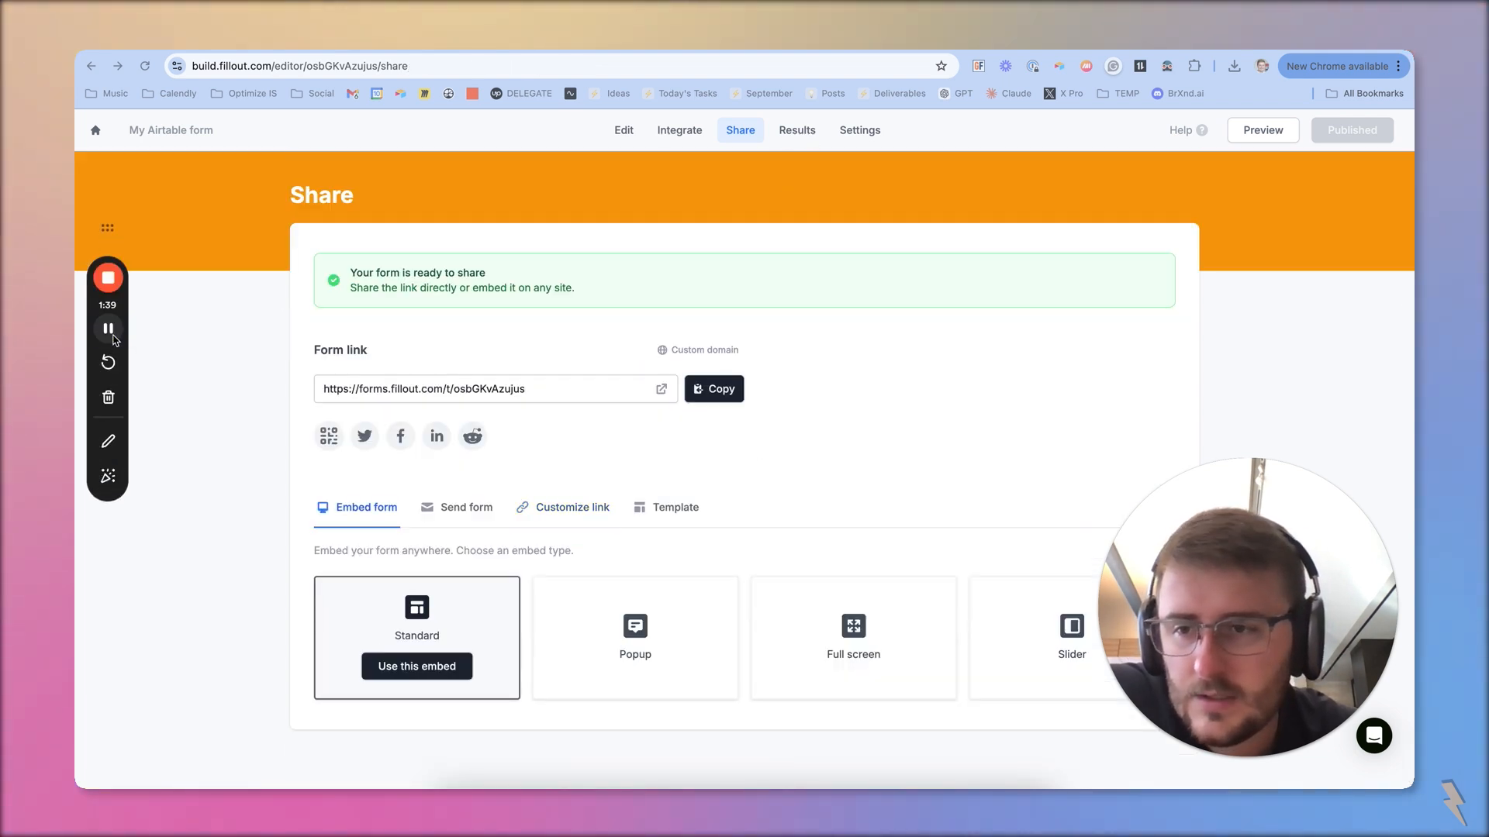
Switch the form's Airtable integration to Update record and copy the formula for the record edit links
left_click(686, 137)
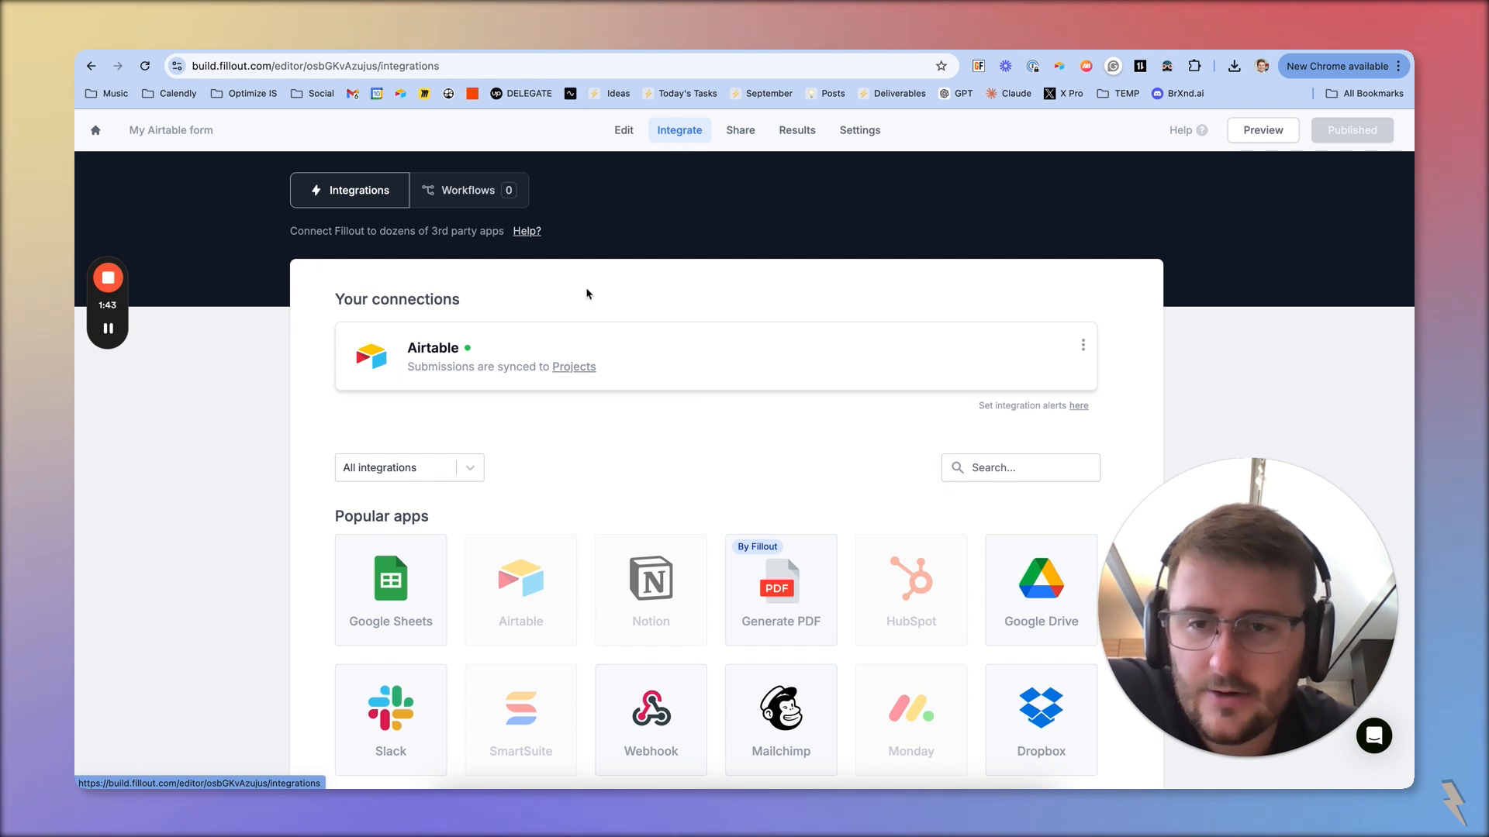
left_click(392, 353)
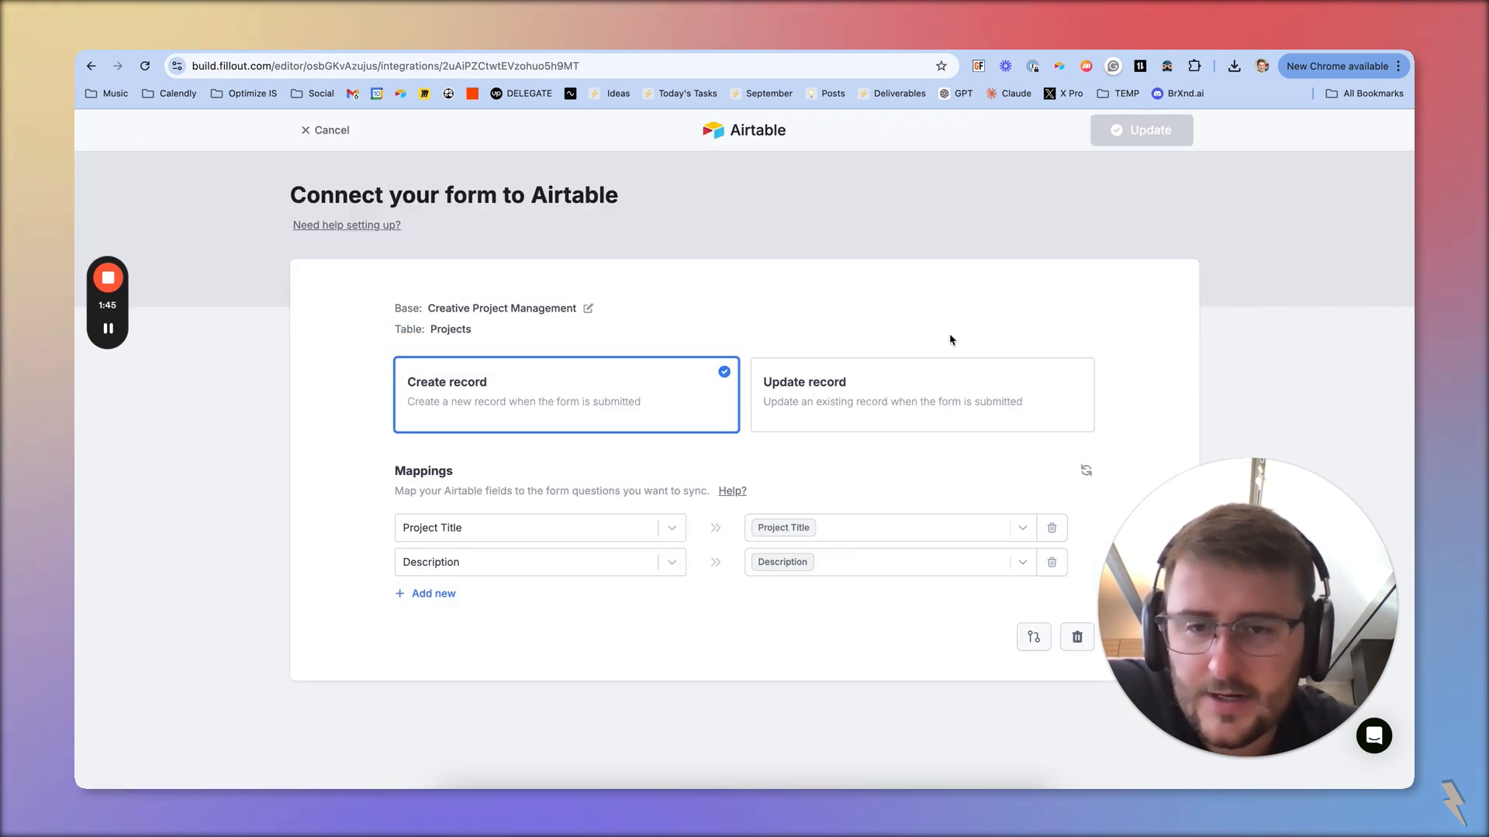
left_click(914, 387)
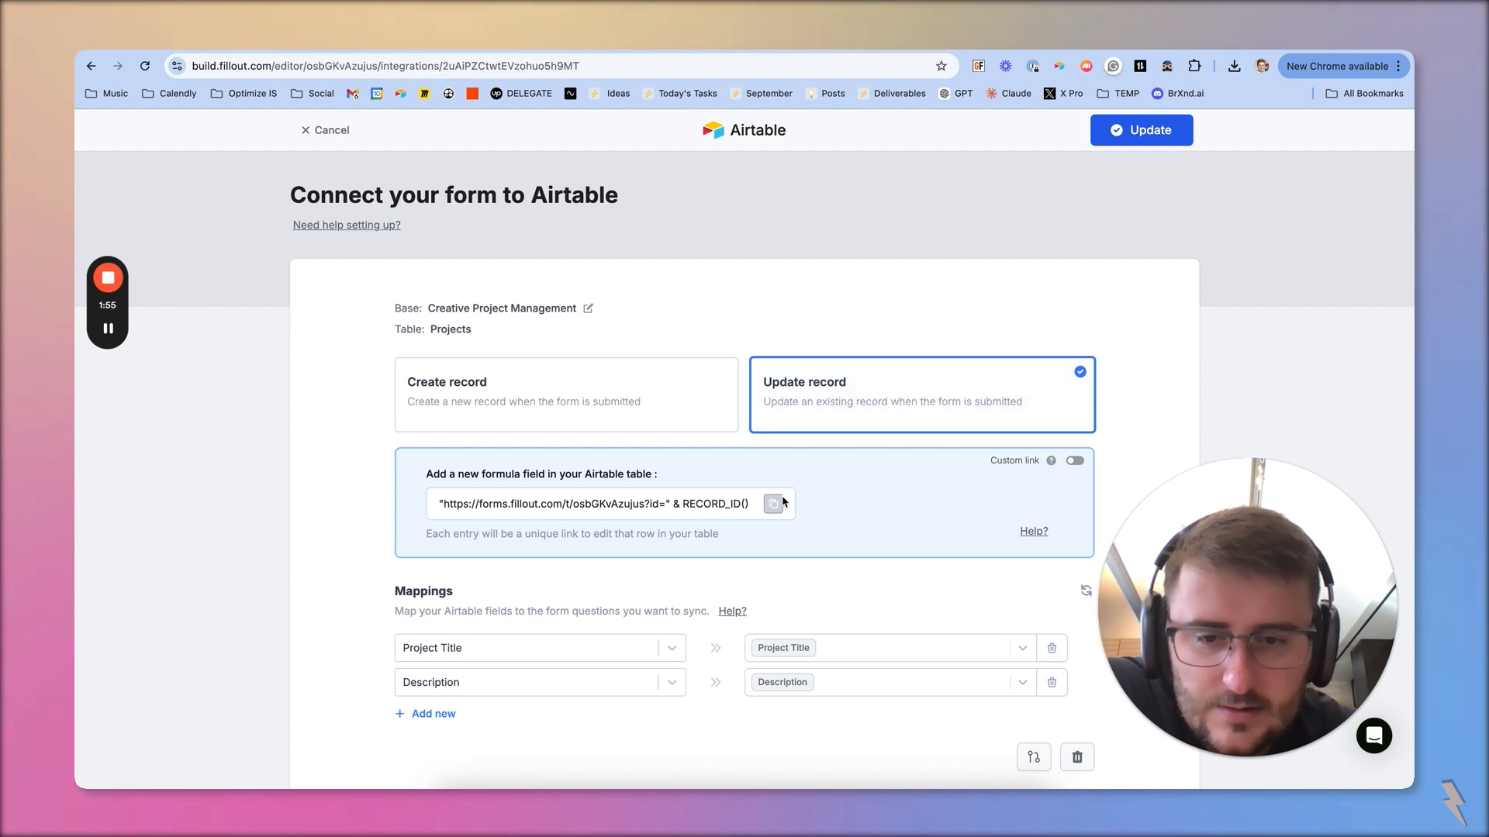
left_click(1075, 462)
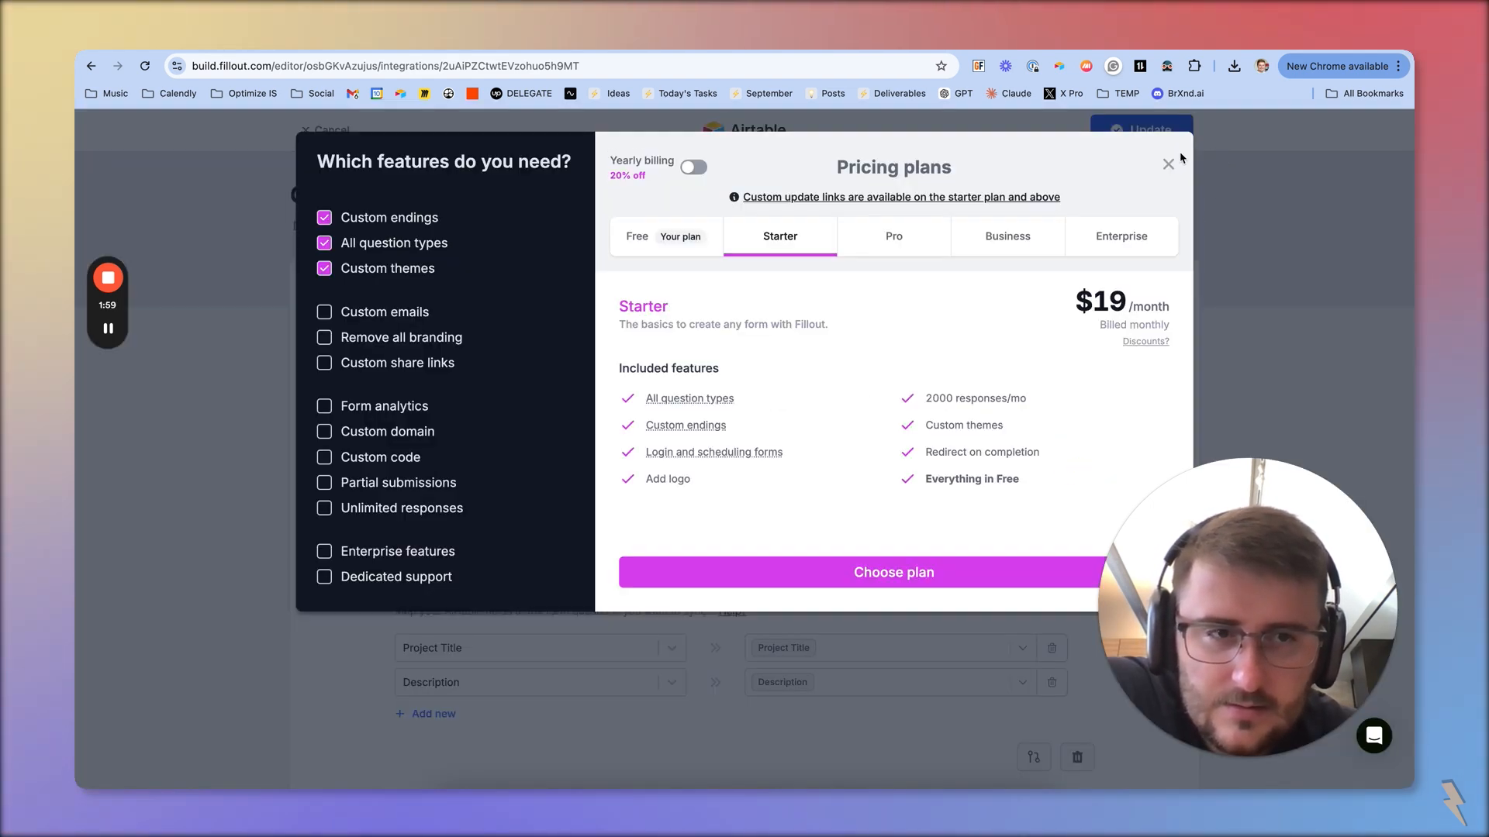
left_click(1175, 161)
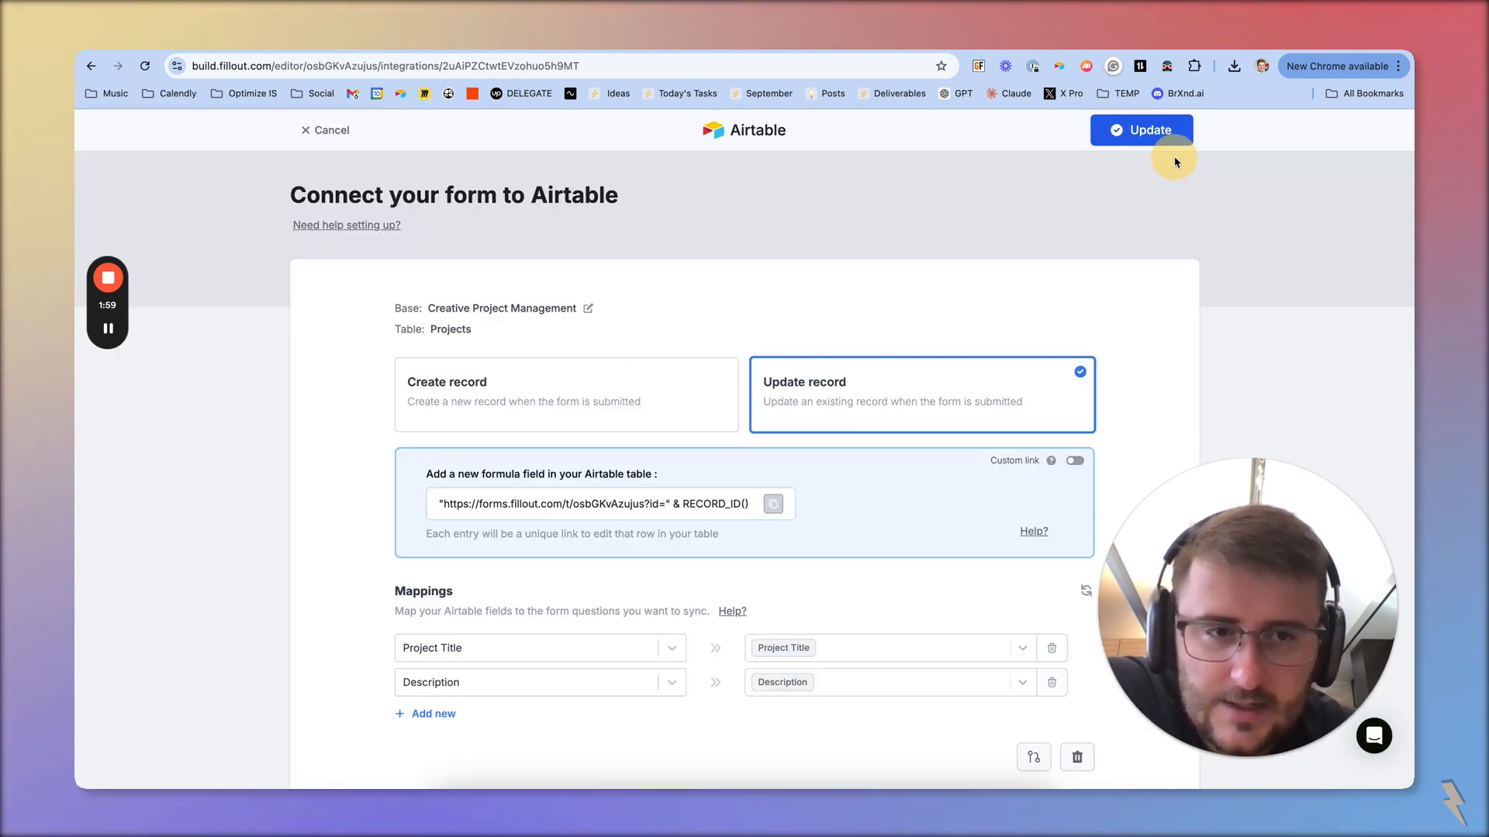
left_click(771, 506)
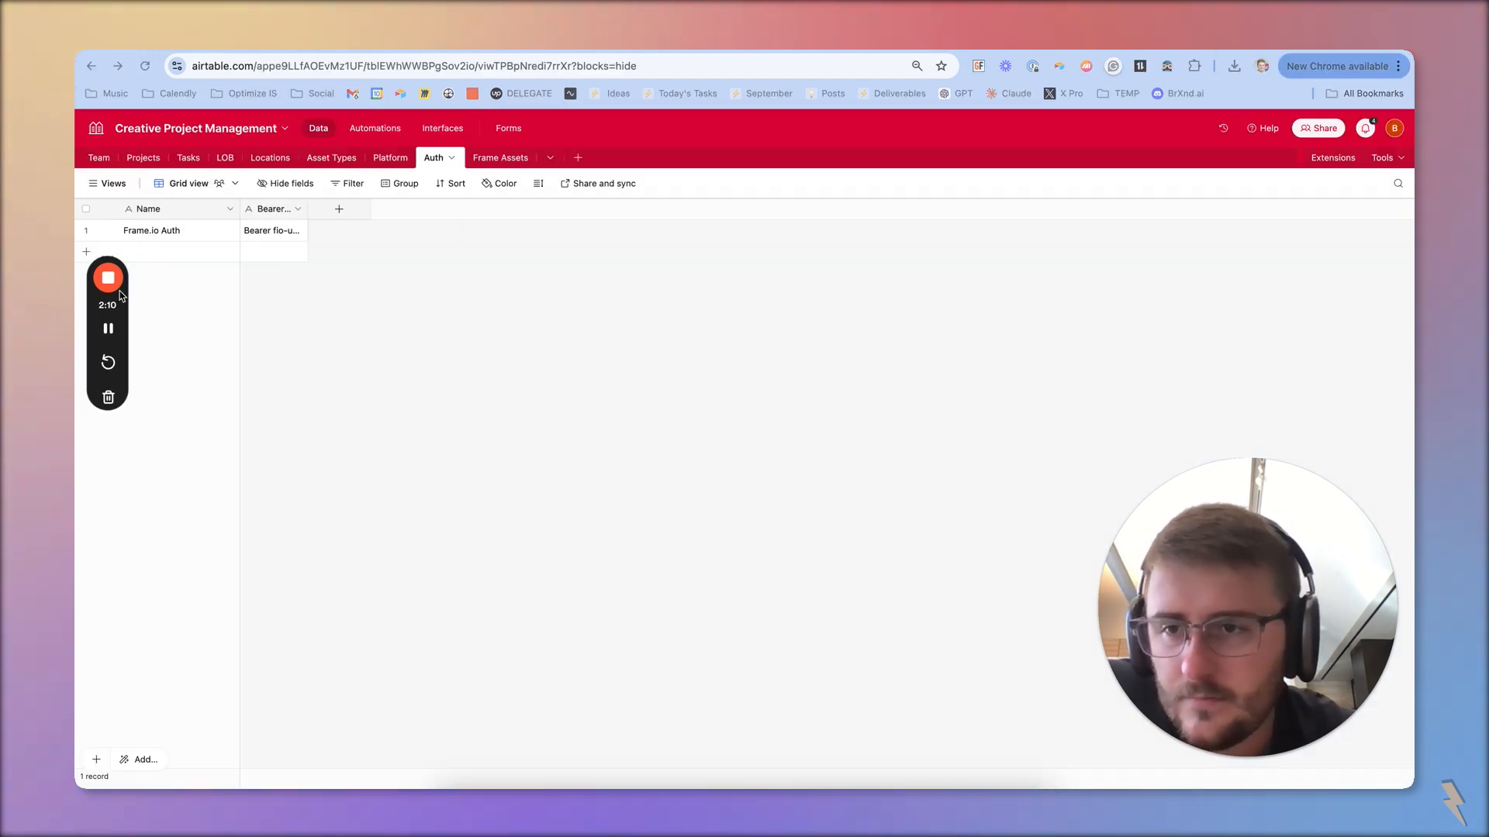
Insert a formula field named Update before Calculation 2 in Airtable's Projects table, using the copied record edit-link formula
double_click(145, 158)
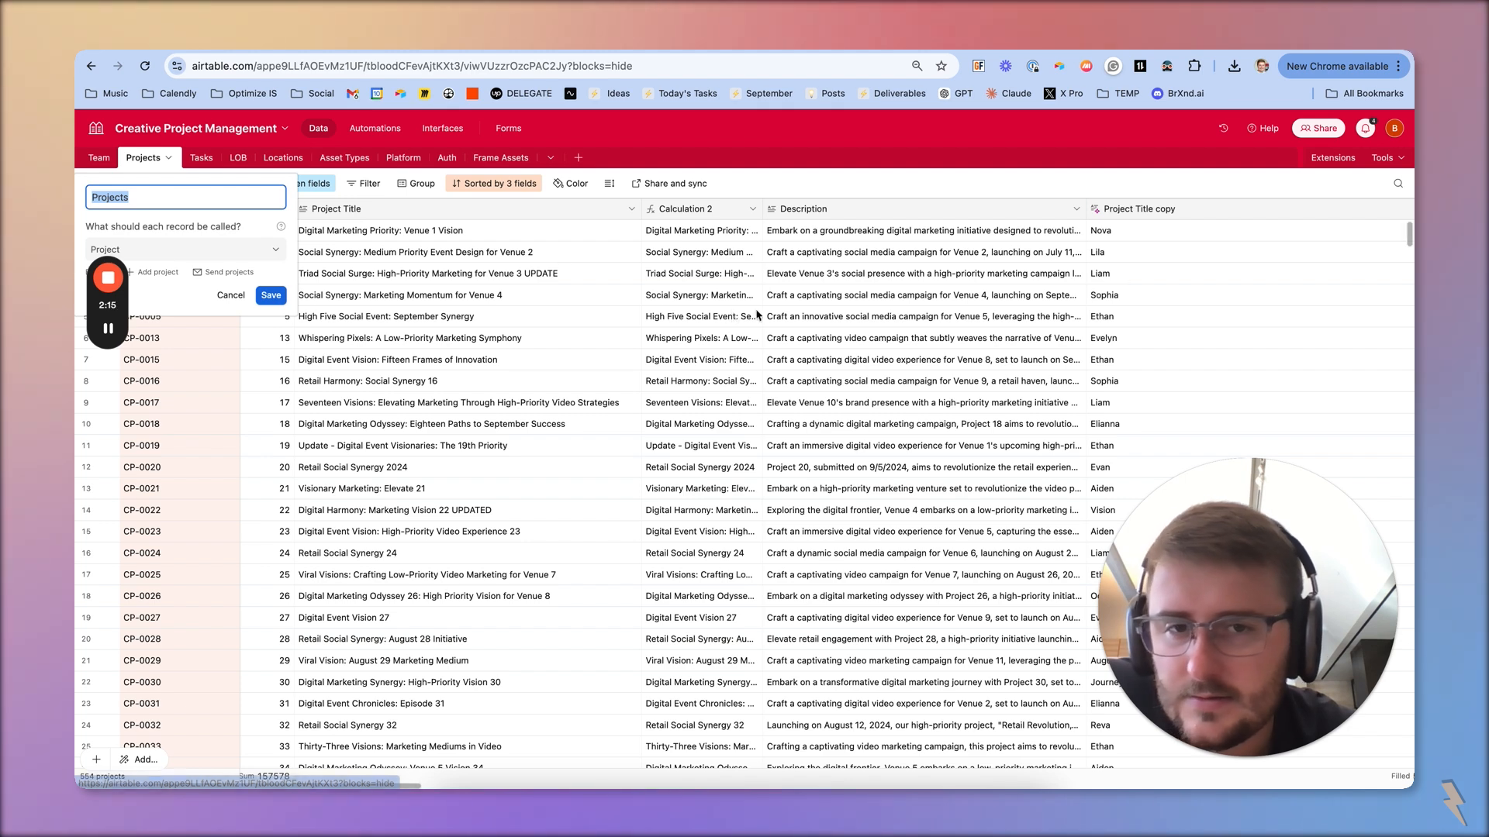
right_click(727, 211)
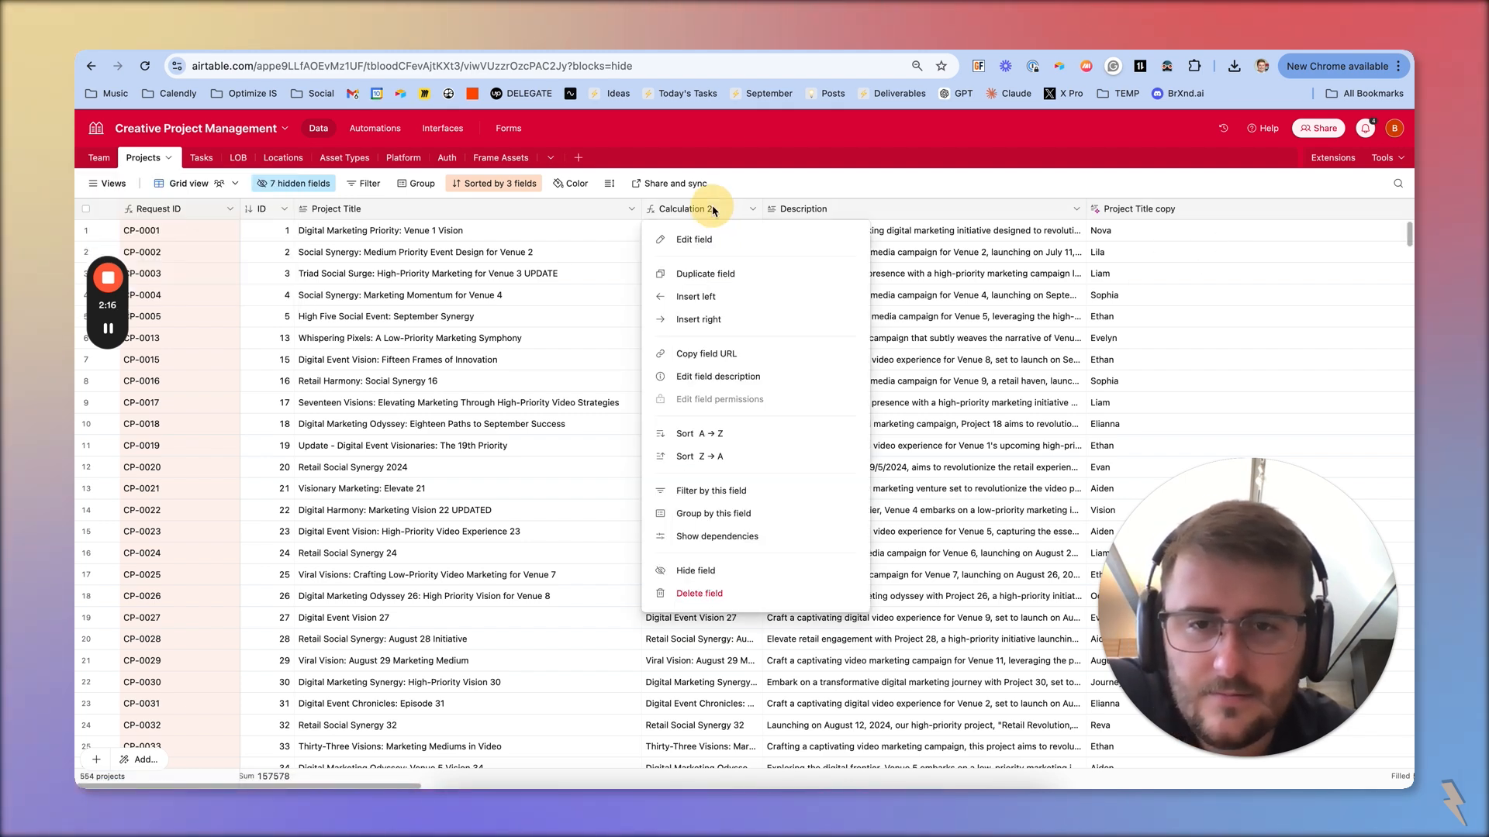
left_click(693, 298)
left_click(687, 278)
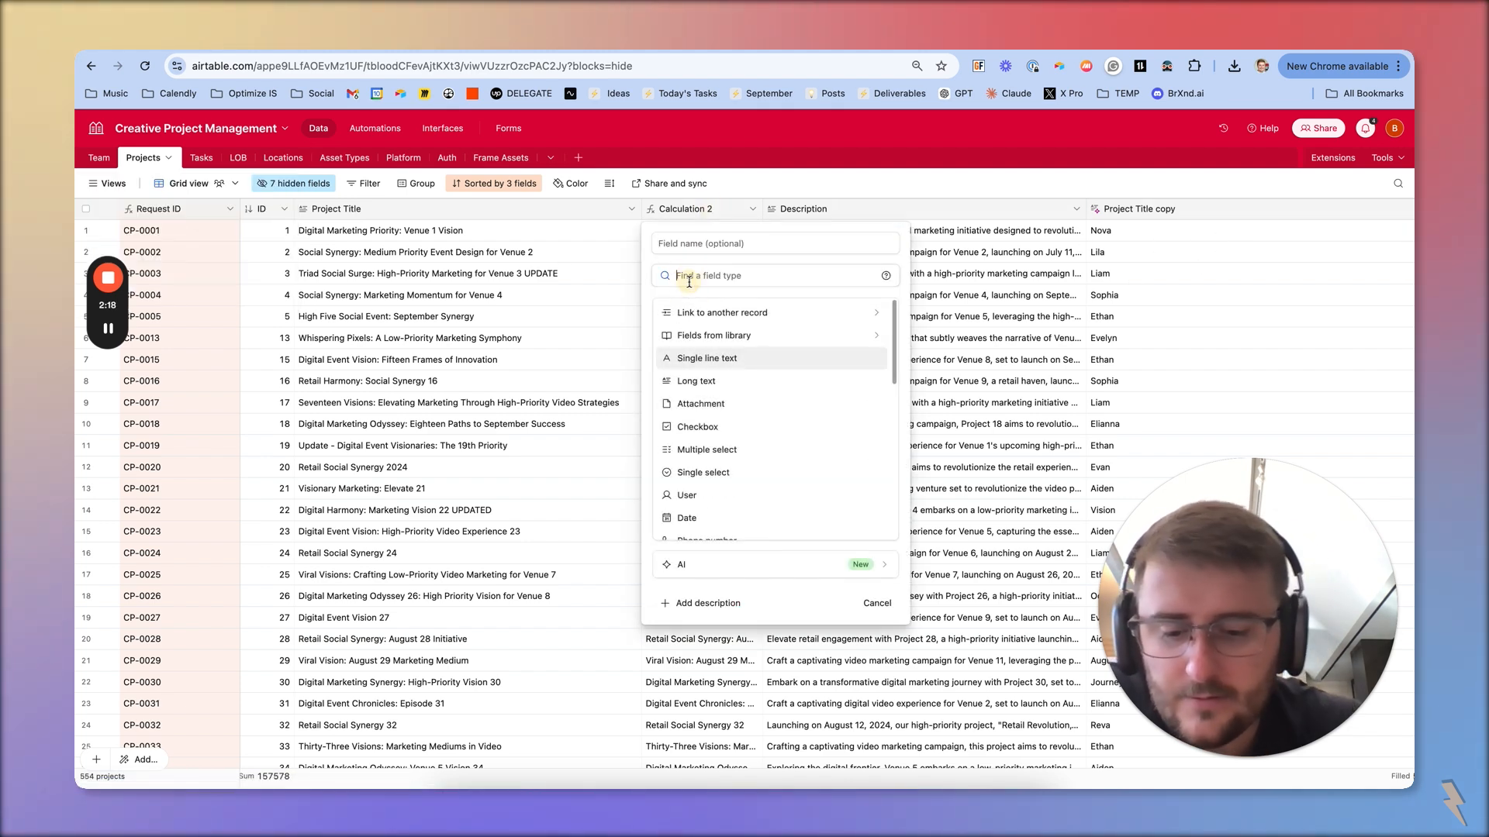
type("f")
left_click(678, 318)
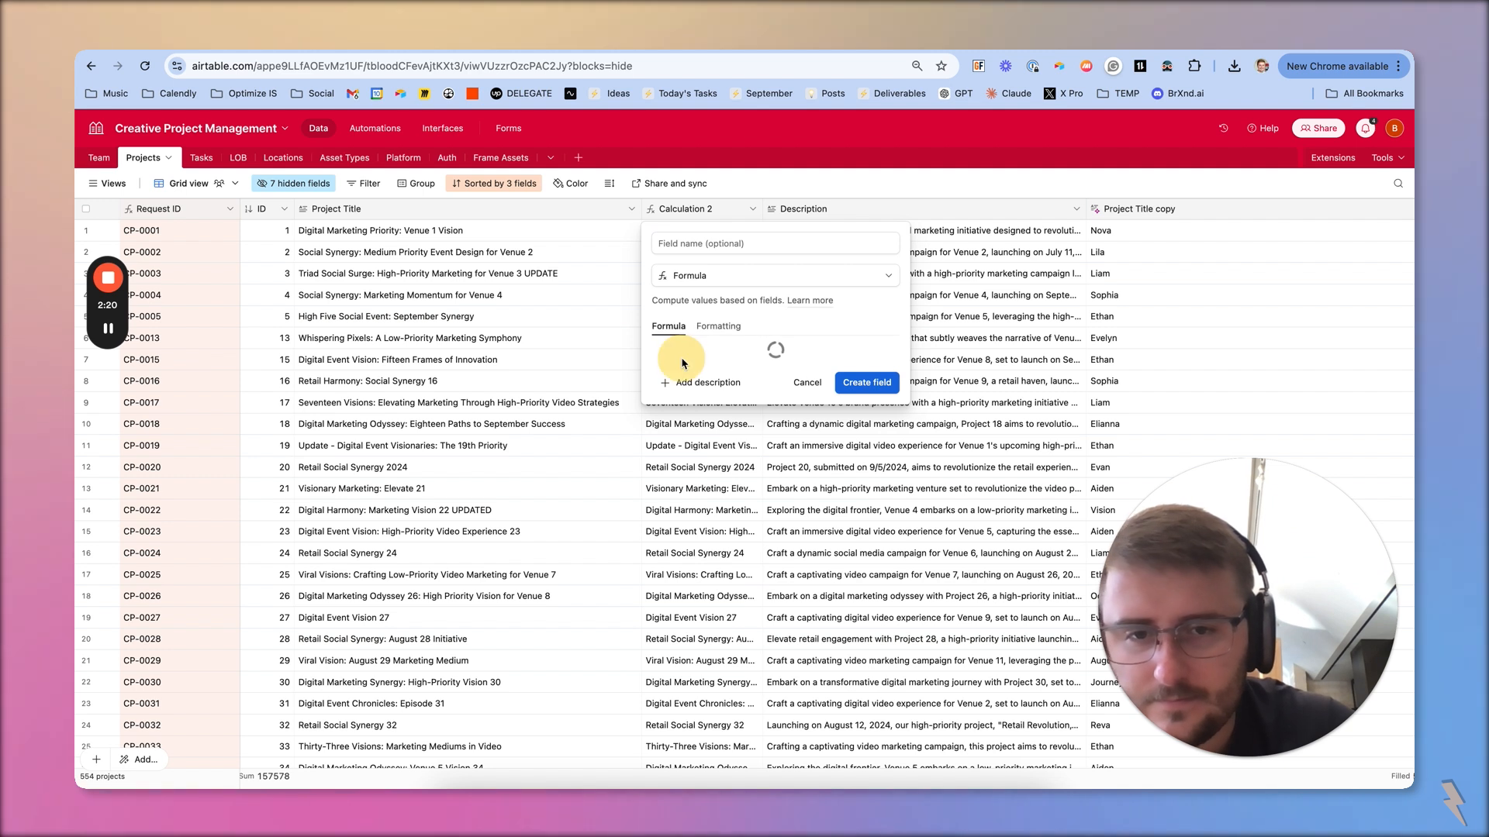
key("super+v")
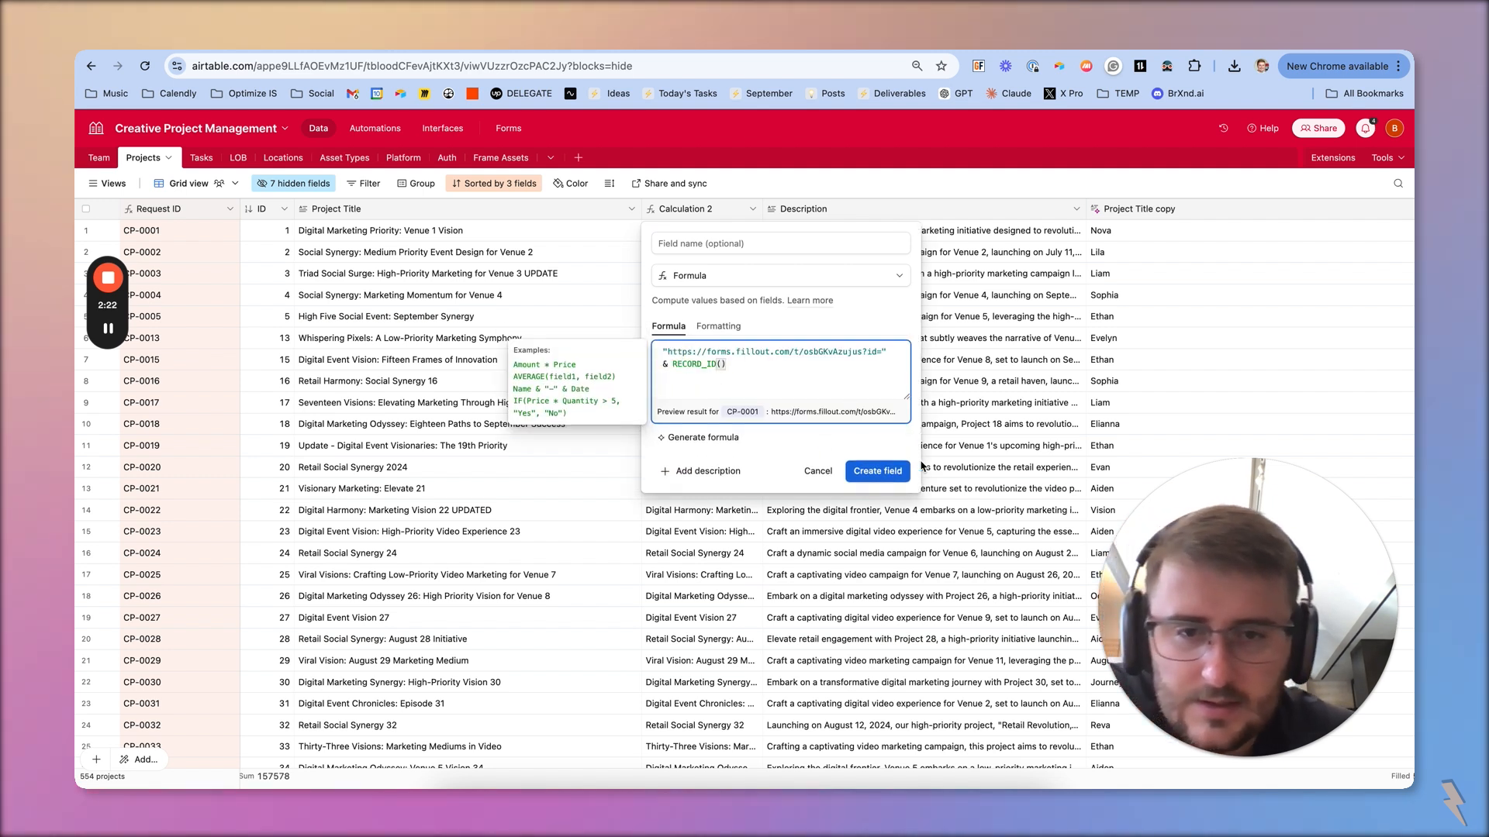
left_click(749, 238)
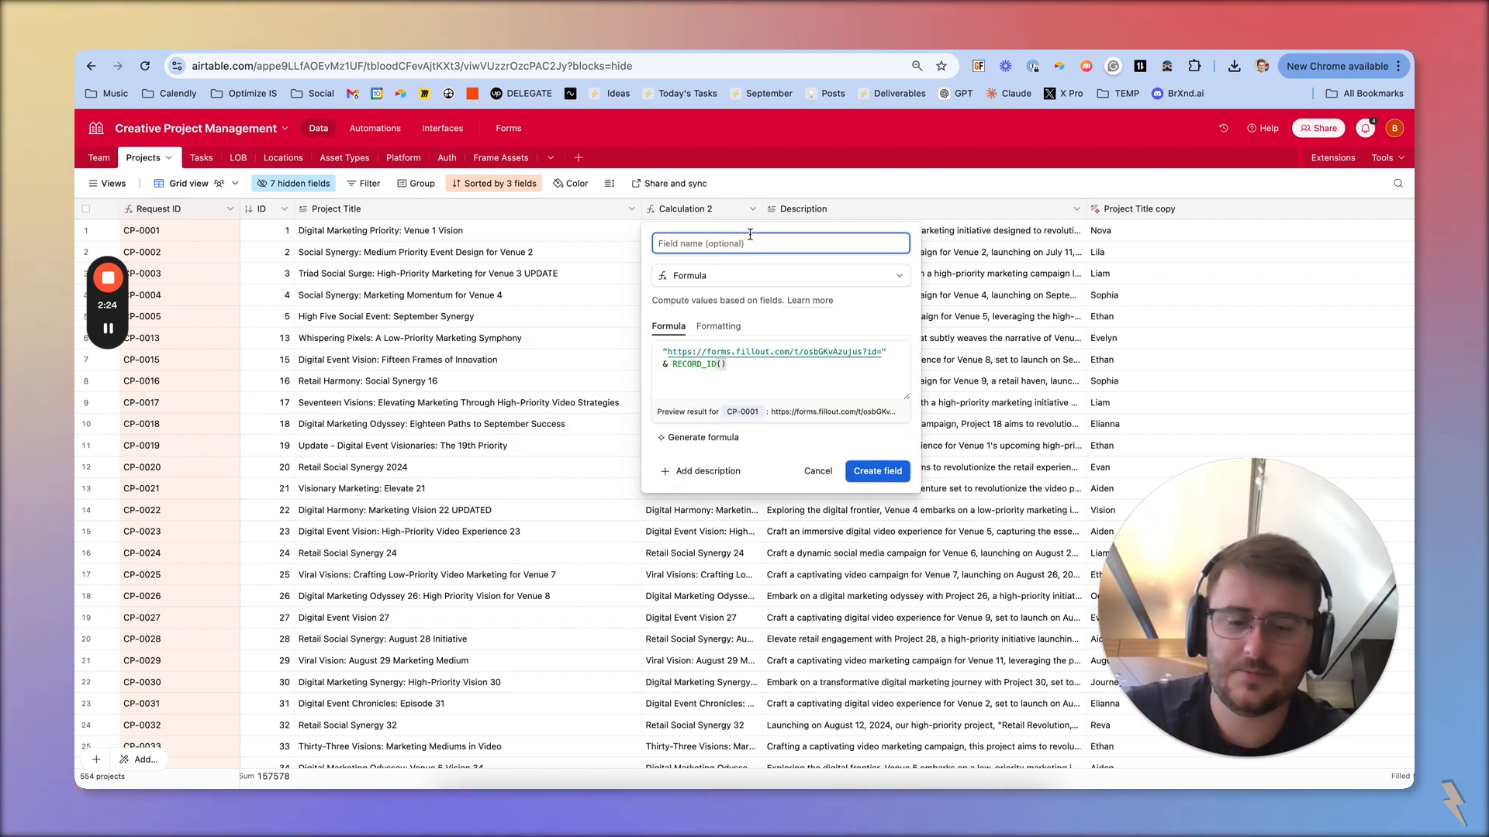
Change the Update field's type to Button and set the button label to Update
left_click(744, 276)
scroll(729, 411, "down", 5)
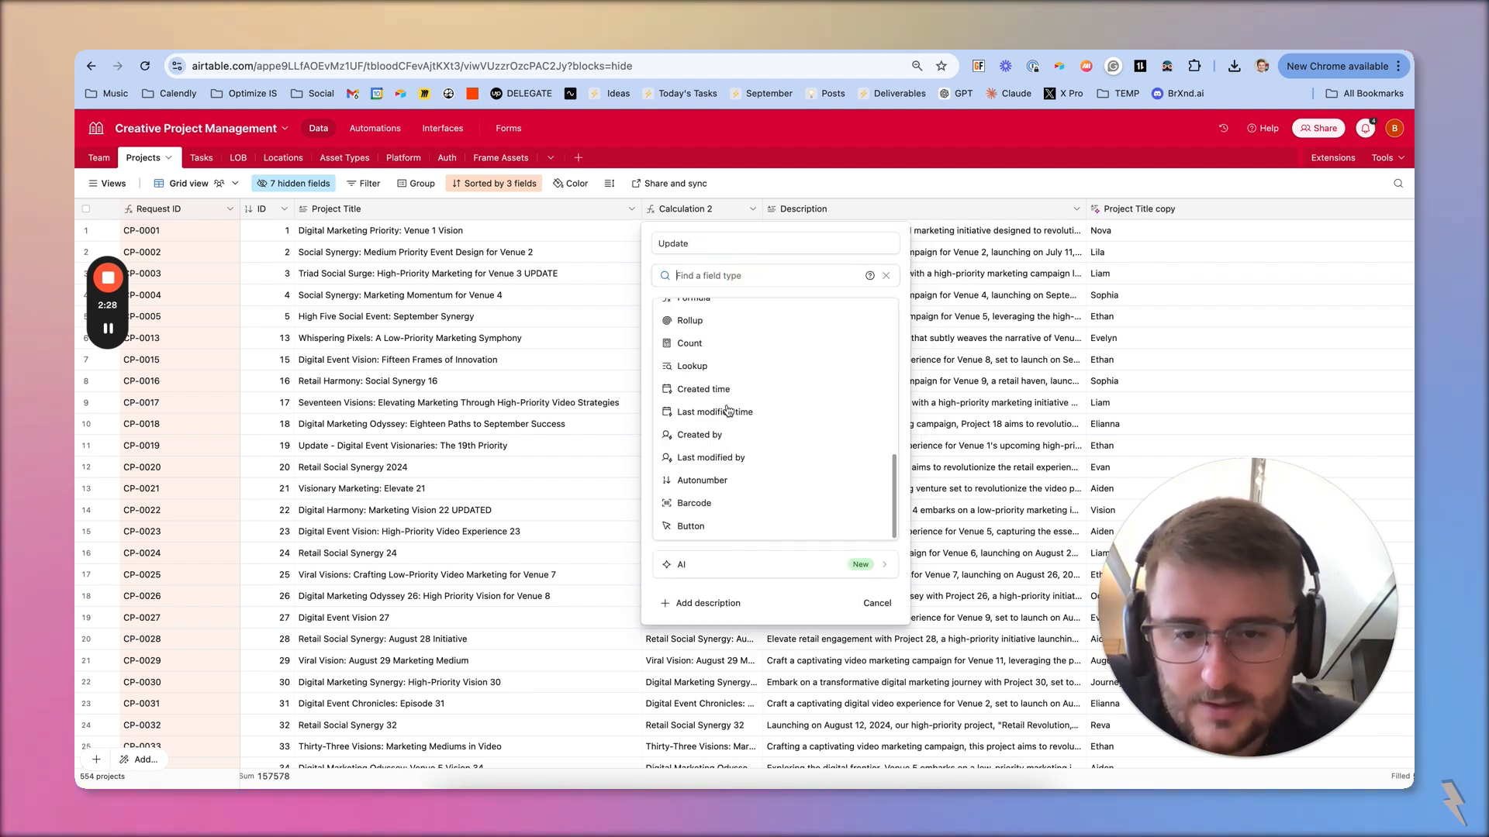
left_click(689, 525)
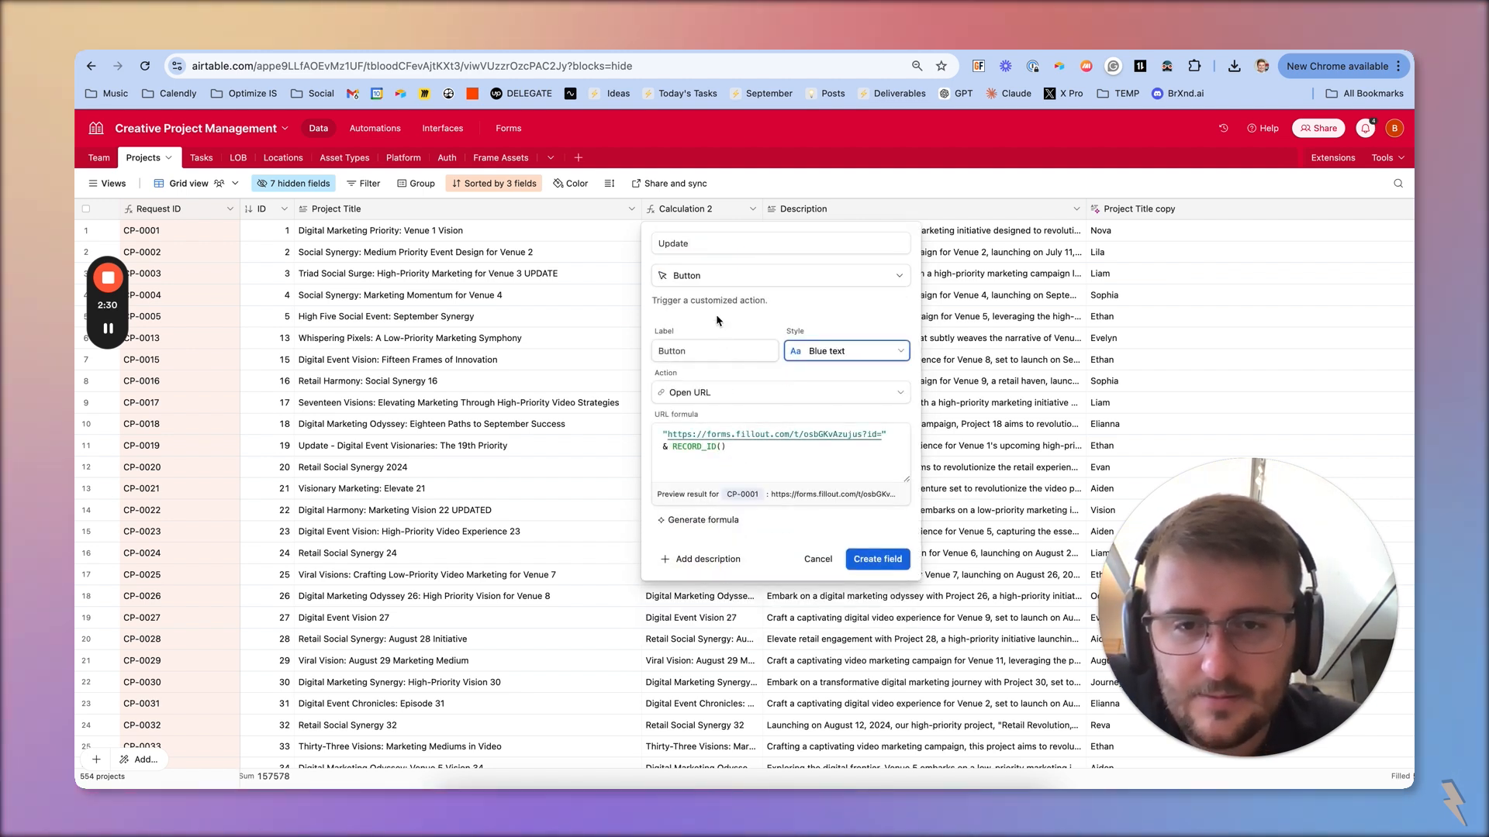
double_click(719, 245)
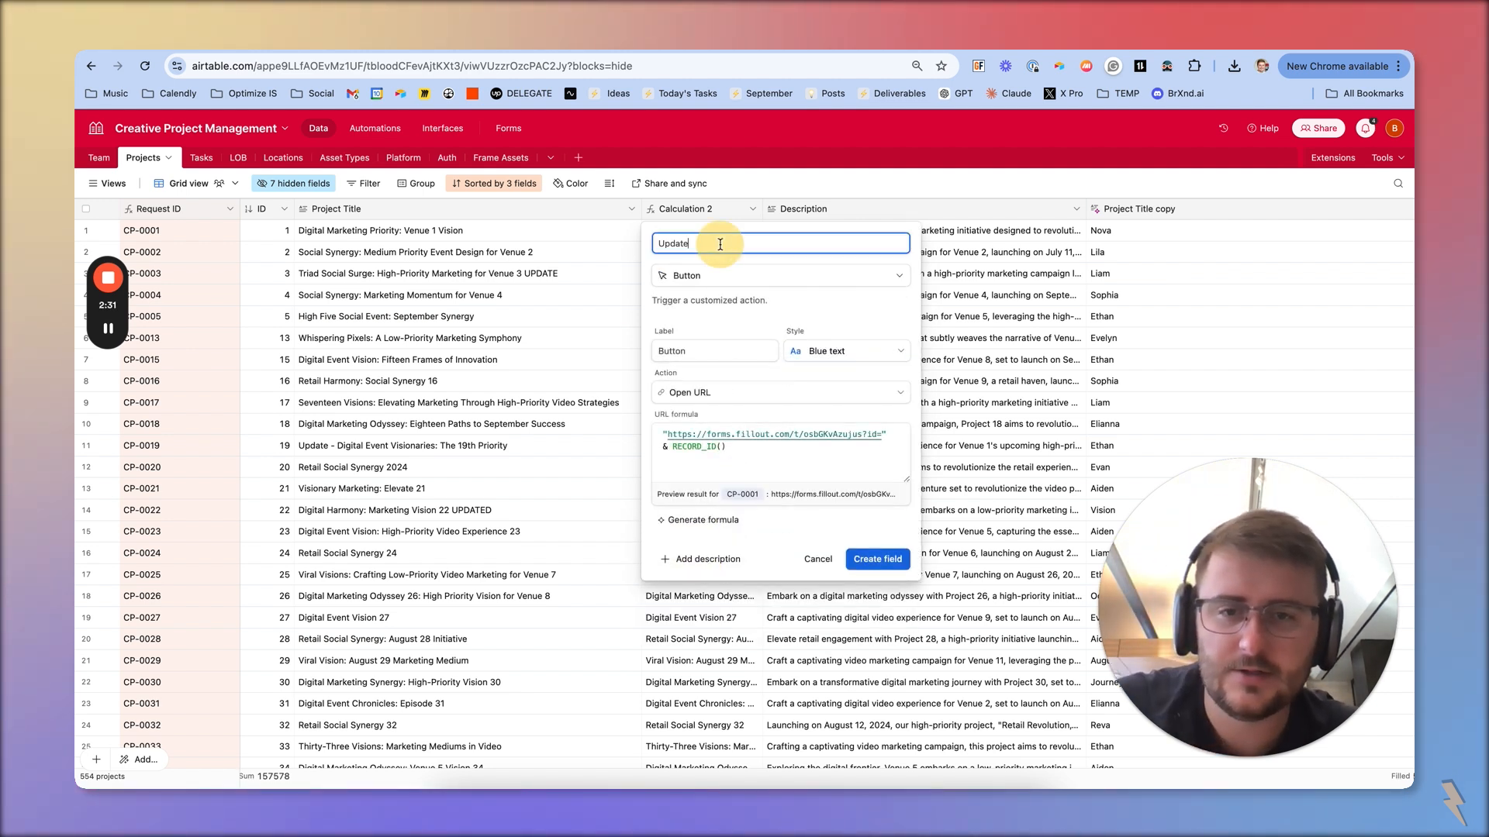
left_click(715, 368)
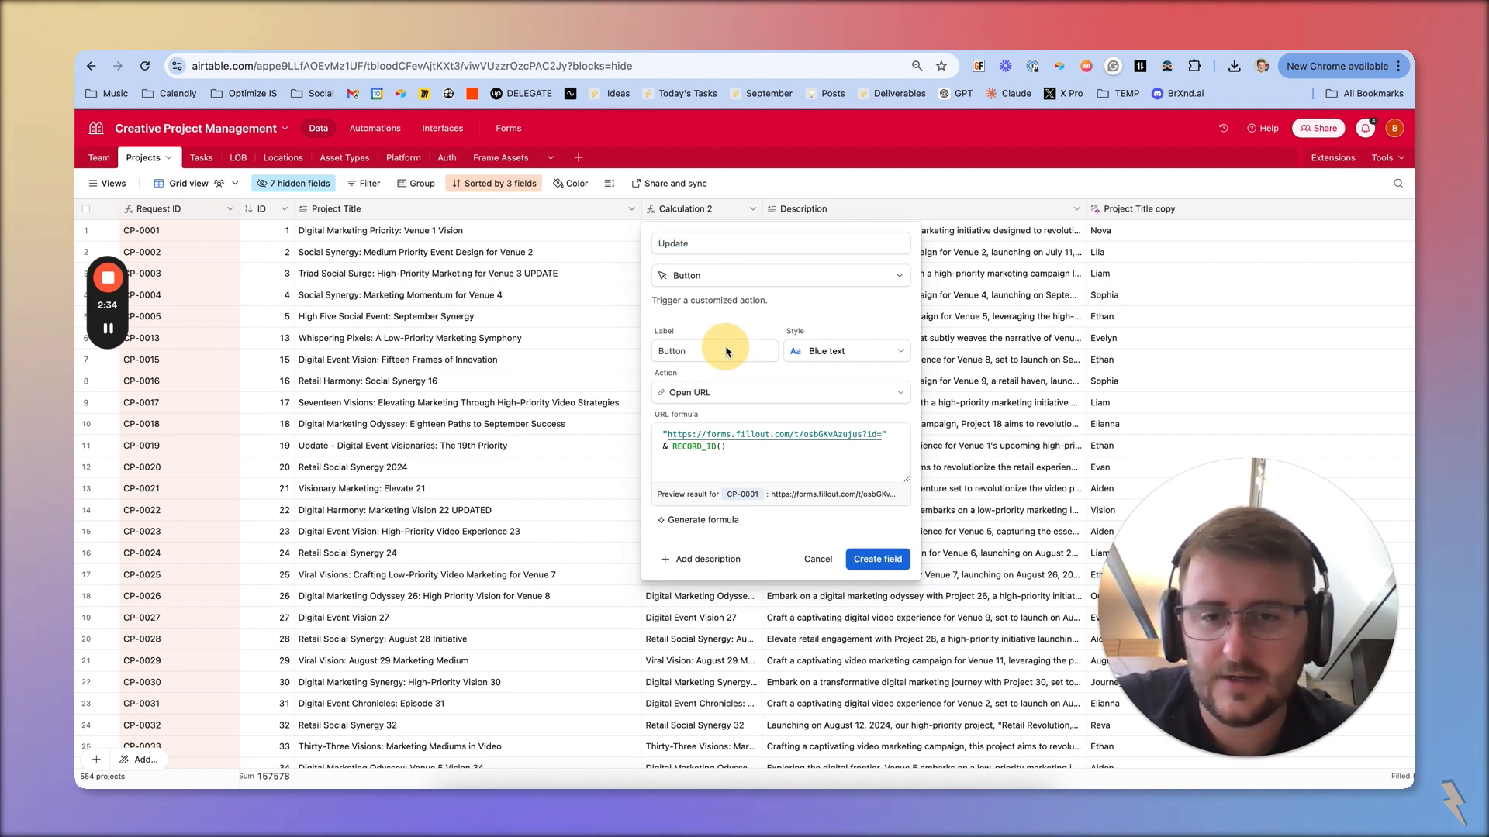
left_click(727, 350)
key("super+a")
key("super+v")
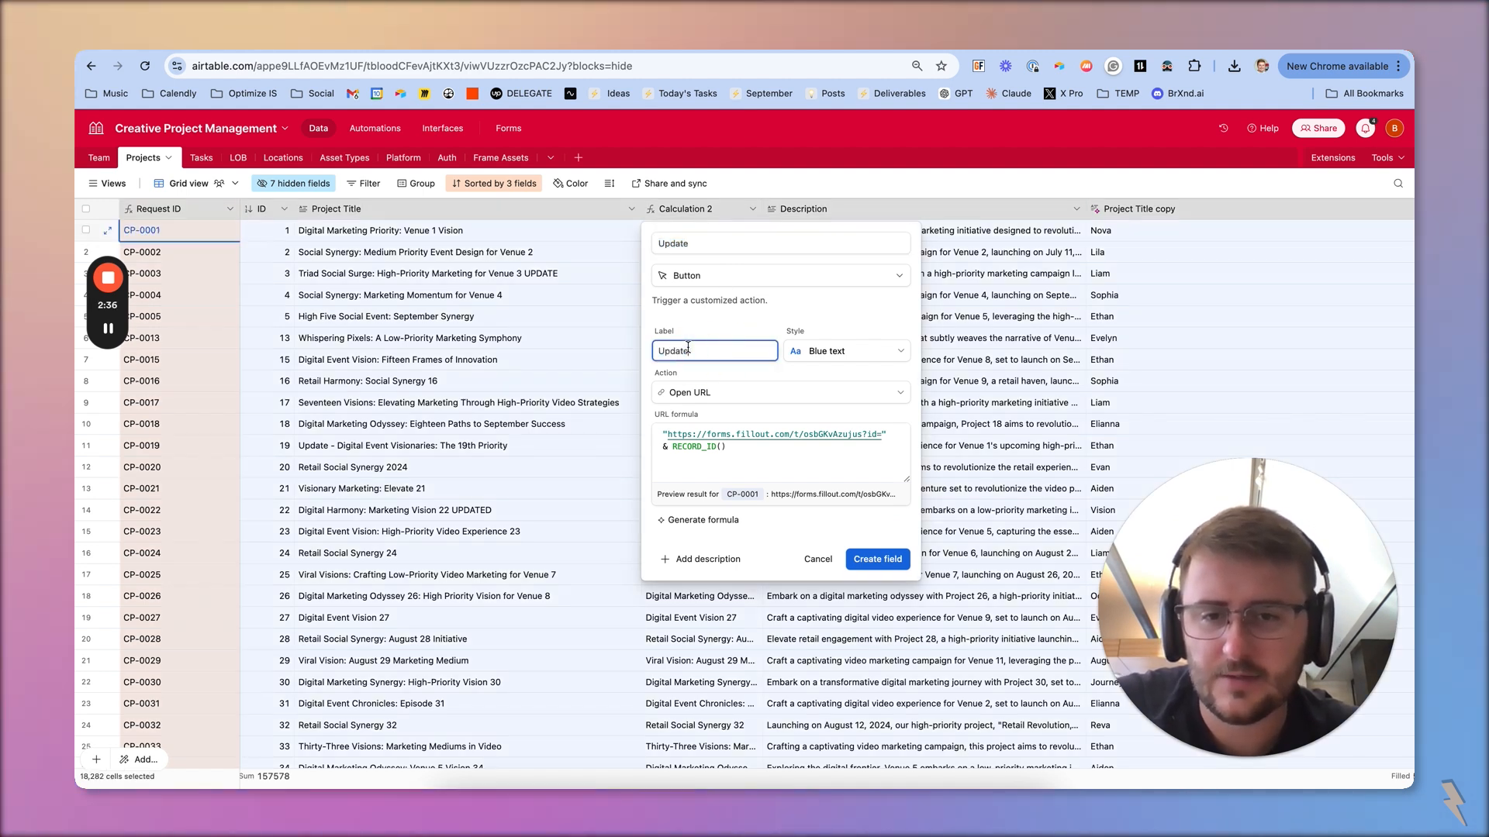
Give the button the Solid red style and create the field
left_click(851, 361)
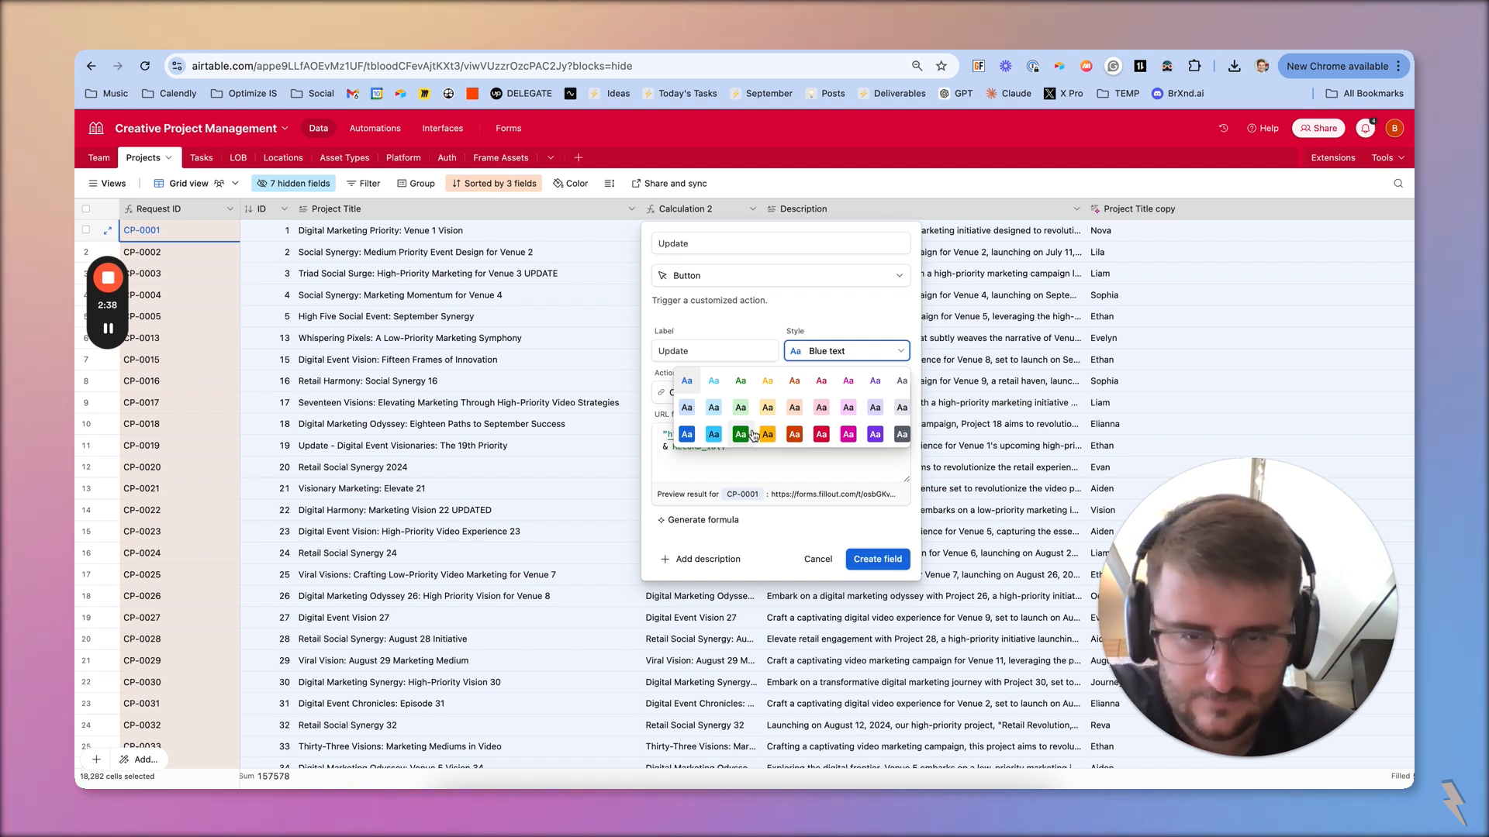
left_click(821, 434)
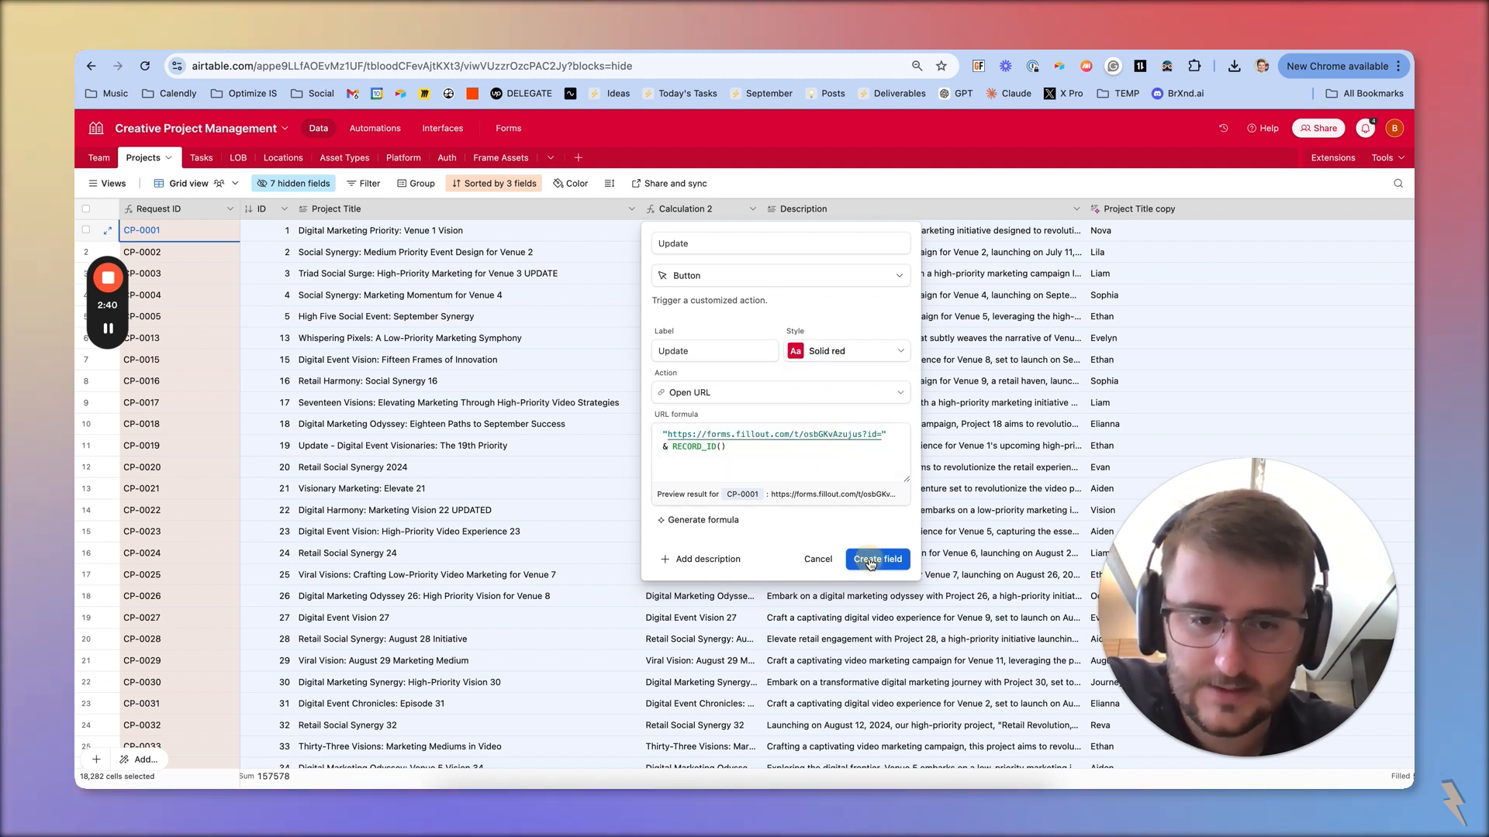
left_click(870, 562)
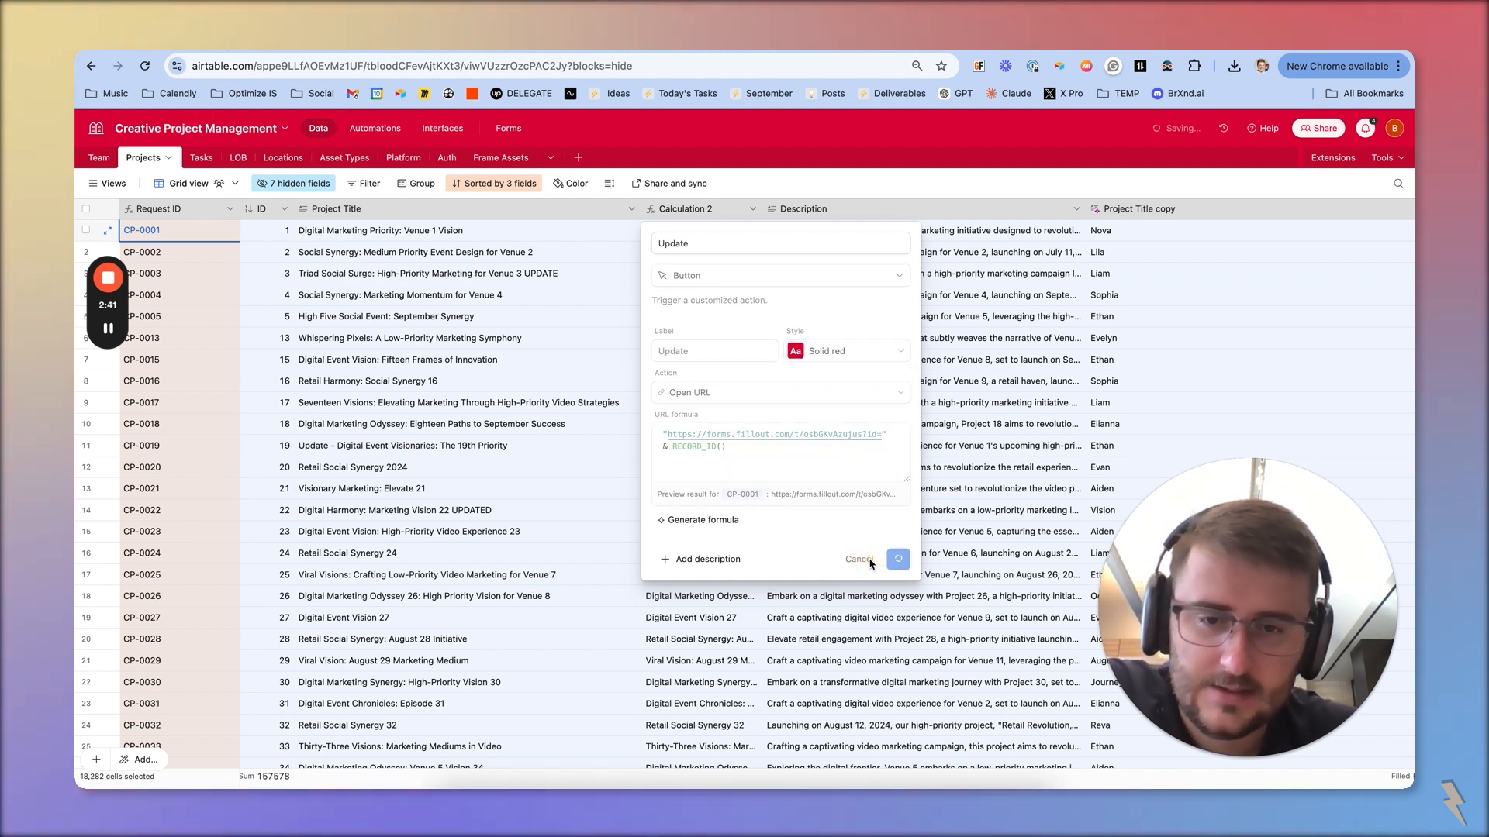
Test the Update buttons by opening the edit forms of two project records, including CP-0003
left_click(710, 450)
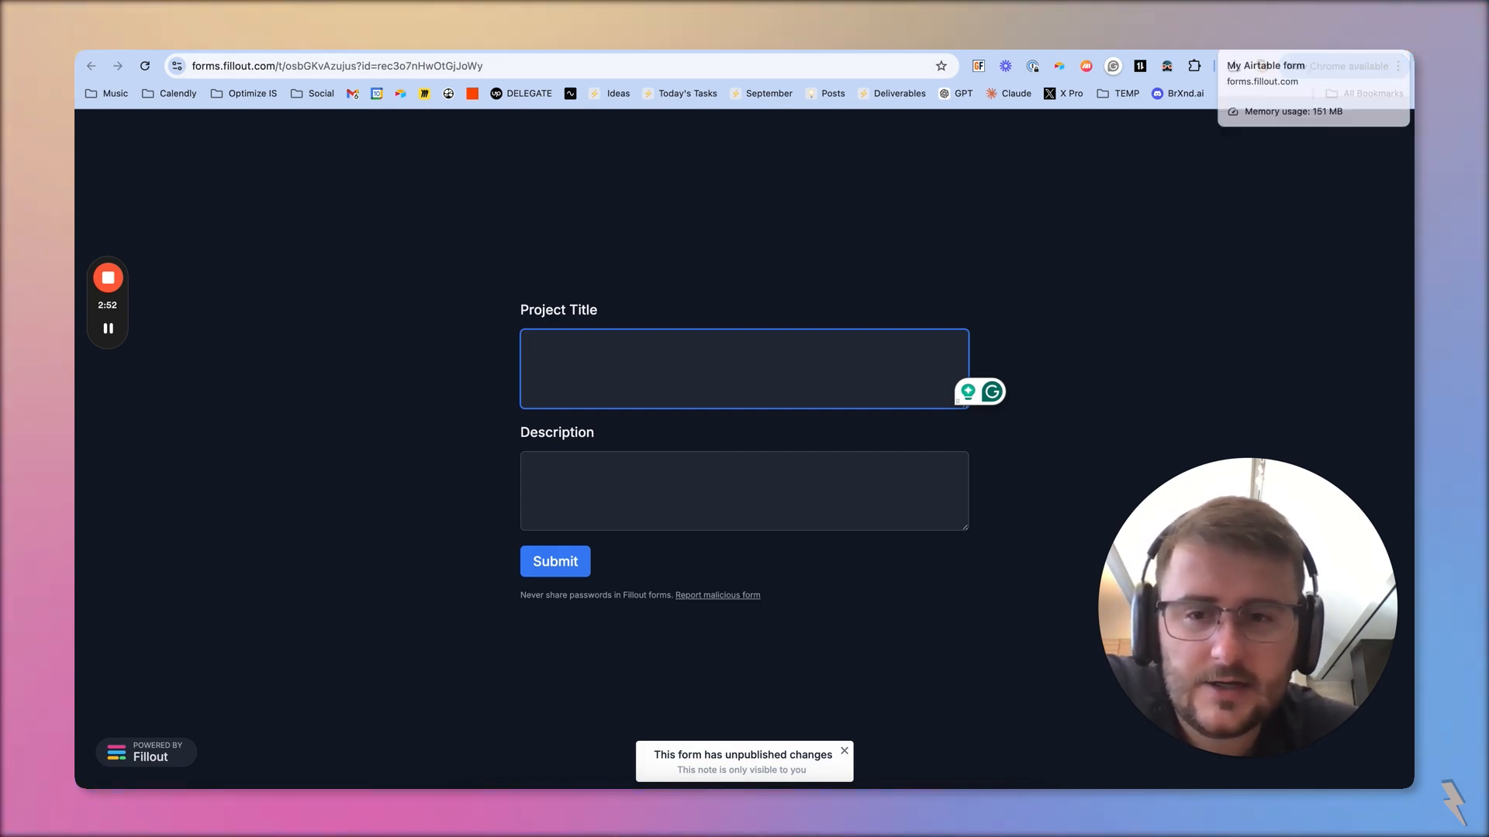
left_click(1318, 39)
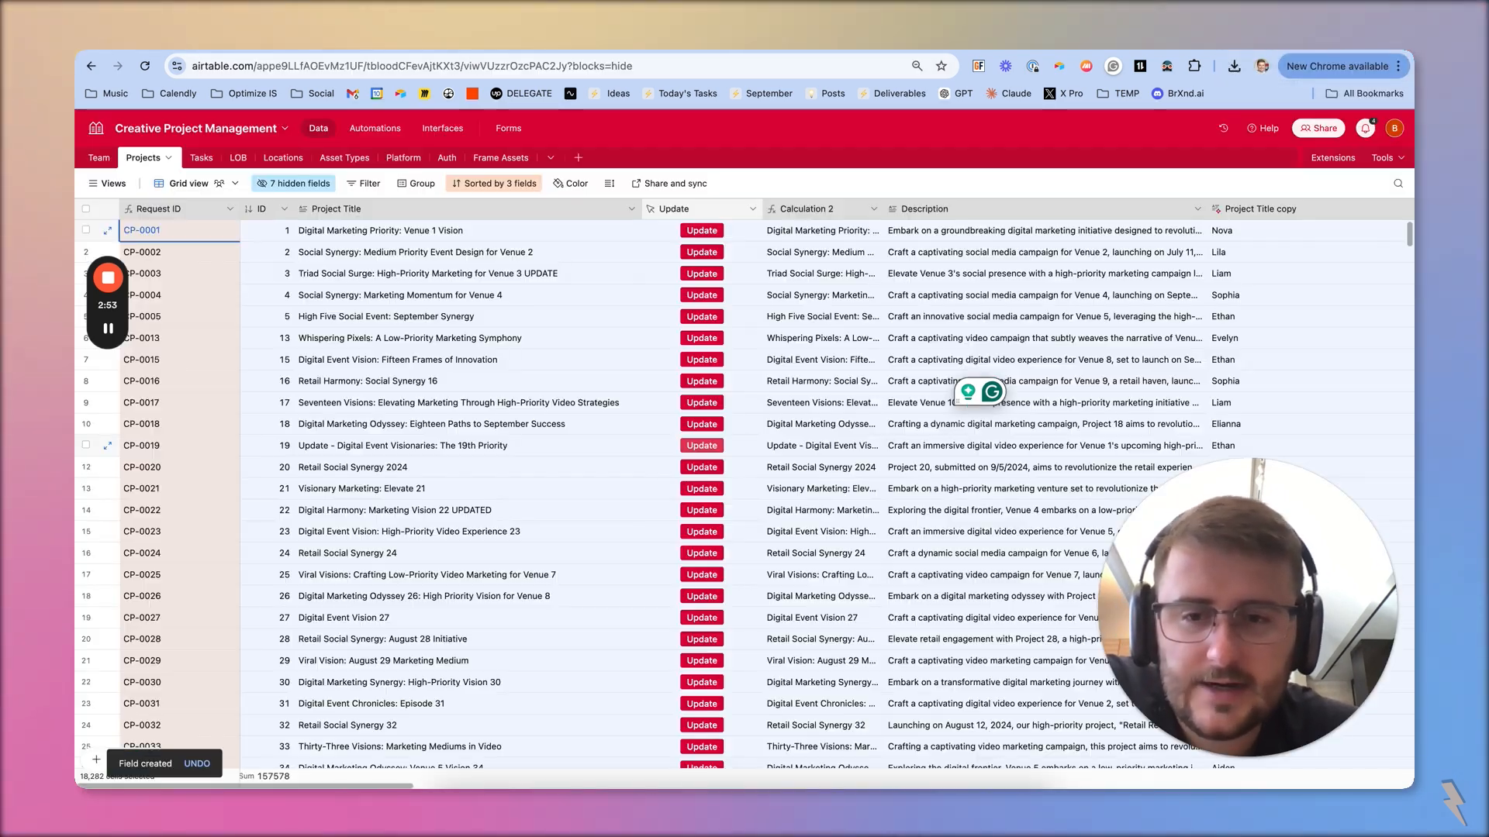
left_click(737, 276)
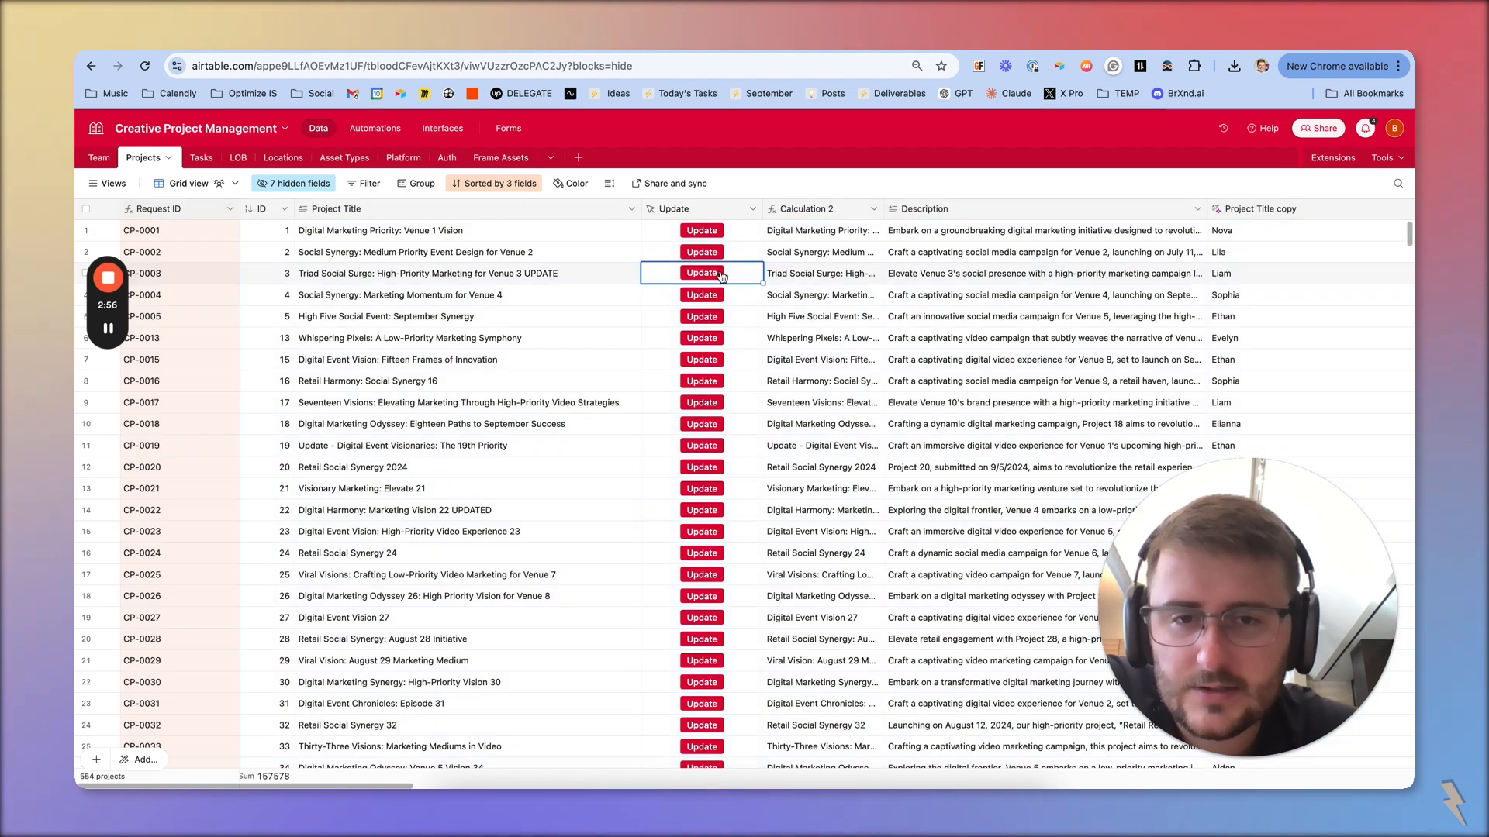
left_click(693, 275)
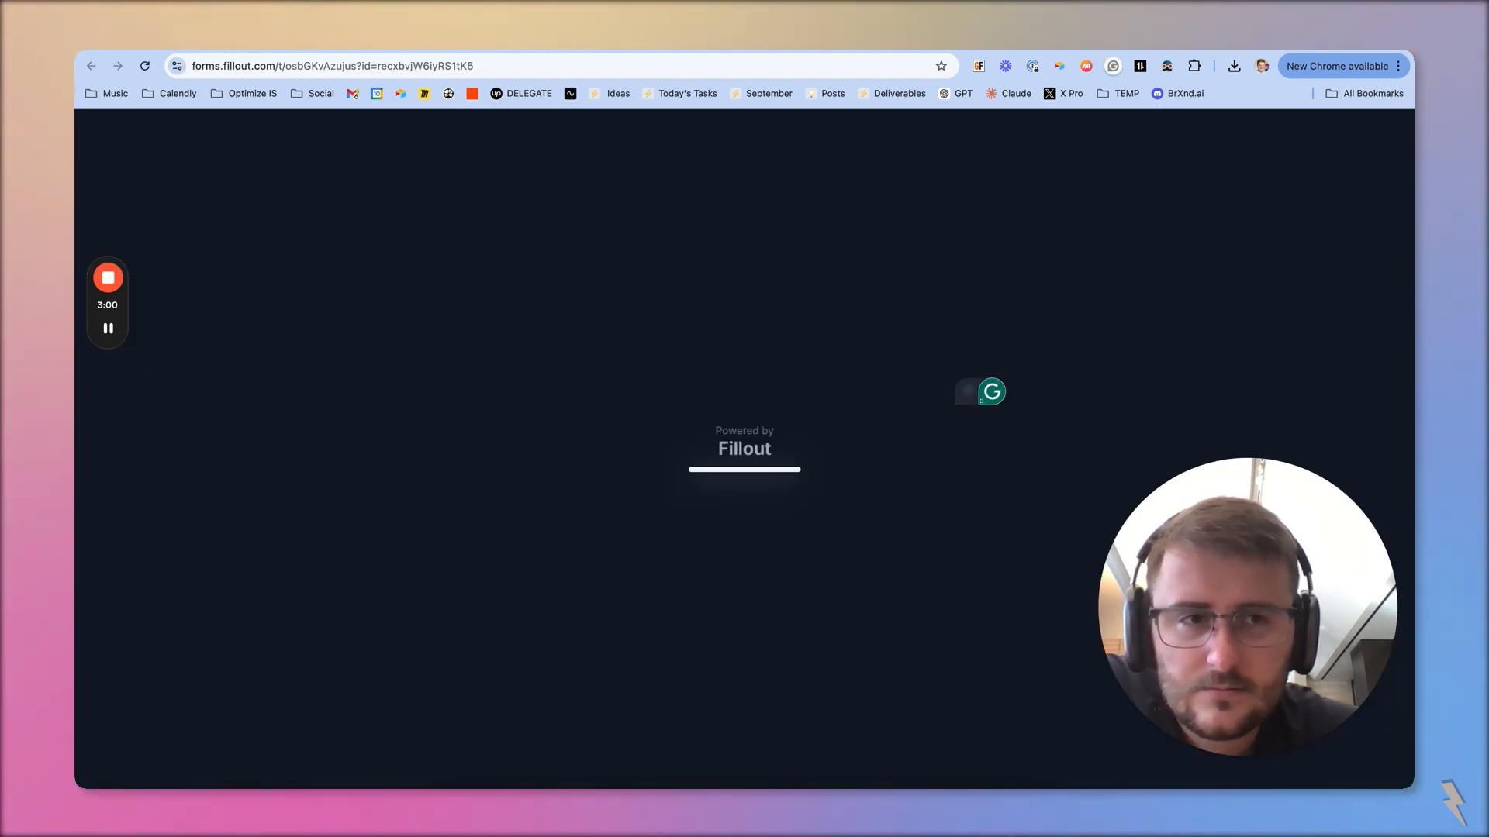
Switch to the Fillout editor, save the Airtable integration set to Update record, and return to the record's edit form
key("ctrl+Tab")
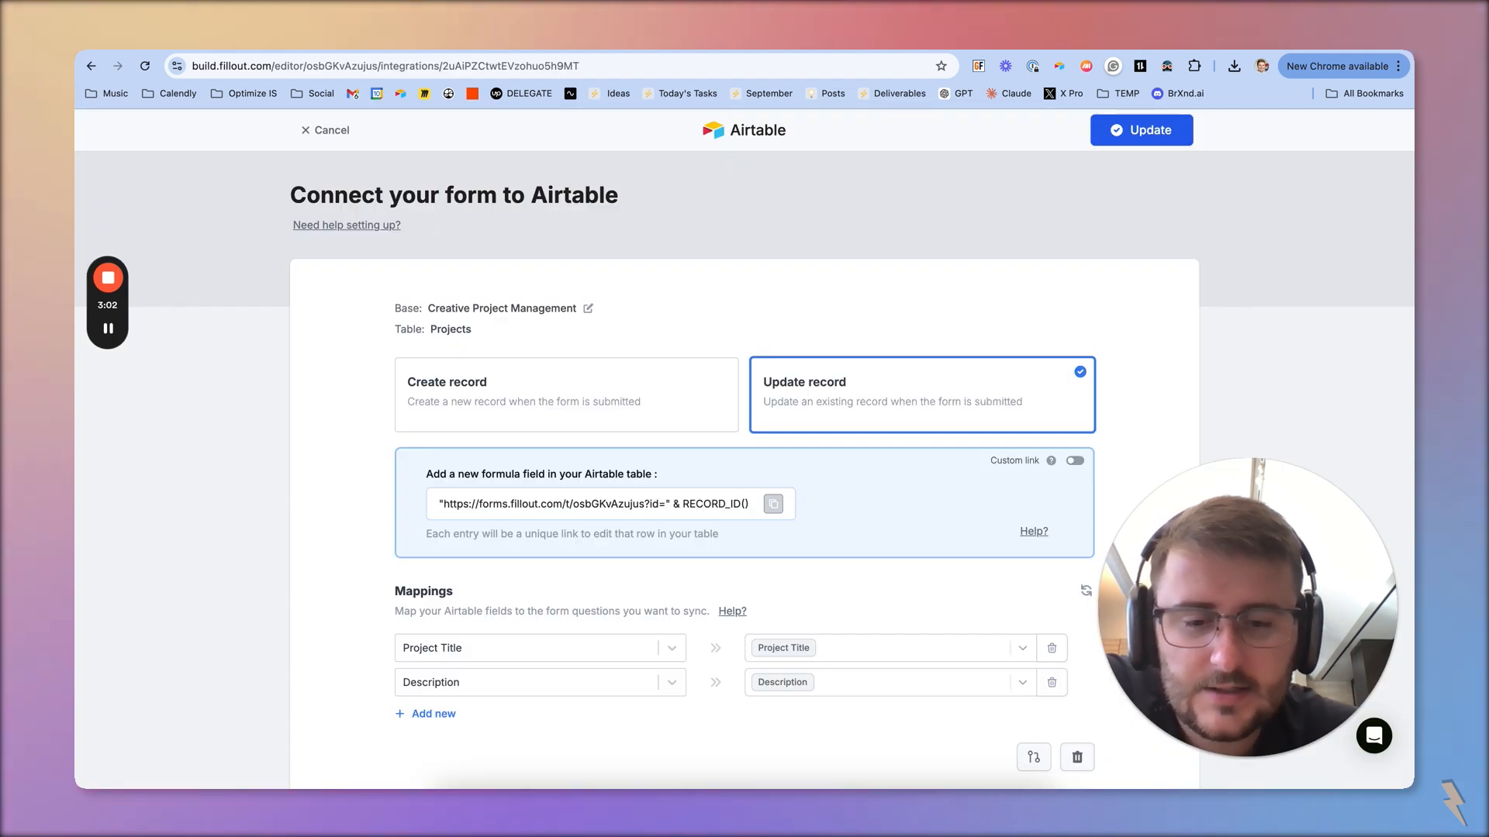
left_click(1153, 131)
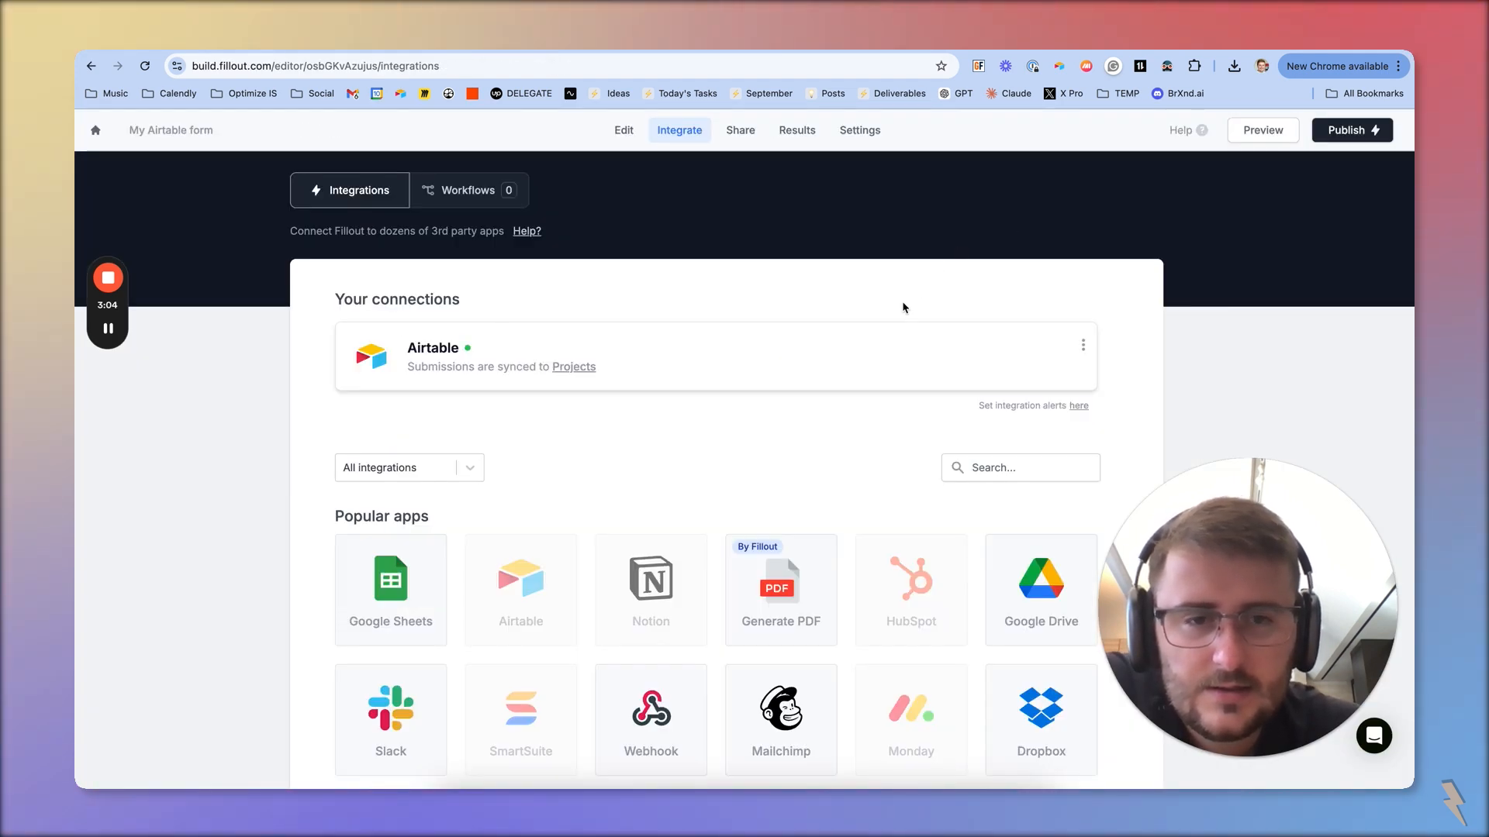
key("ctrl+shift+Tab")
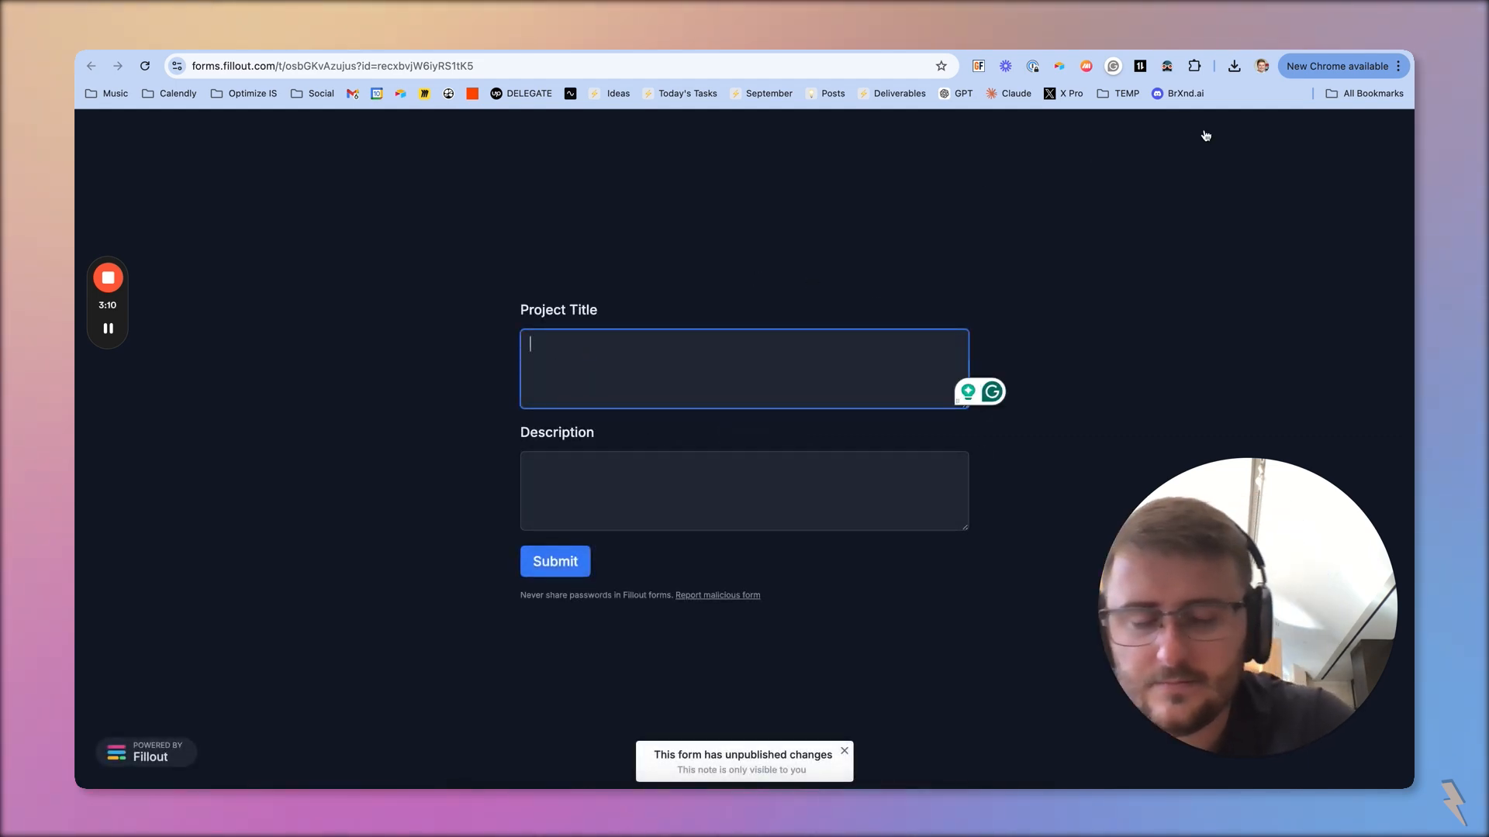
Open the edit form of record CP-0018 from the Projects table to check its fields, and close it
key("ctrl+shift+Tab")
left_click(715, 423)
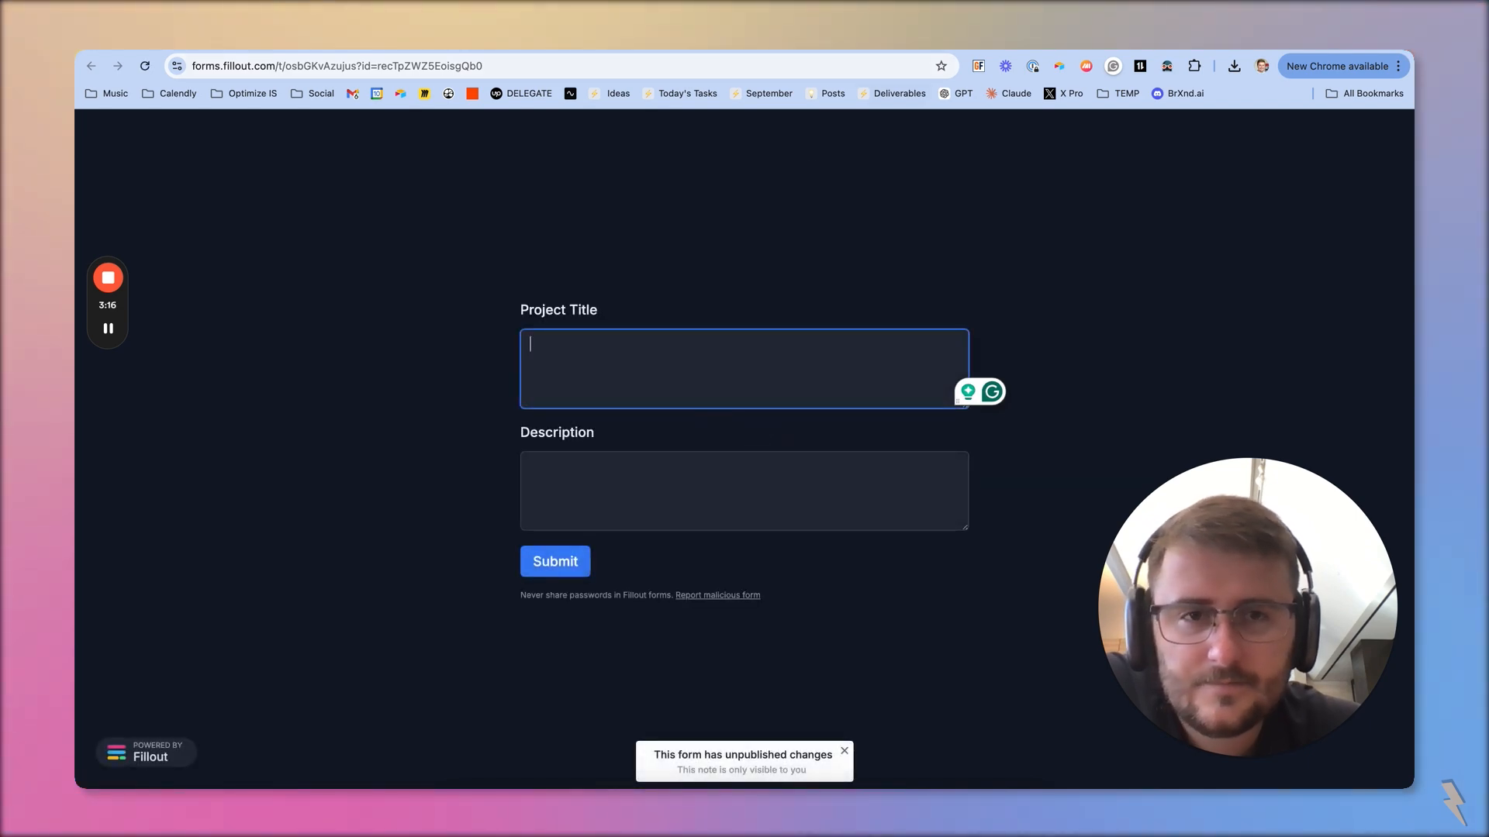
key("super+w")
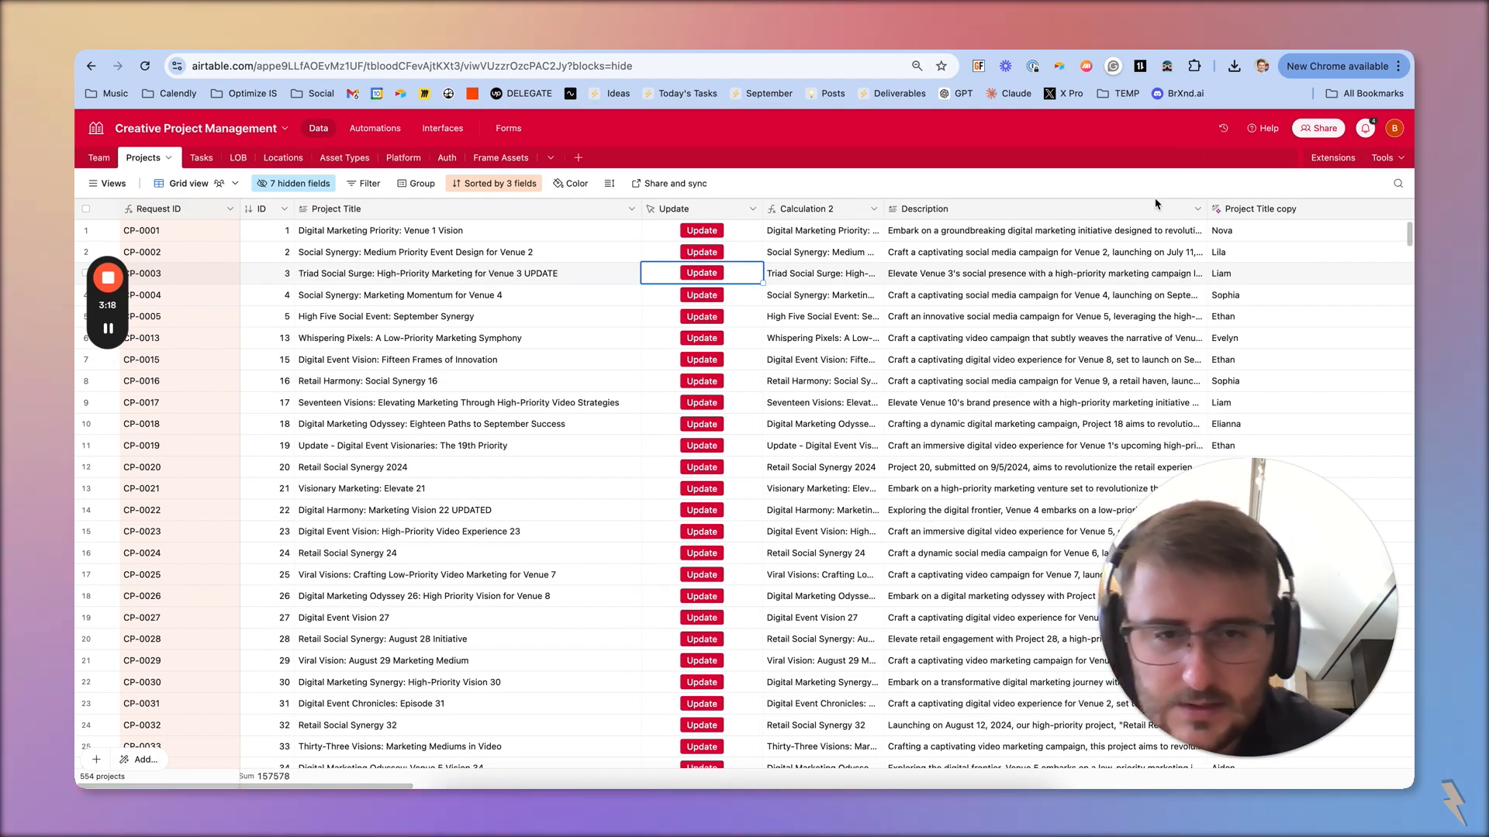
Review the Airtable integration's Update record setting and its Project Title and Description mappings in Fillout
left_click(978, 443)
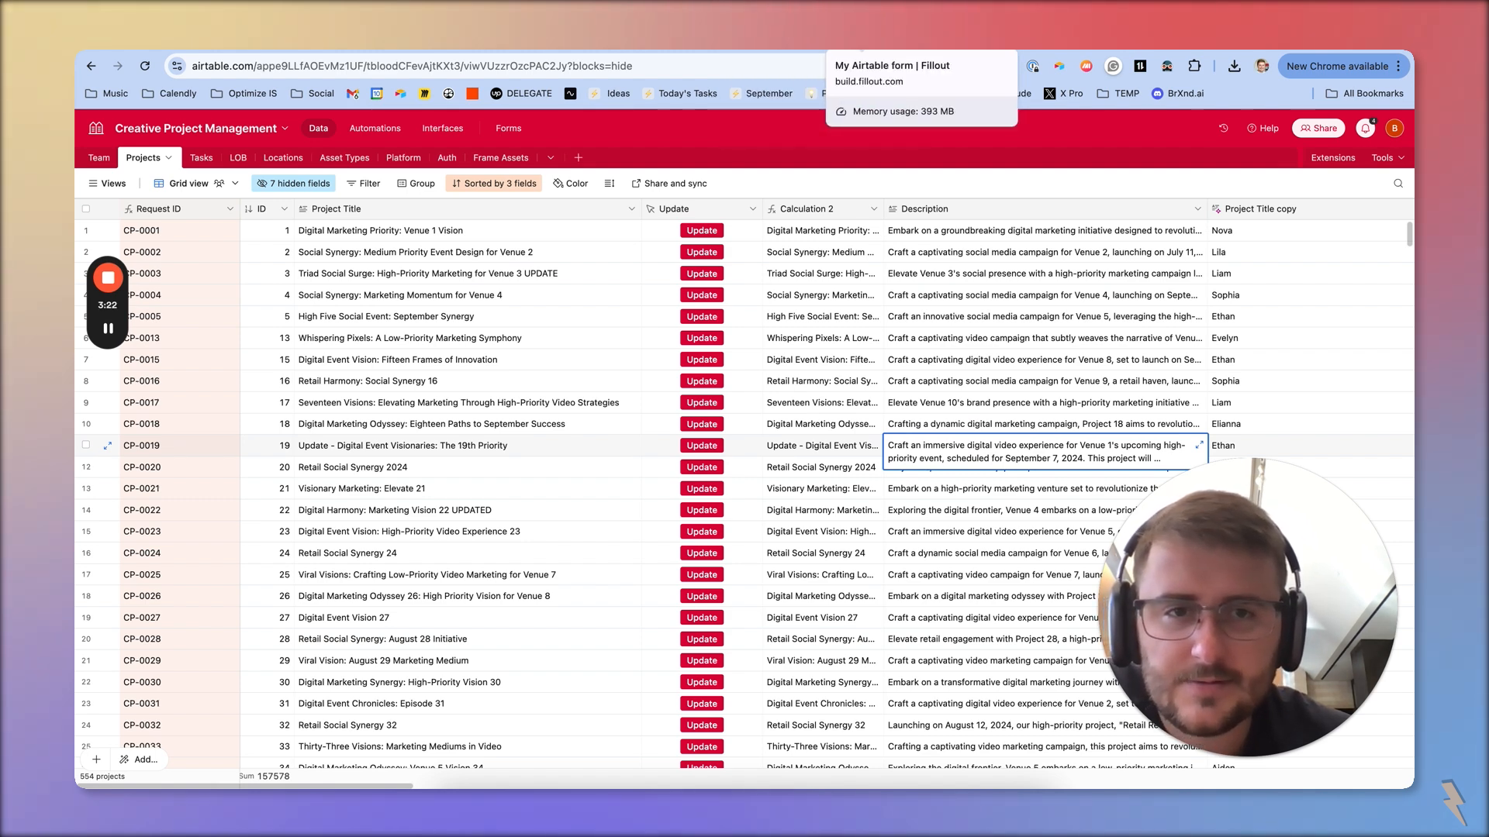
left_click(857, 51)
left_click(616, 356)
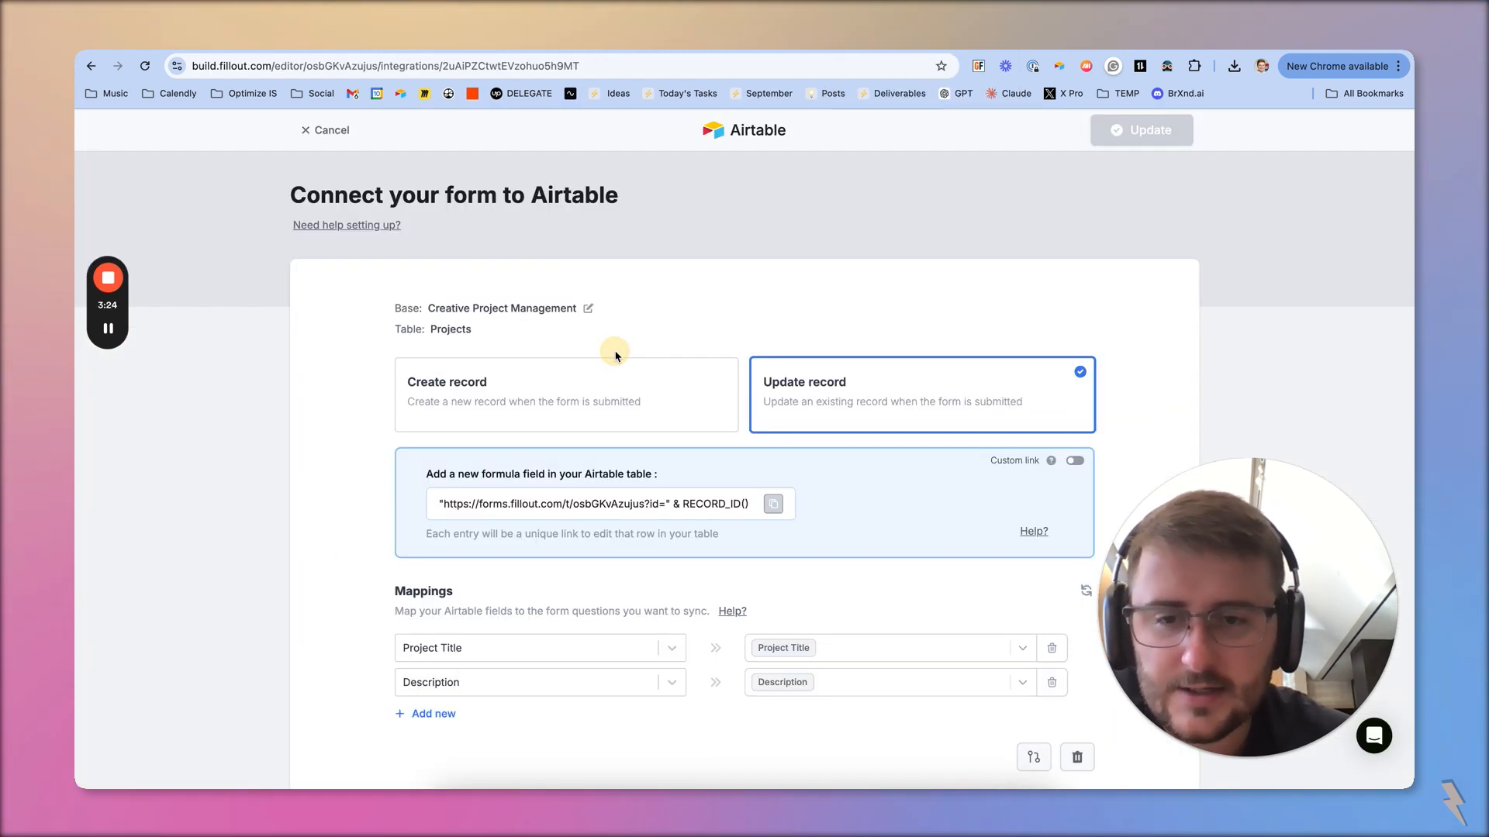
scroll(617, 356, "down", 1)
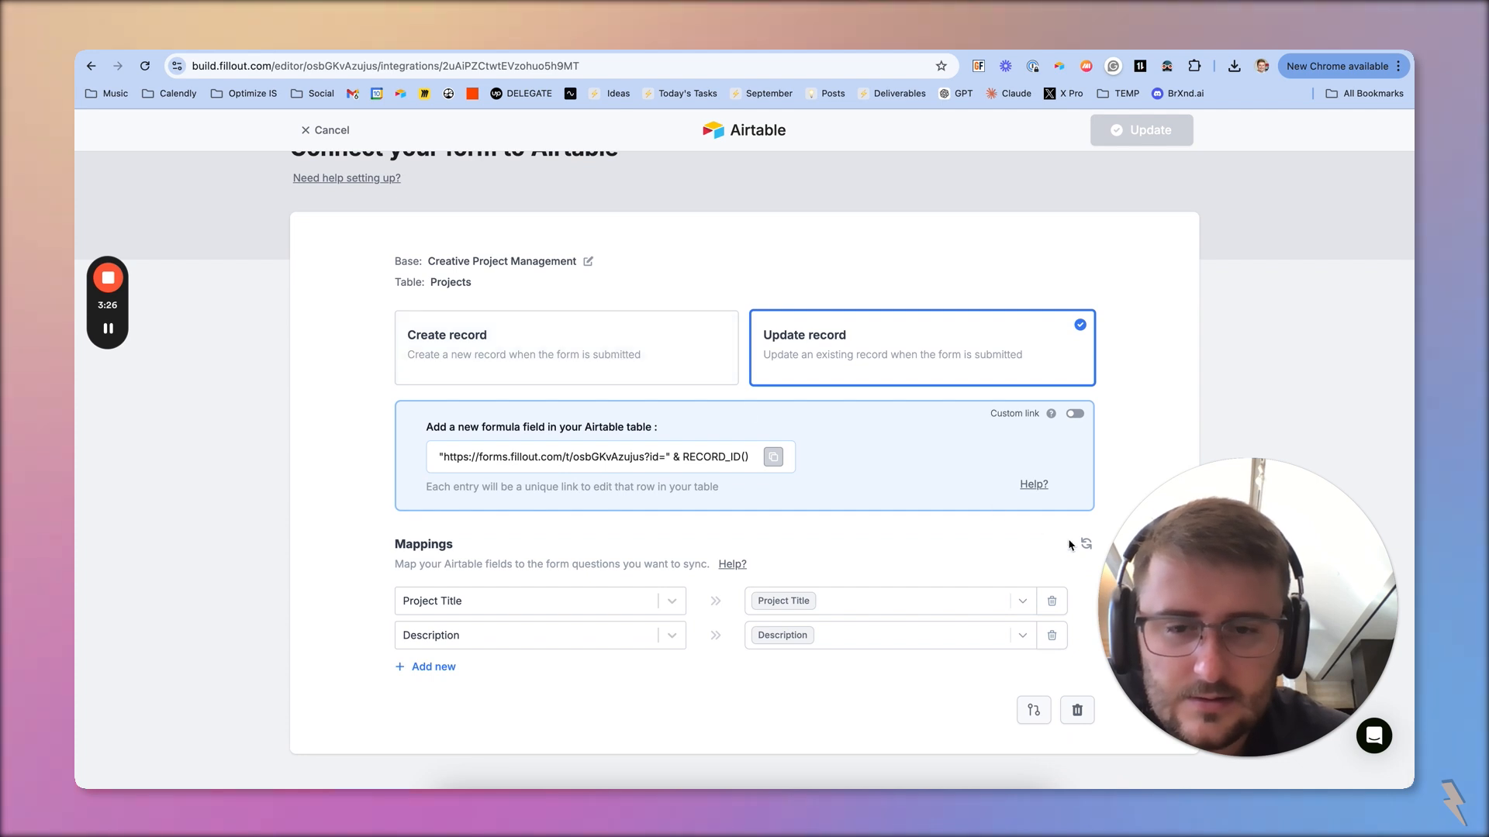
left_click_drag(1187, 481, 1228, 632)
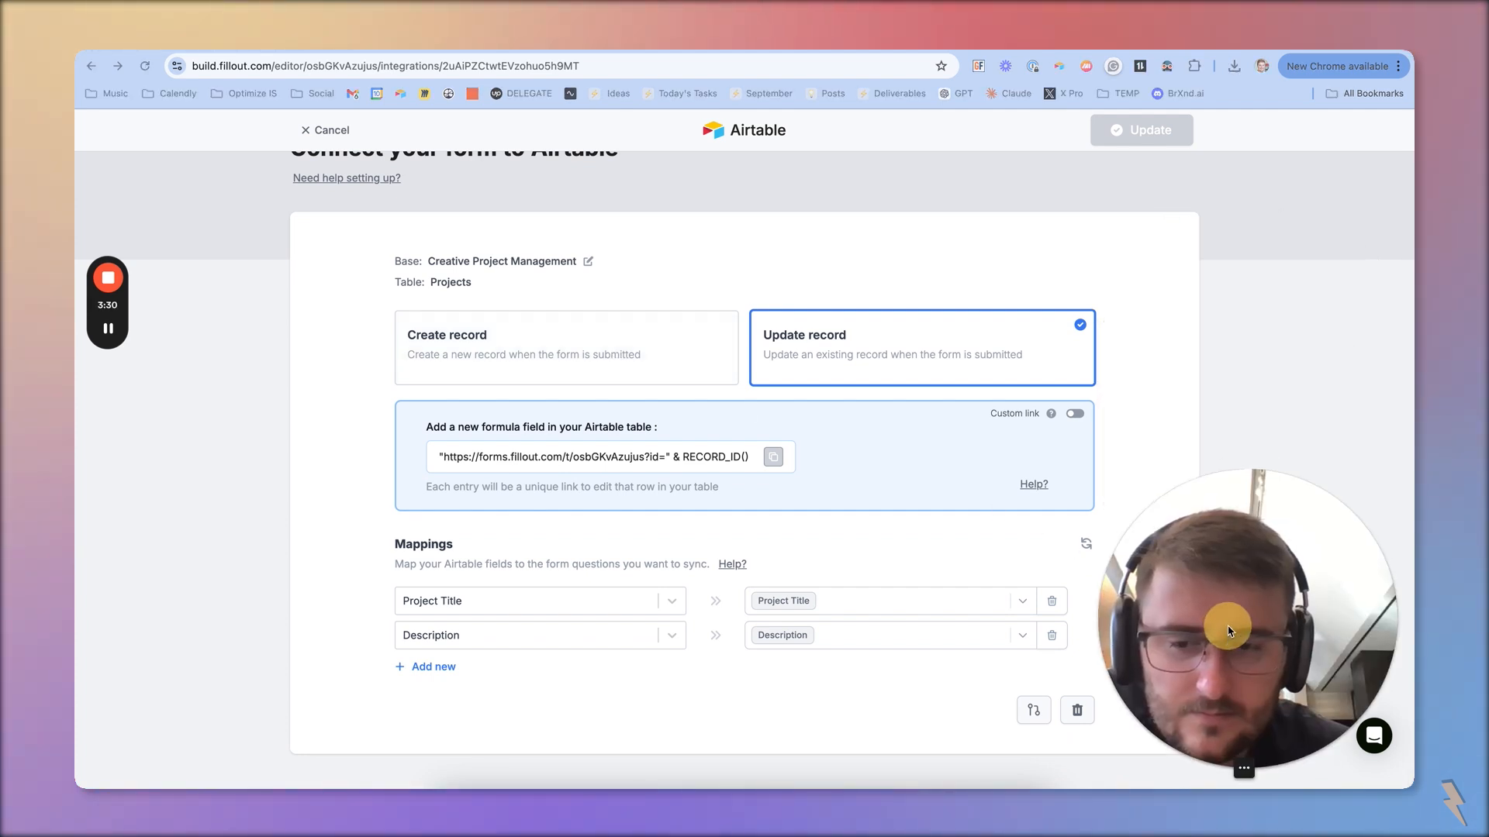
scroll(635, 632, "up", 1)
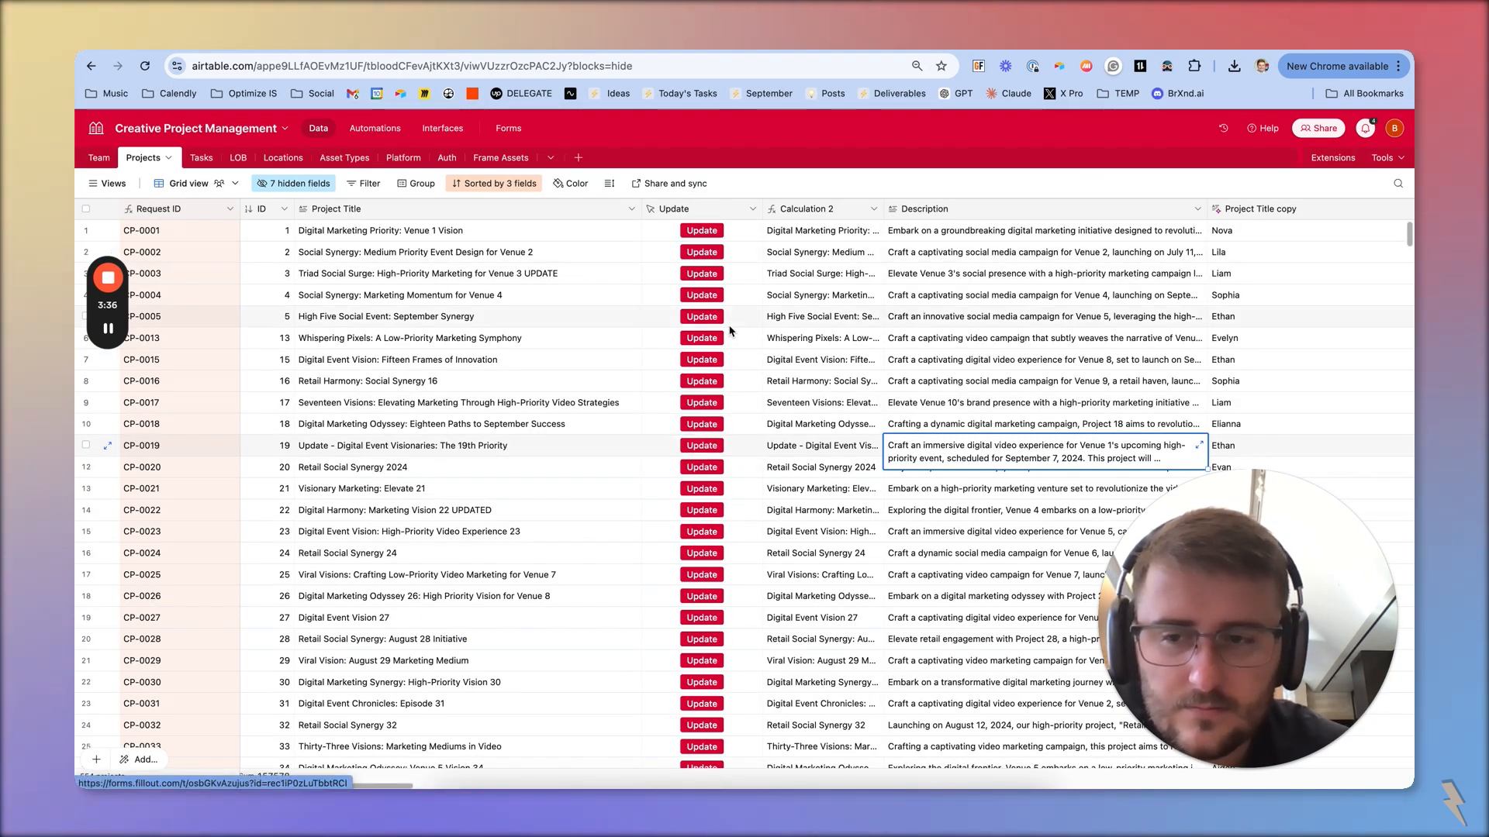
Open the edit form of record CP-0005, enter "test" as Project Title and Description, submit it, and return to the Projects table
left_click(702, 317)
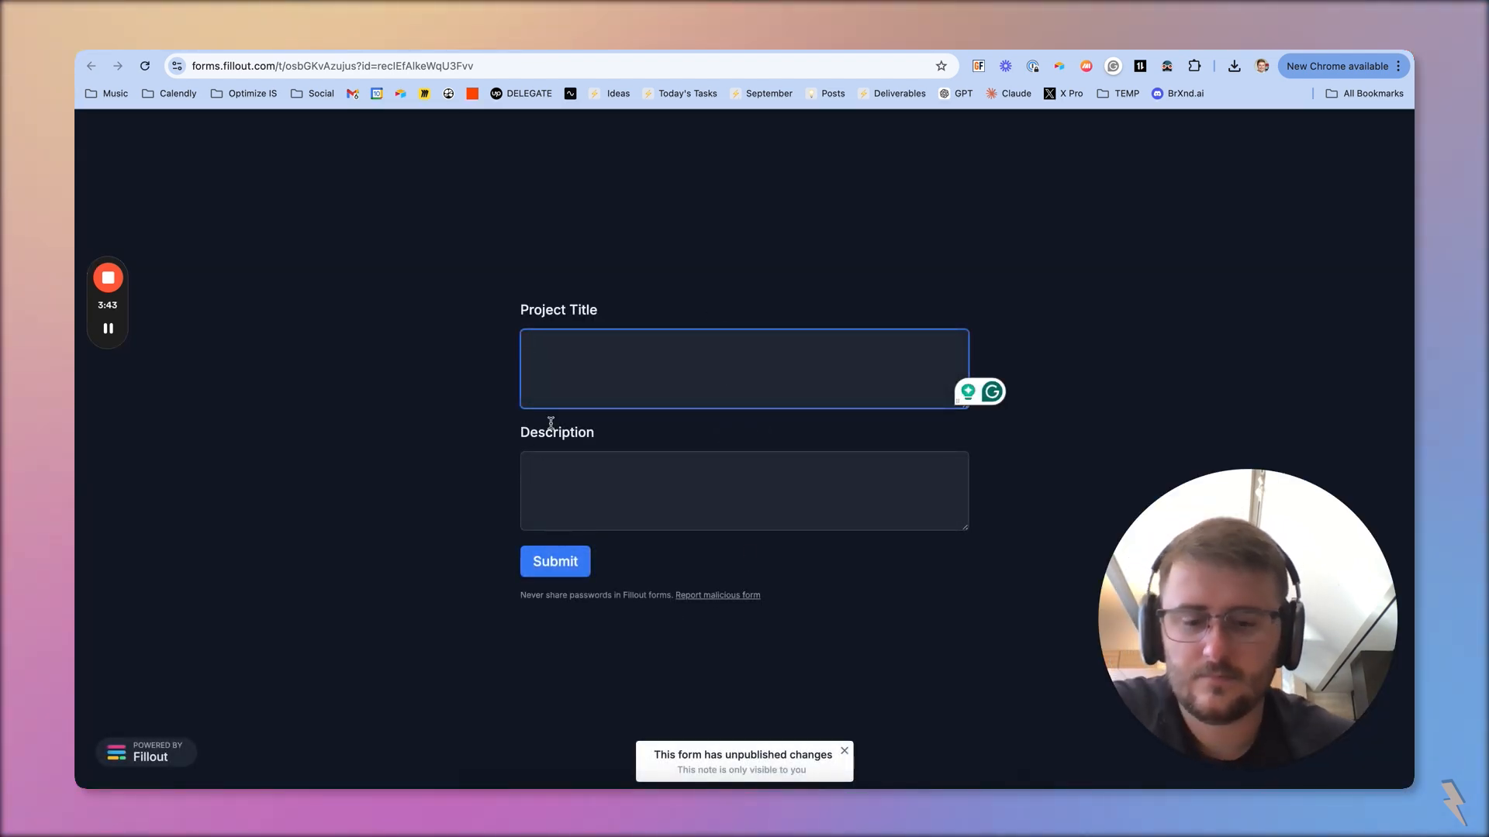
type("test")
key("Tab")
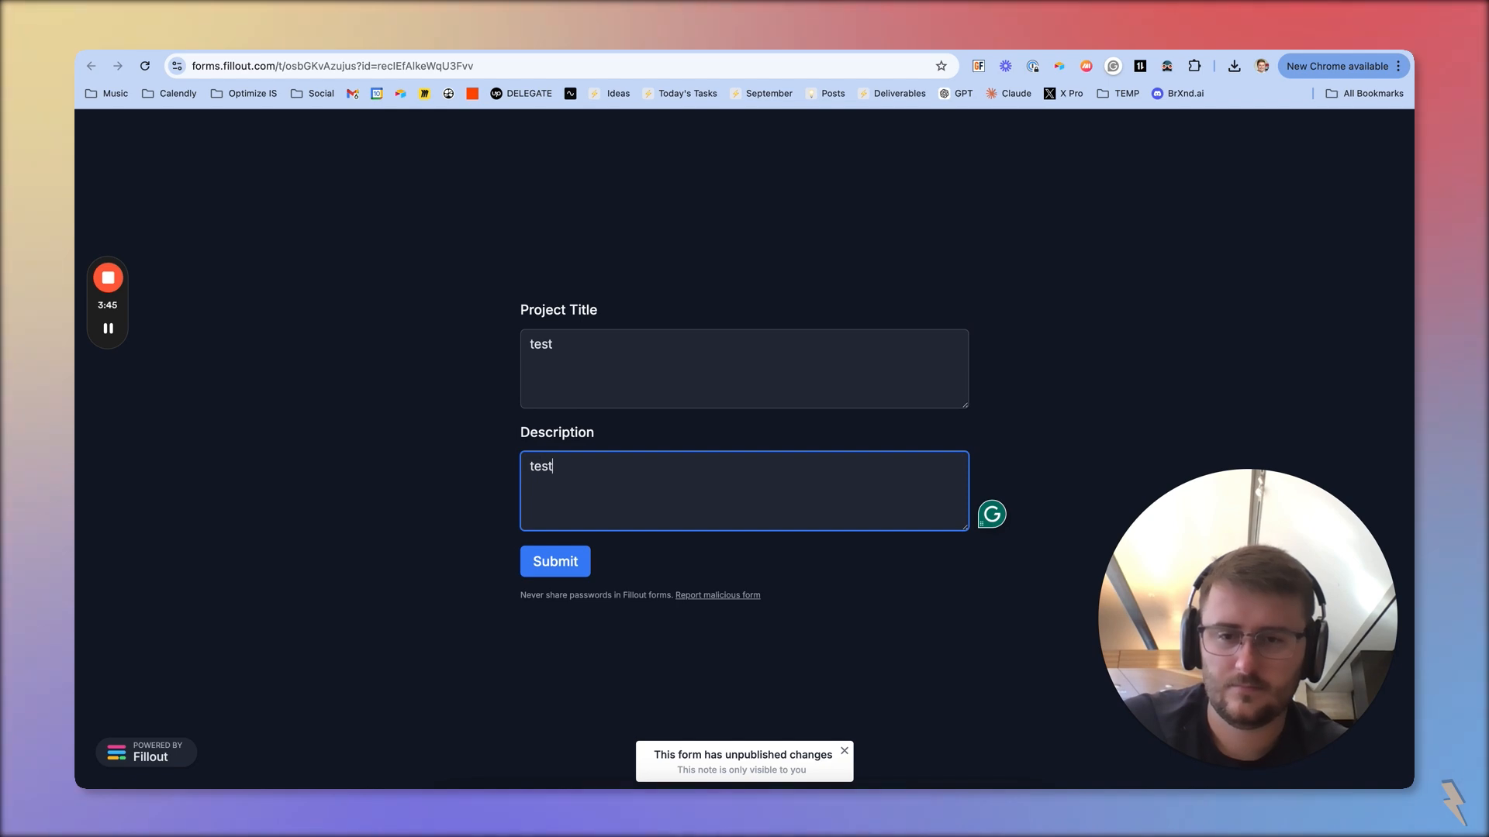
left_click(557, 560)
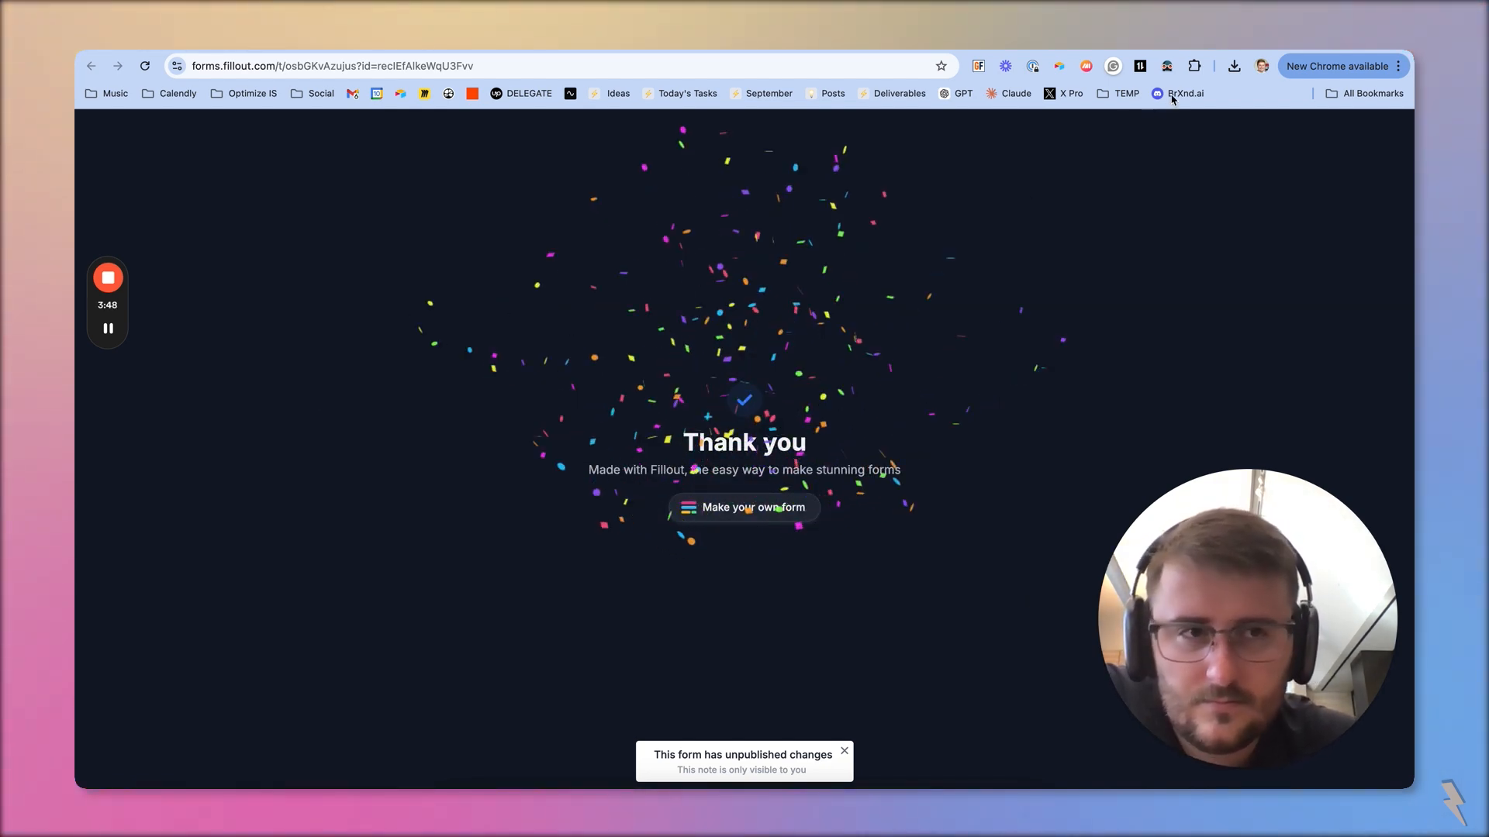
left_click(1183, 49)
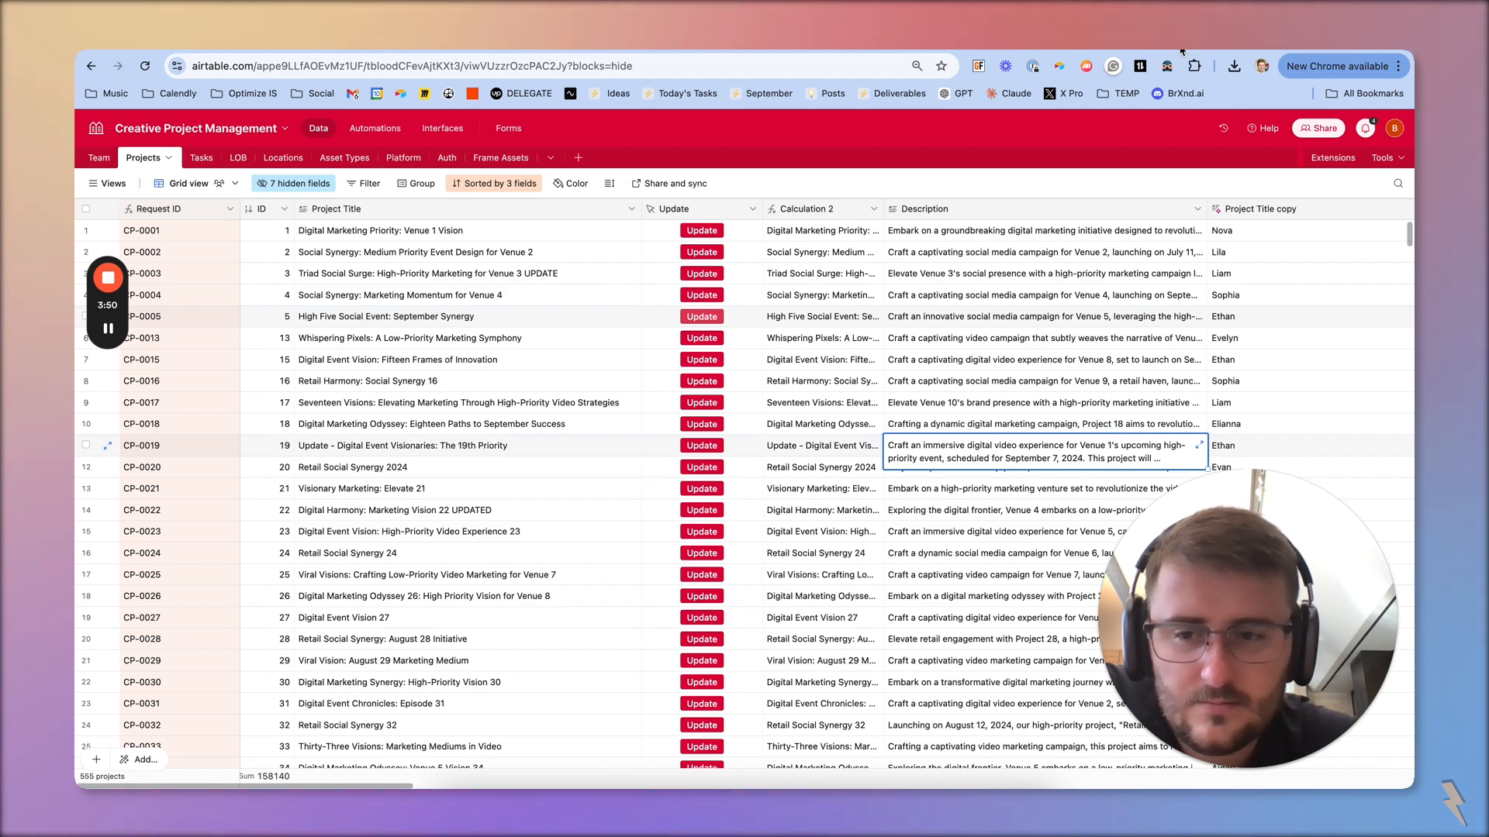
Check the Update button field's configuration in the Projects table and open the edit form of another project record
left_click(405, 550)
scroll(406, 549, "down", 15)
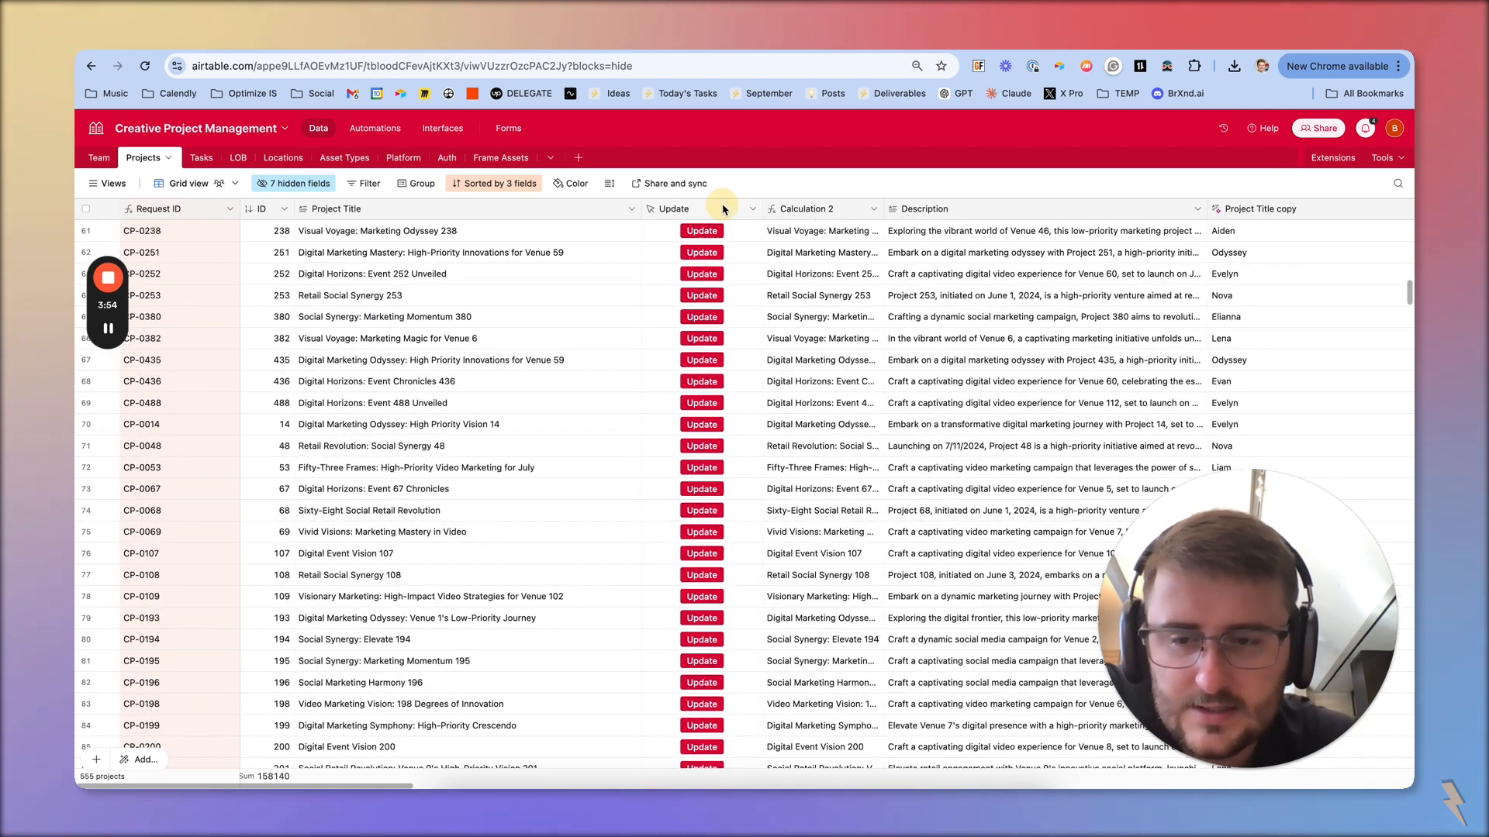
double_click(723, 209)
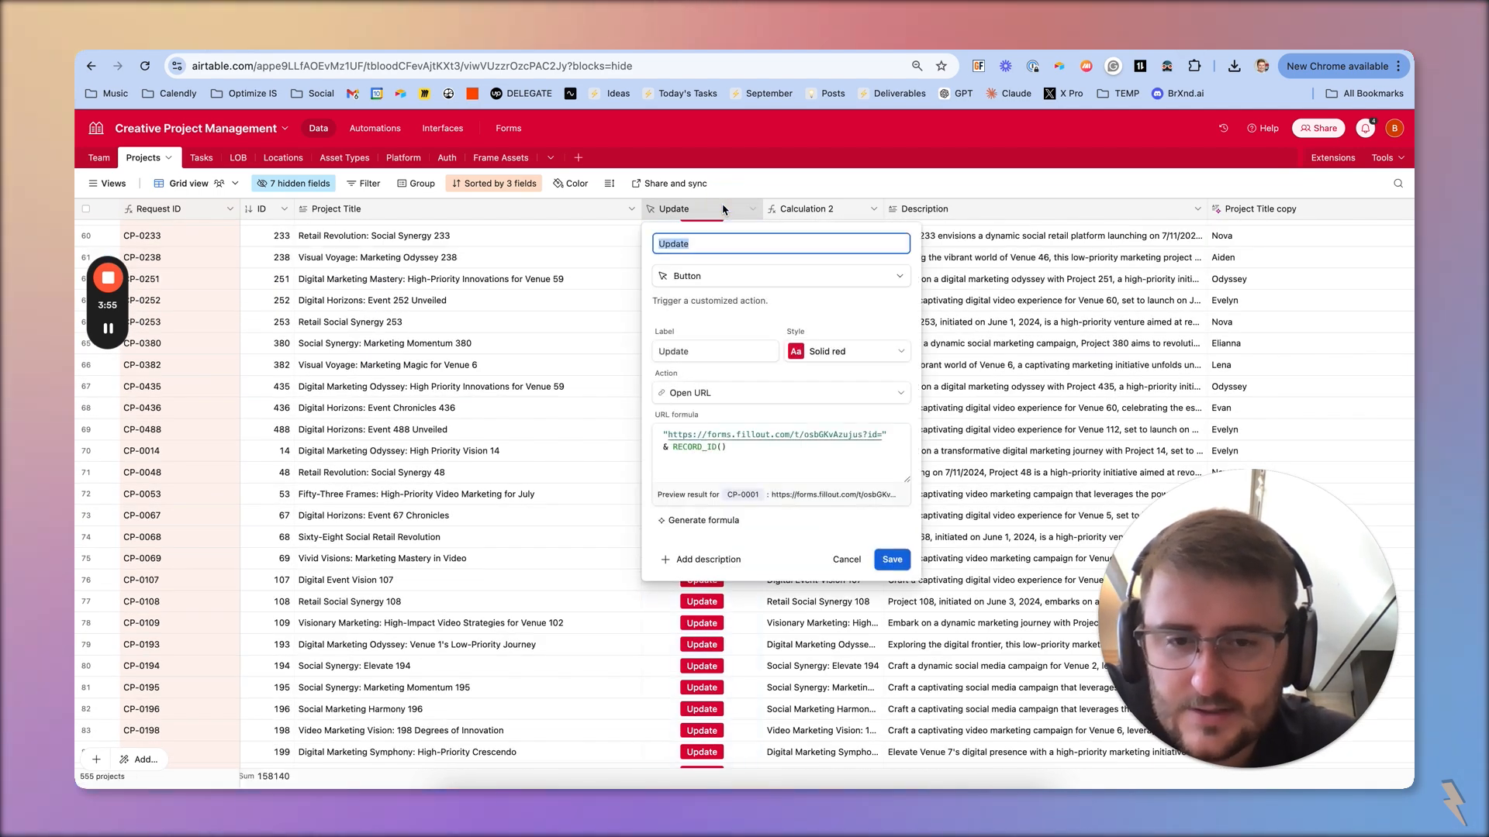
left_click(558, 332)
left_click(711, 326)
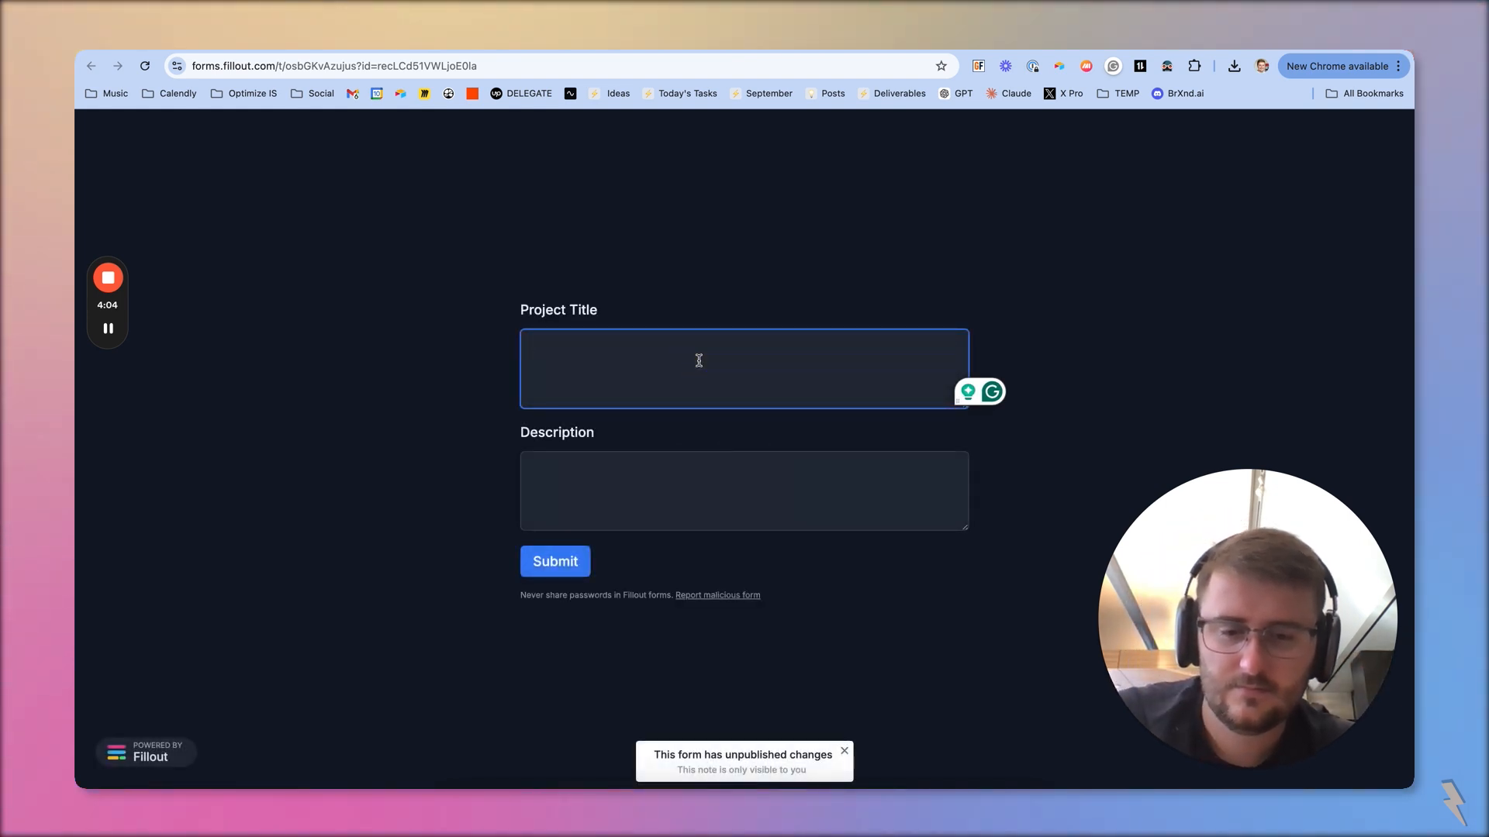
Close the Airtable integration settings in the Fillout editor and publish the form's pending changes
left_click_drag(1216, 613, 1178, 699)
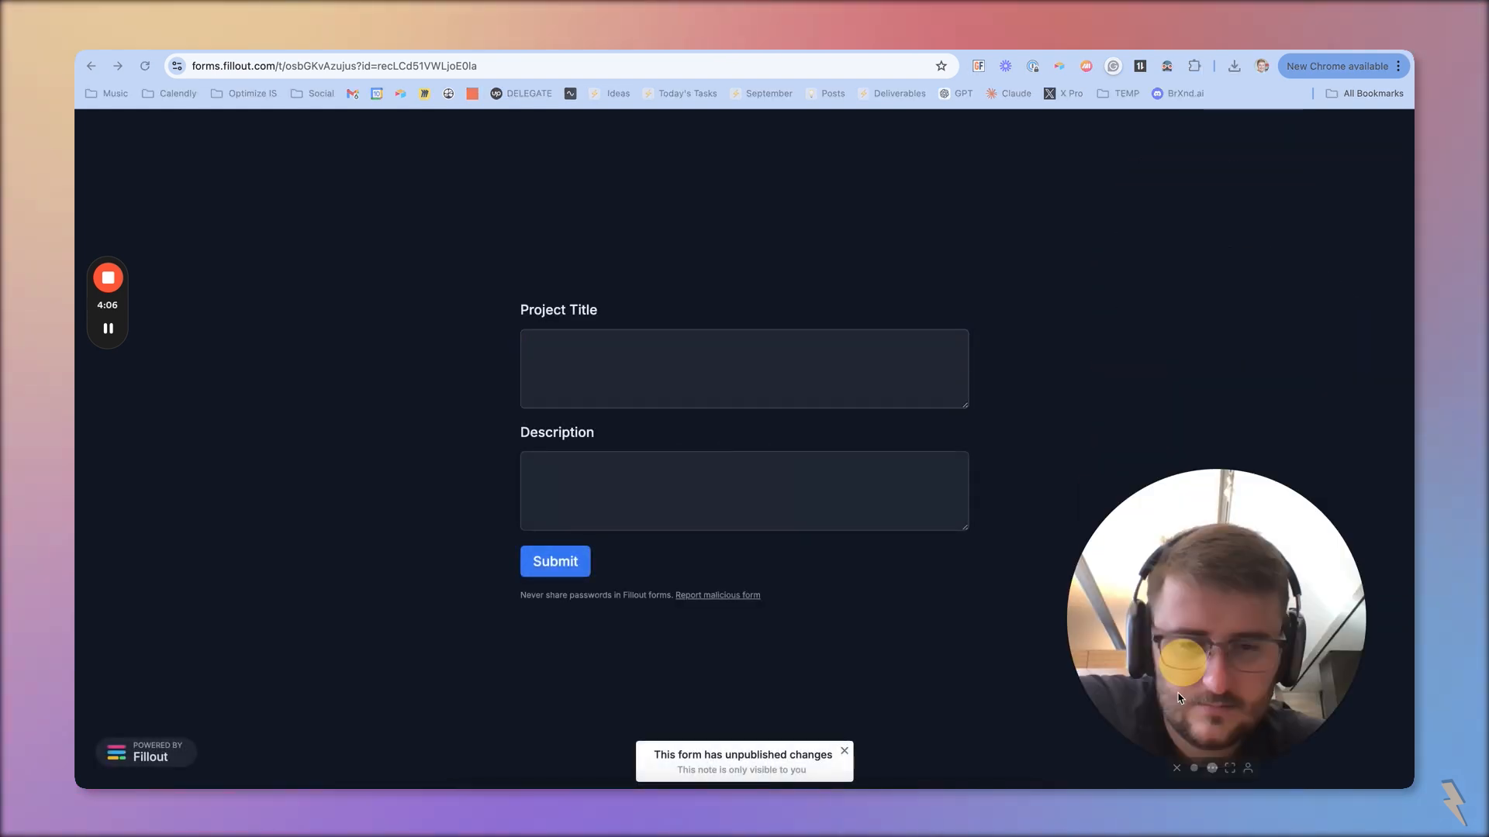
left_click(756, 760)
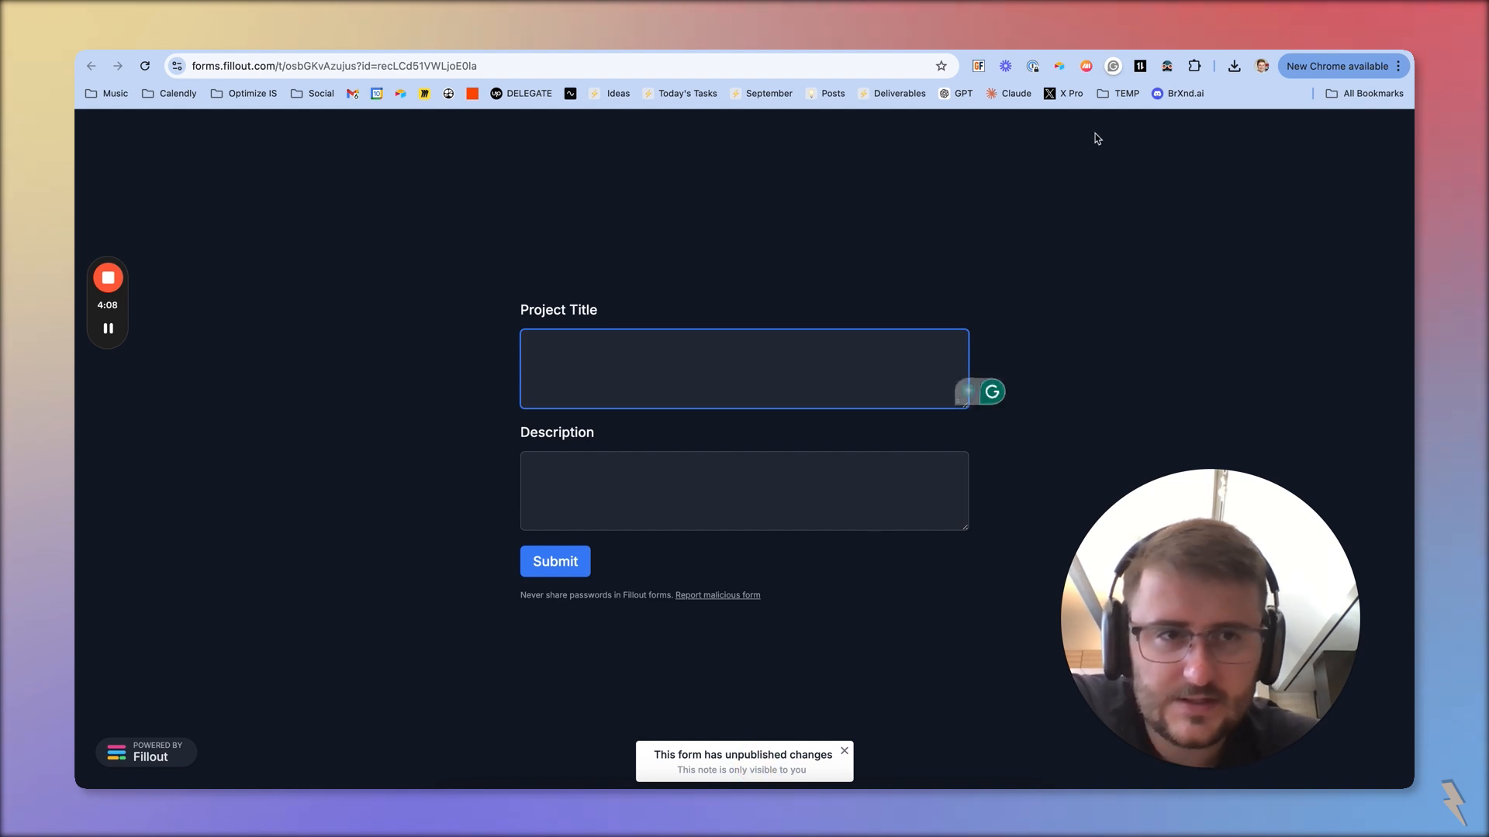
left_click(778, 43)
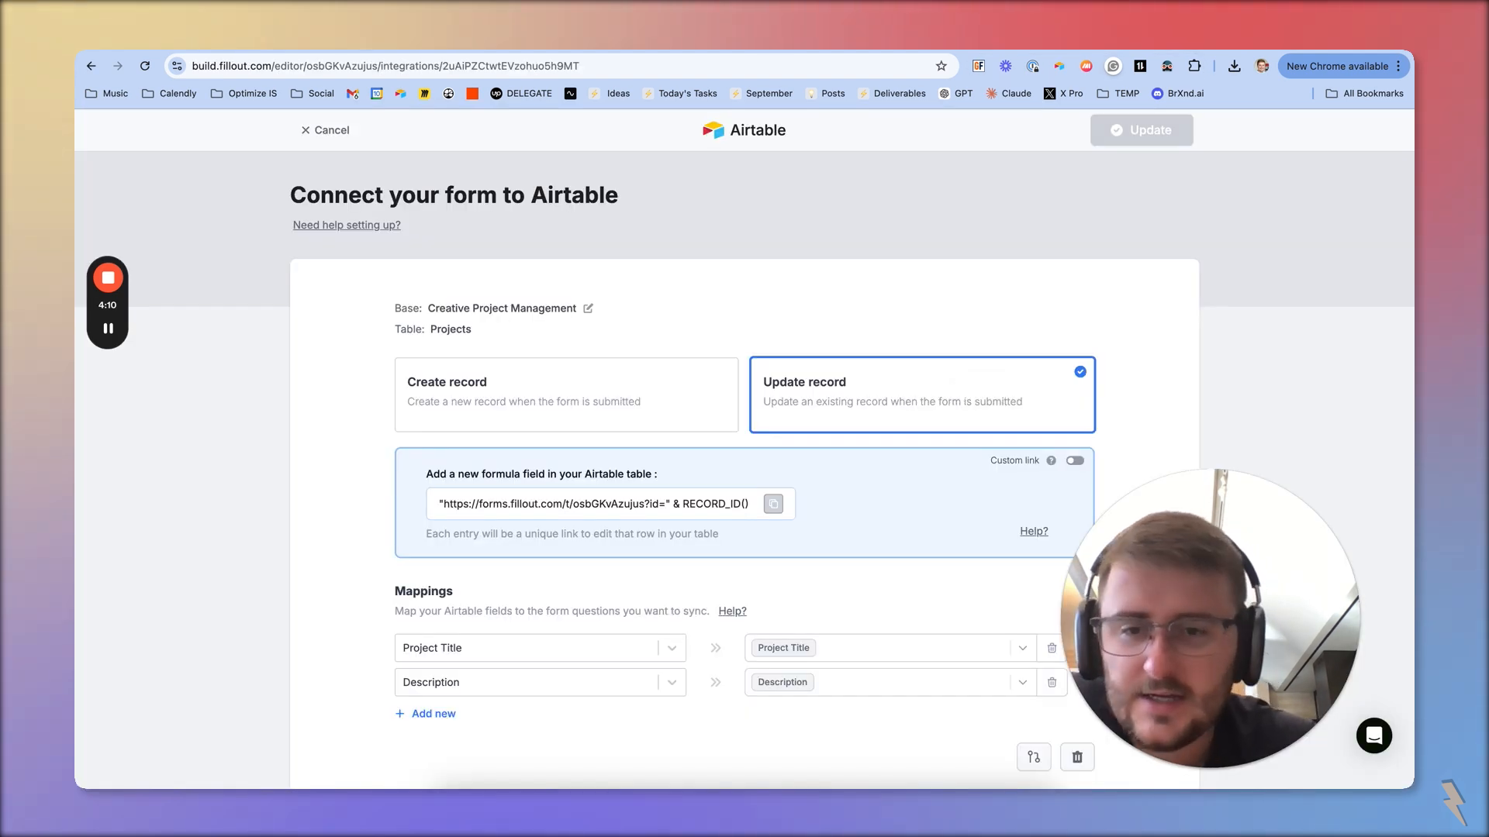
scroll(604, 328, "down", 1)
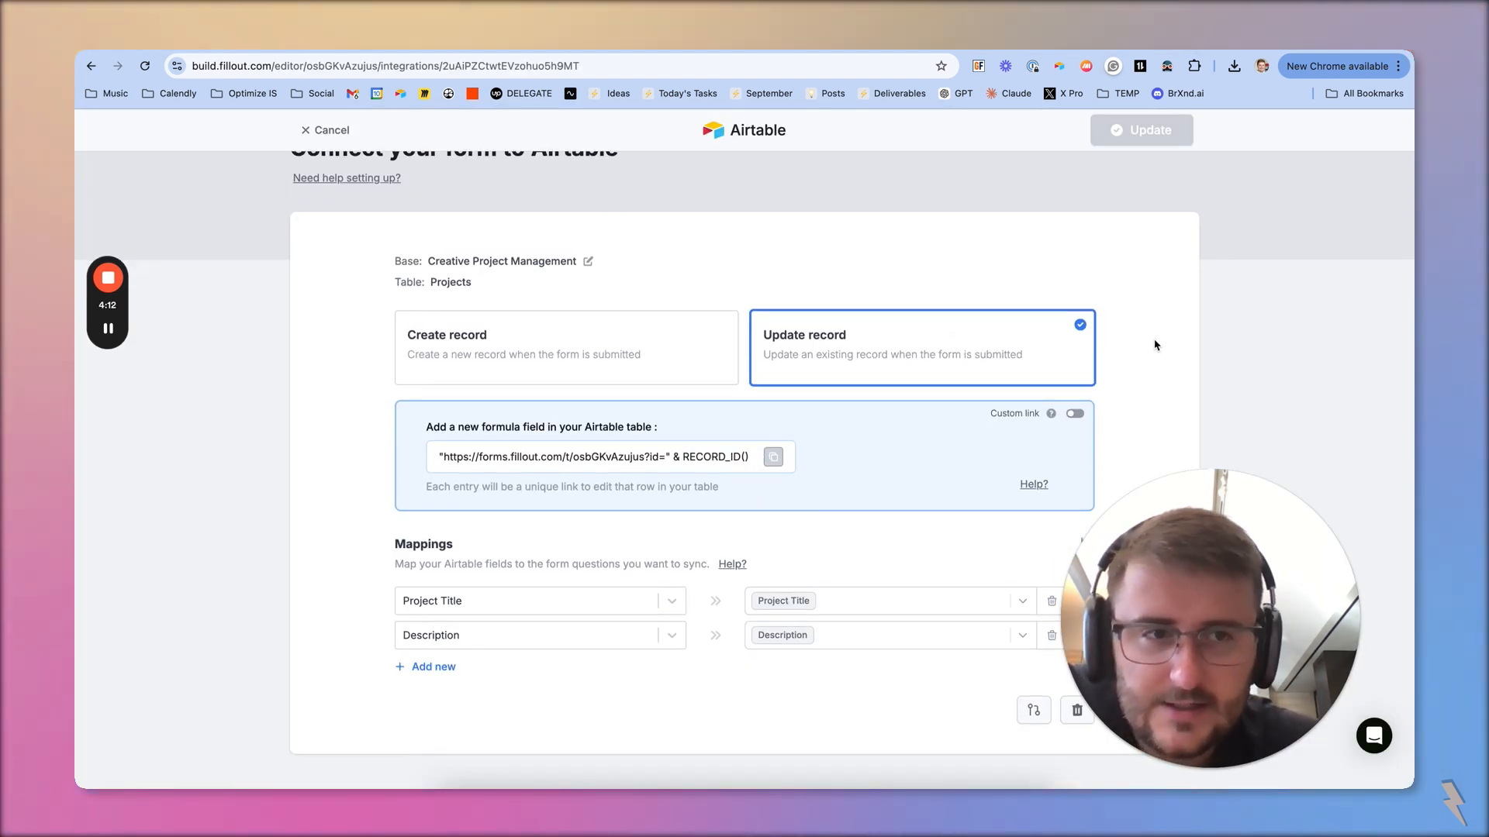
scroll(1015, 563, "up", 1)
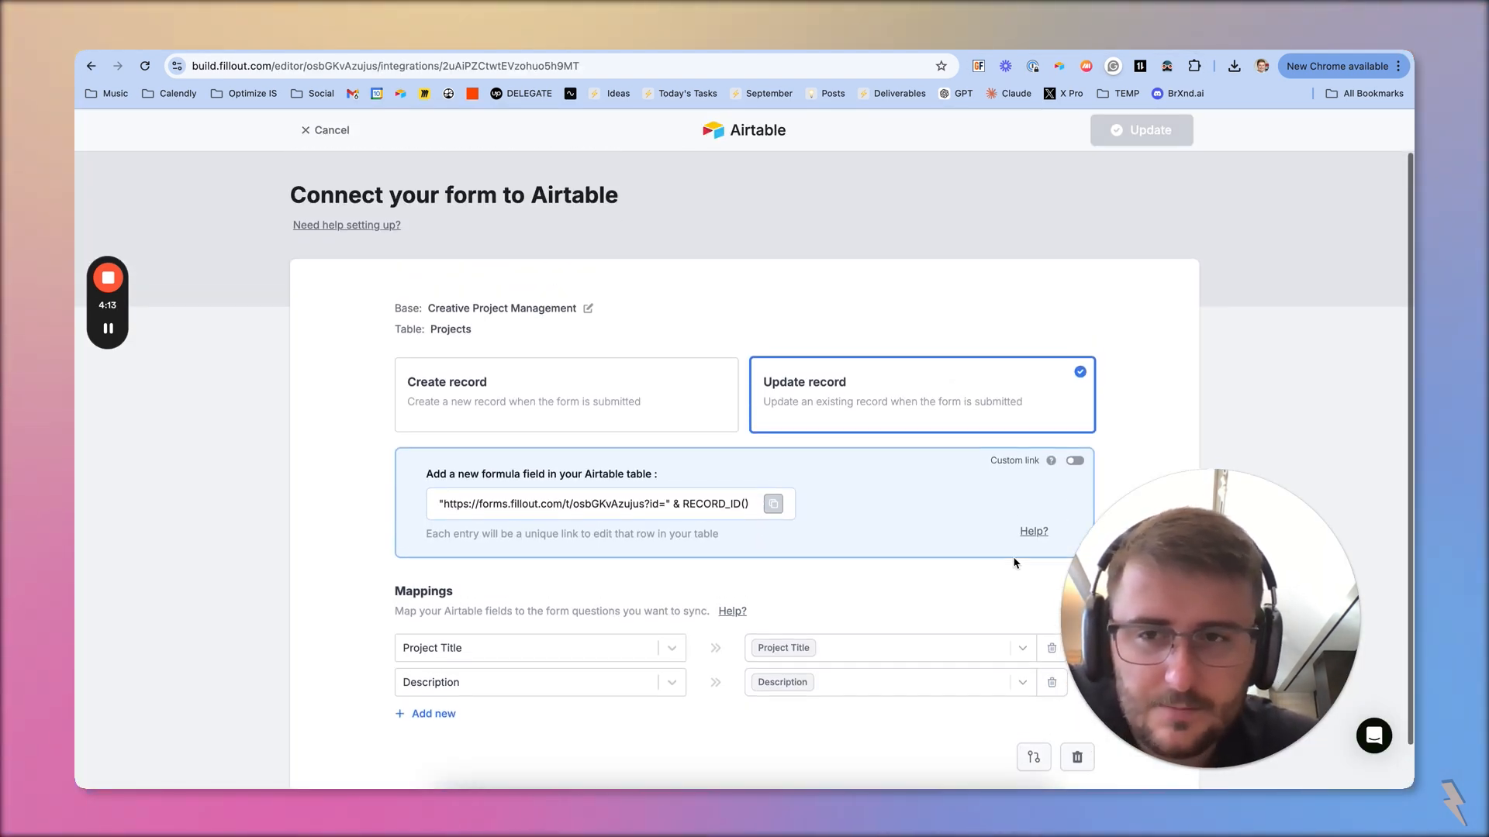
left_click(310, 133)
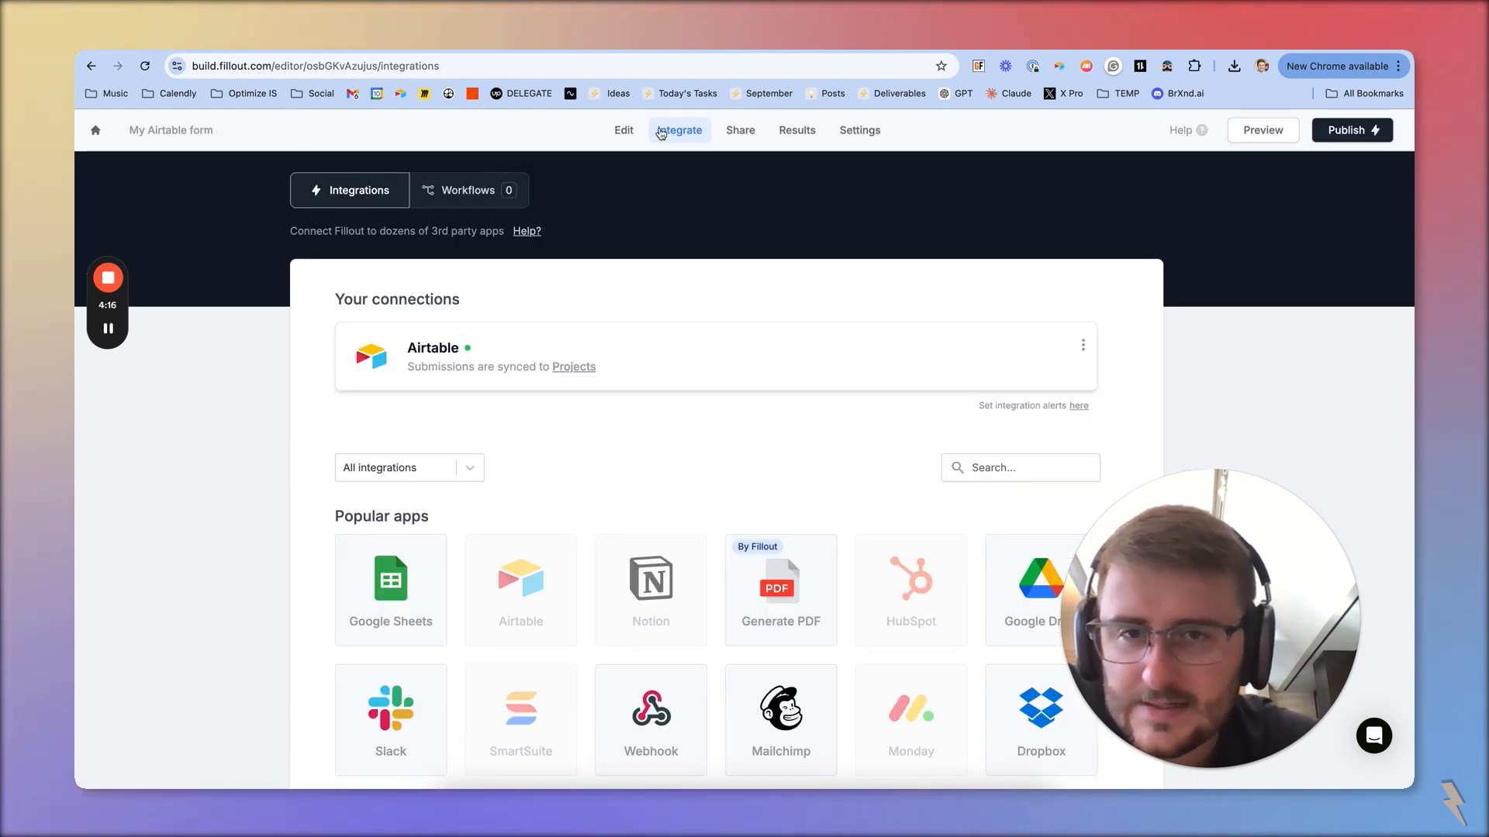
left_click(622, 138)
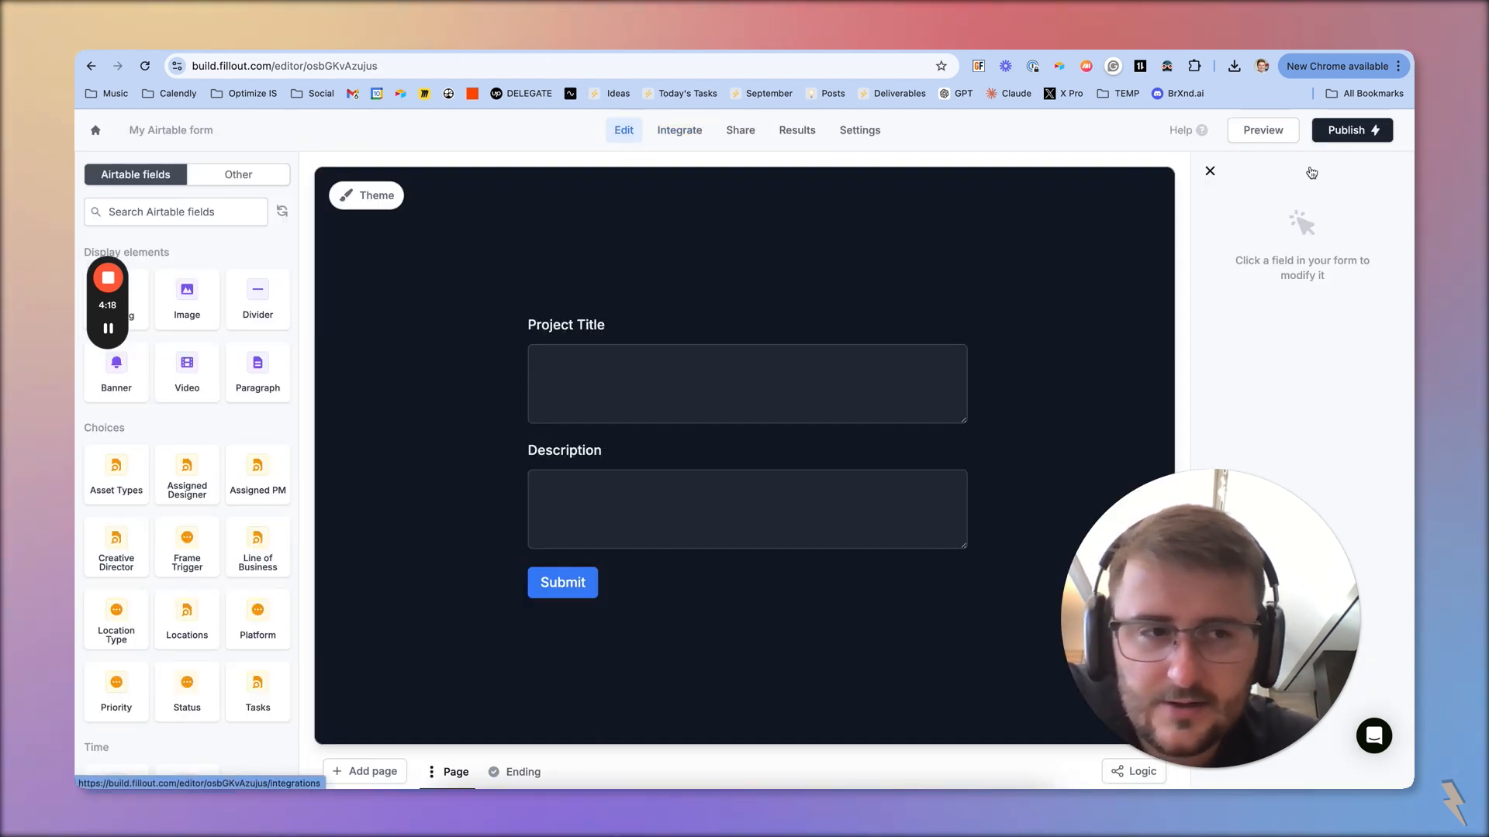
left_click(1349, 132)
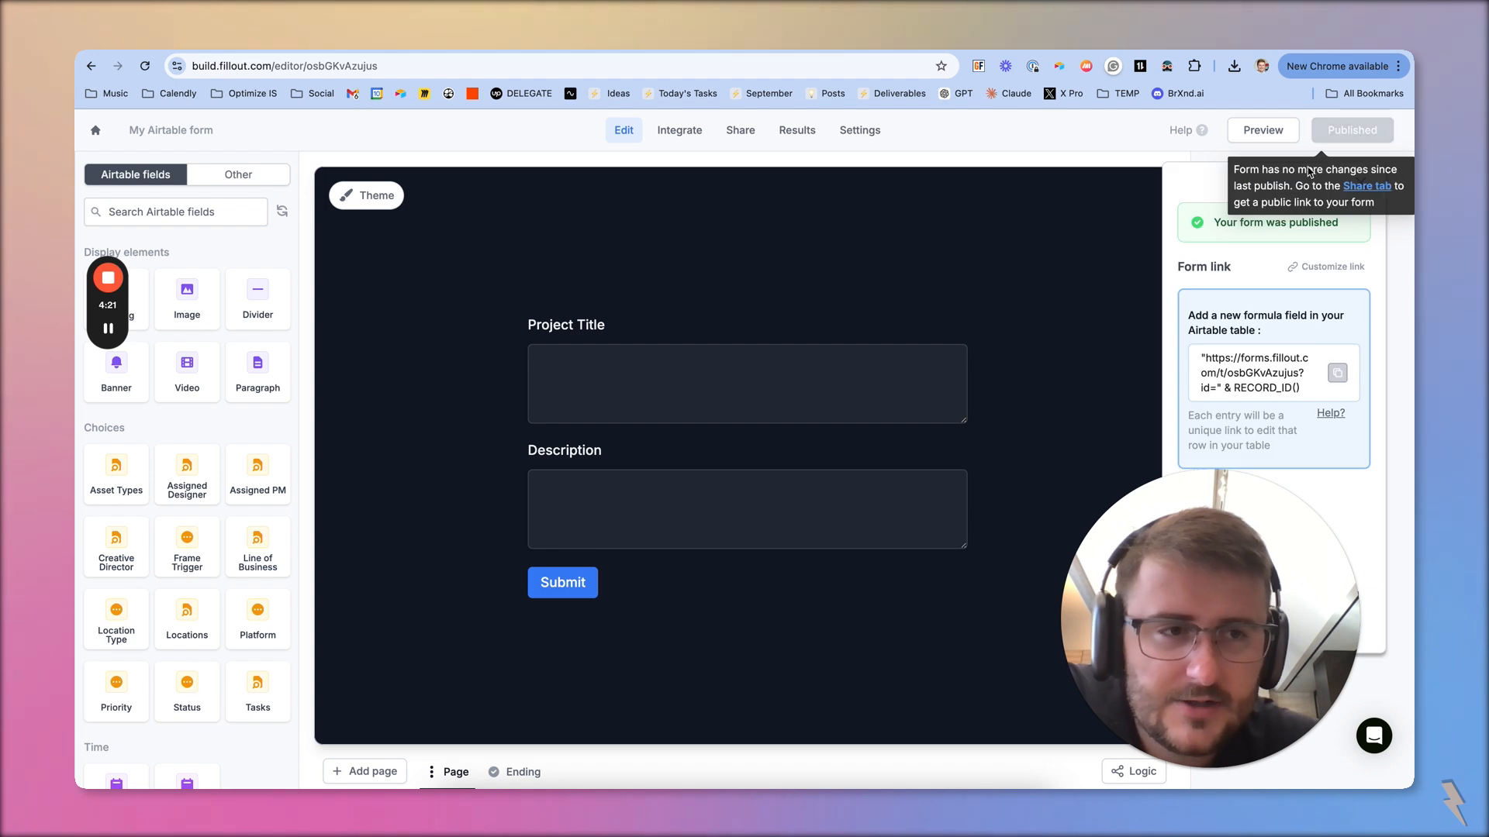
Return to the project record's published edit form, continue the submission in progress, and check its Project Title and Description fields
key("ctrl+Tab")
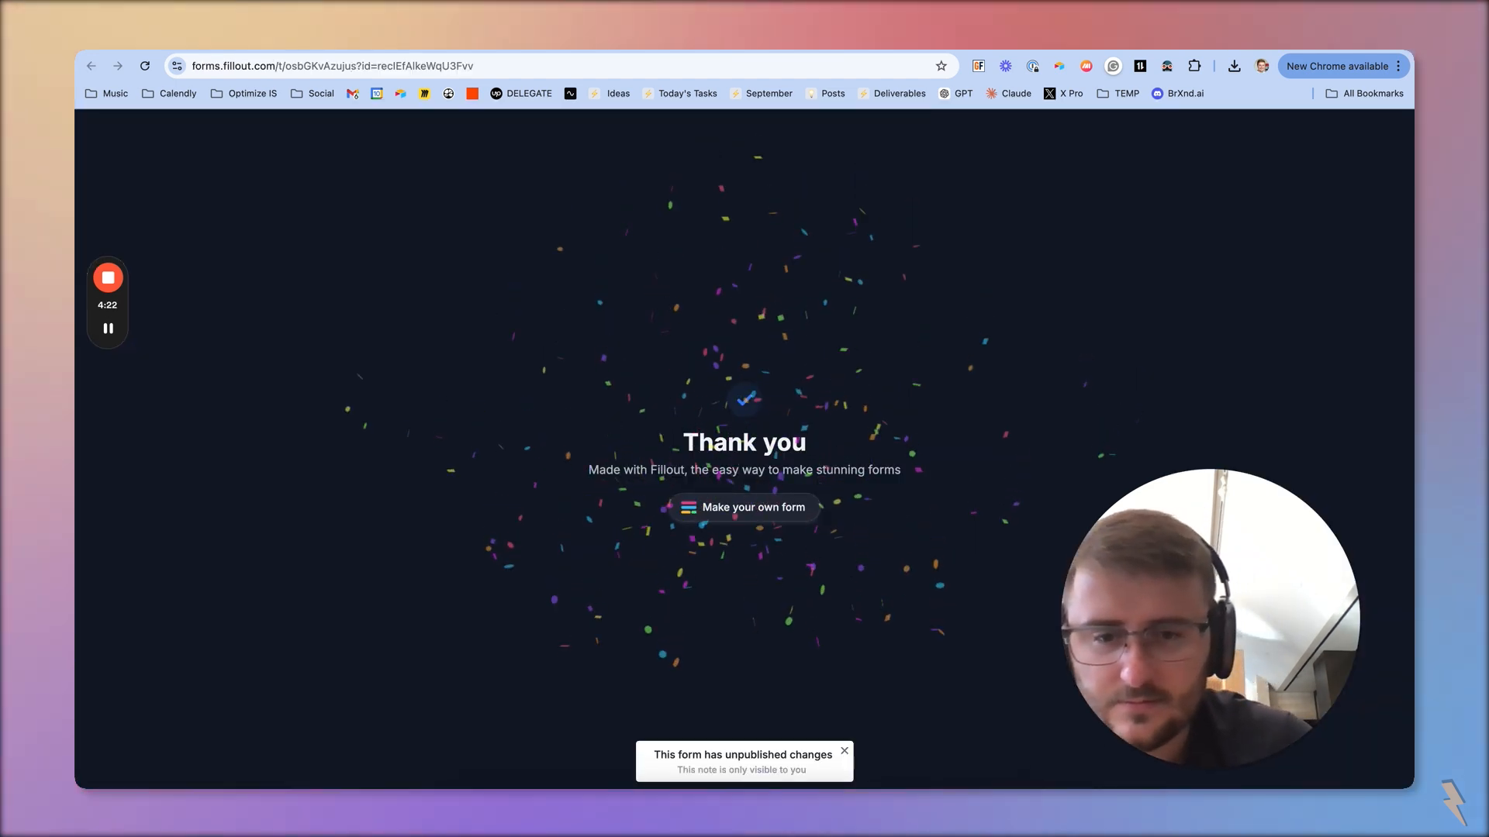
key("ctrl+Tab")
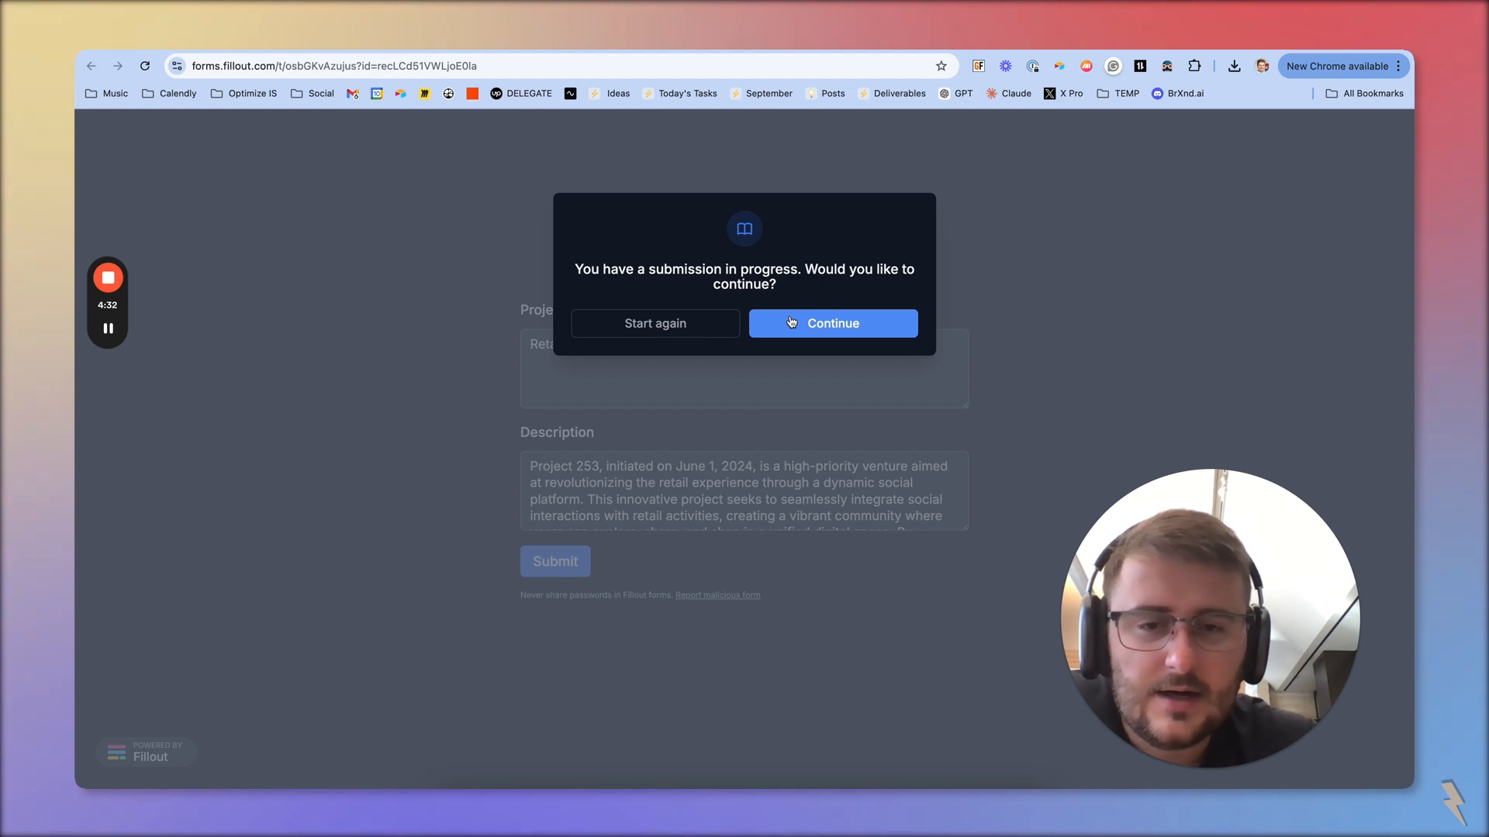
left_click(791, 321)
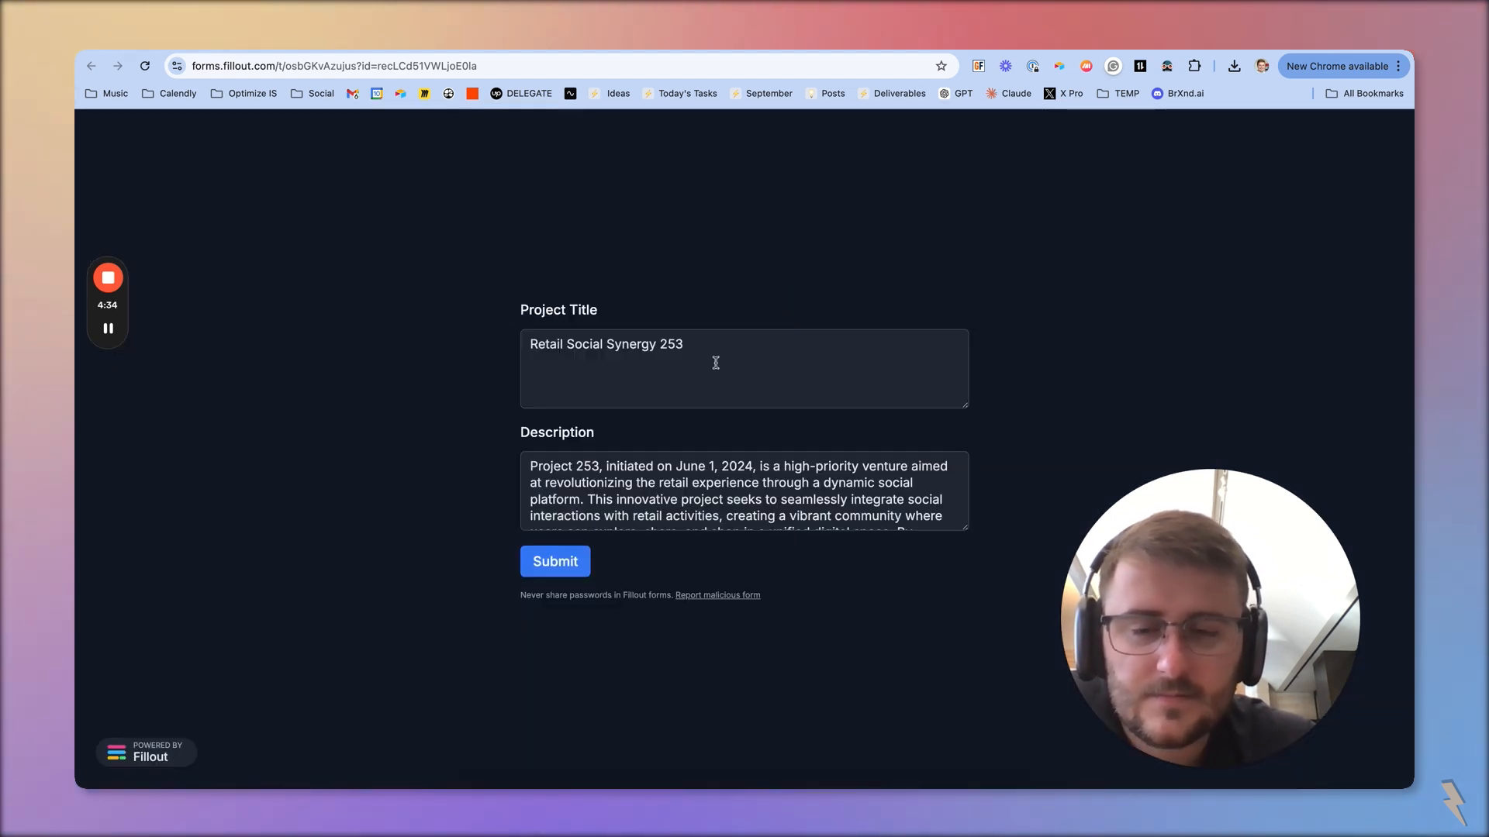
left_click(687, 373)
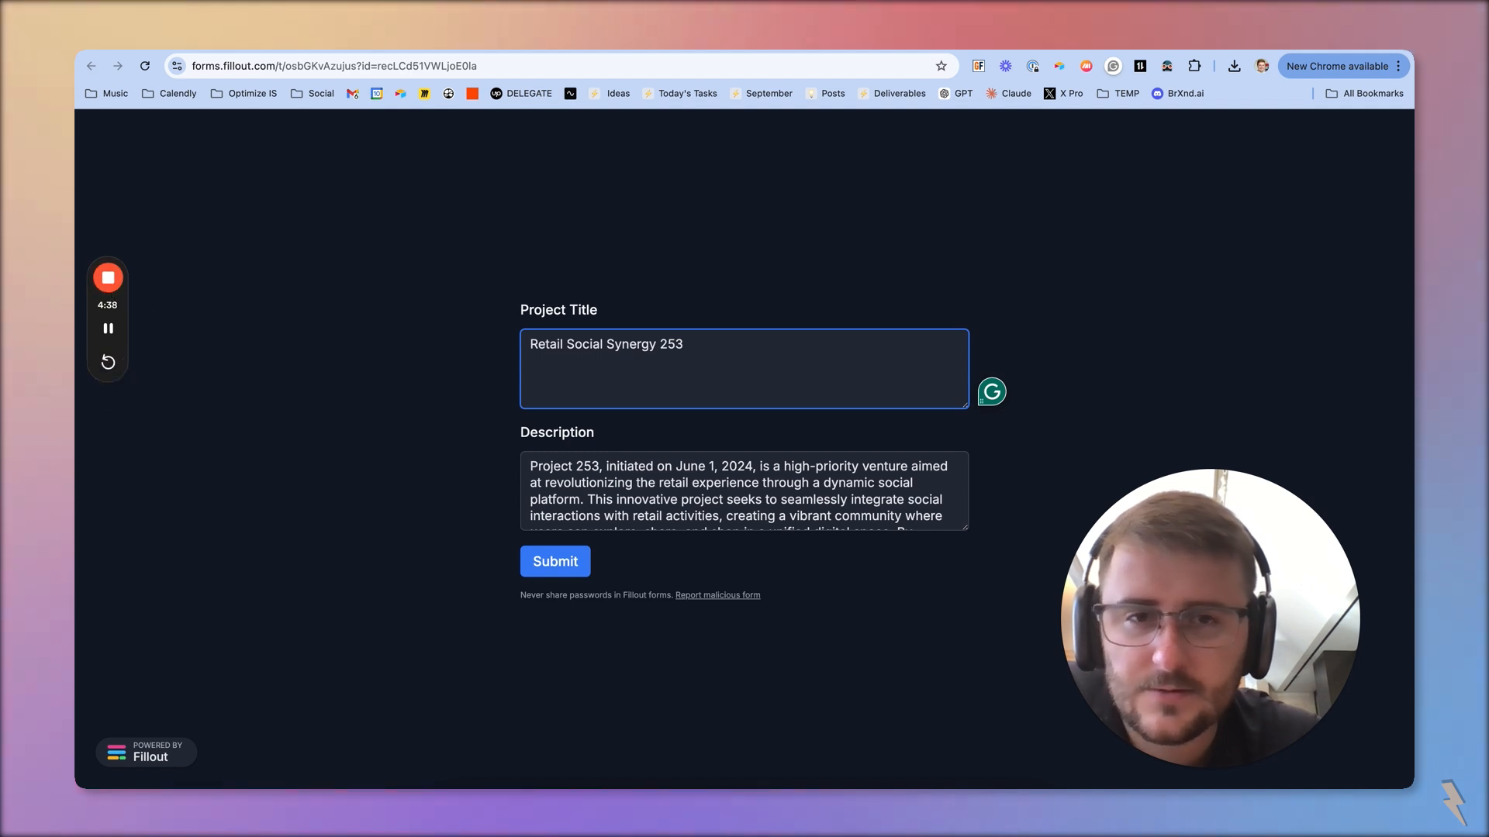
Remove the ?id= record parameter from the form's URL and load the form without it
left_click(362, 66)
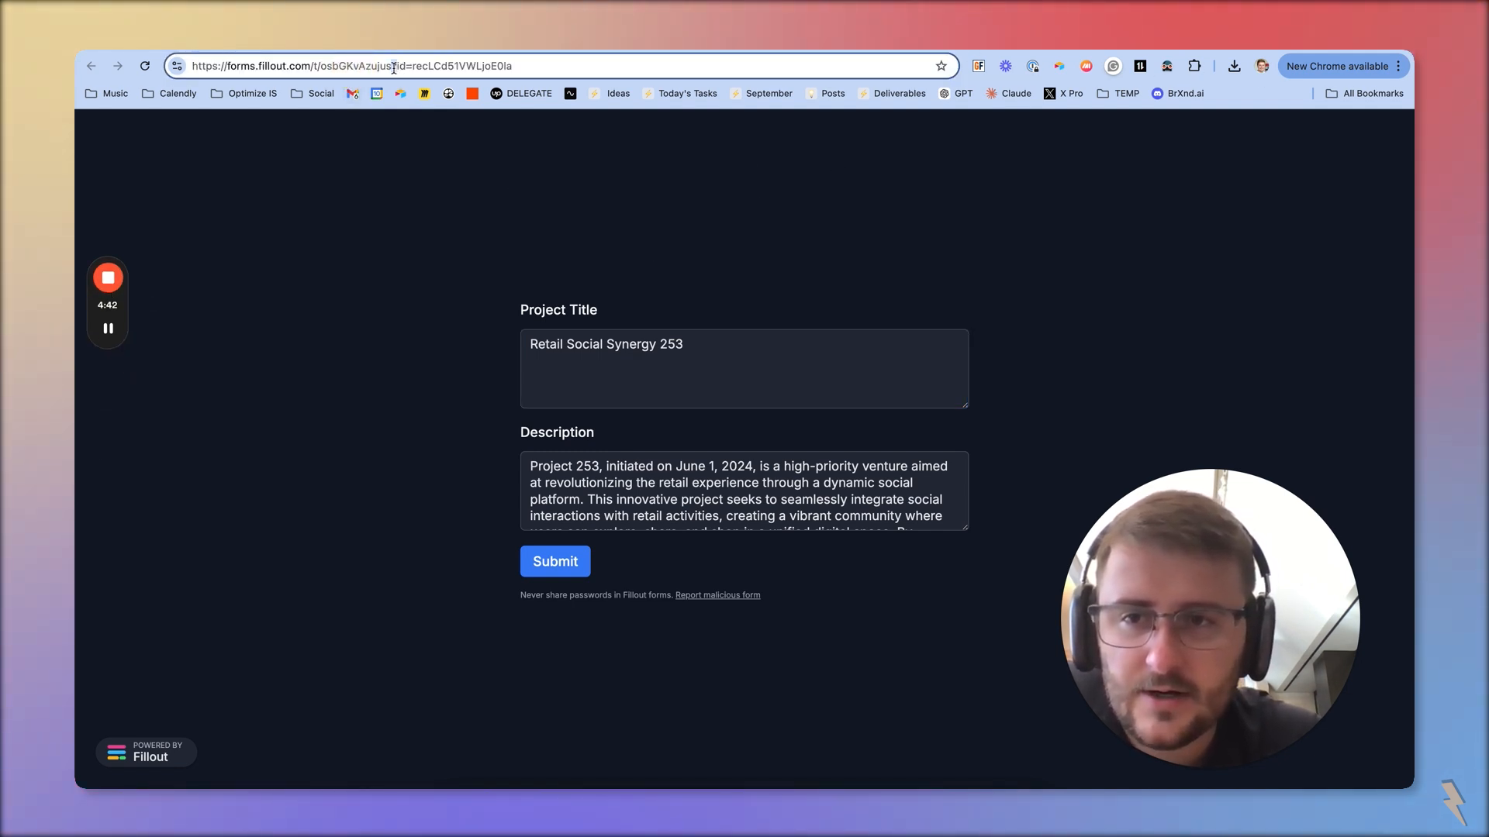
left_click_drag(392, 67, 698, 67)
key("BackSpace")
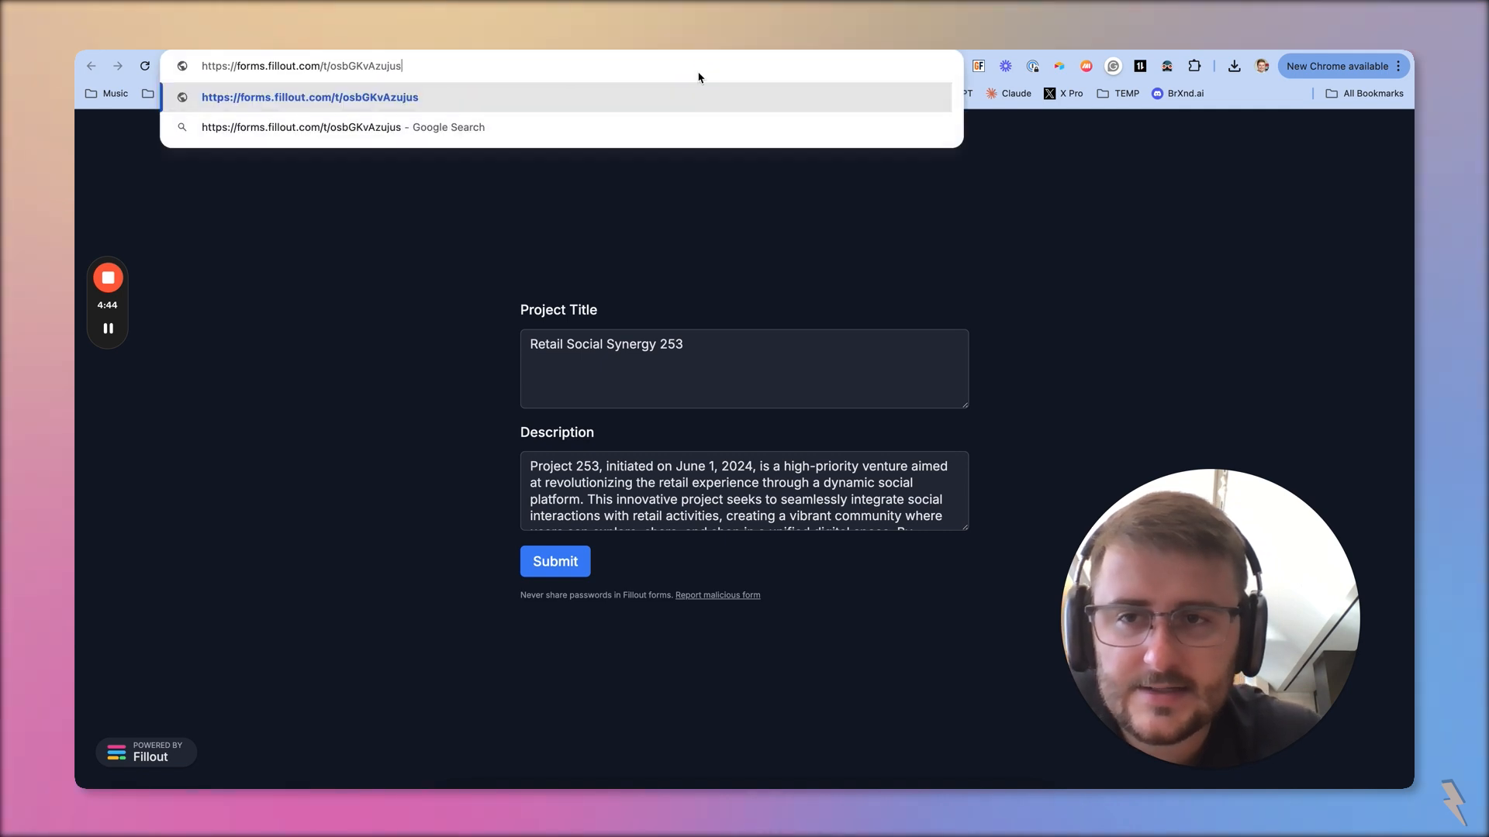
key("Return")
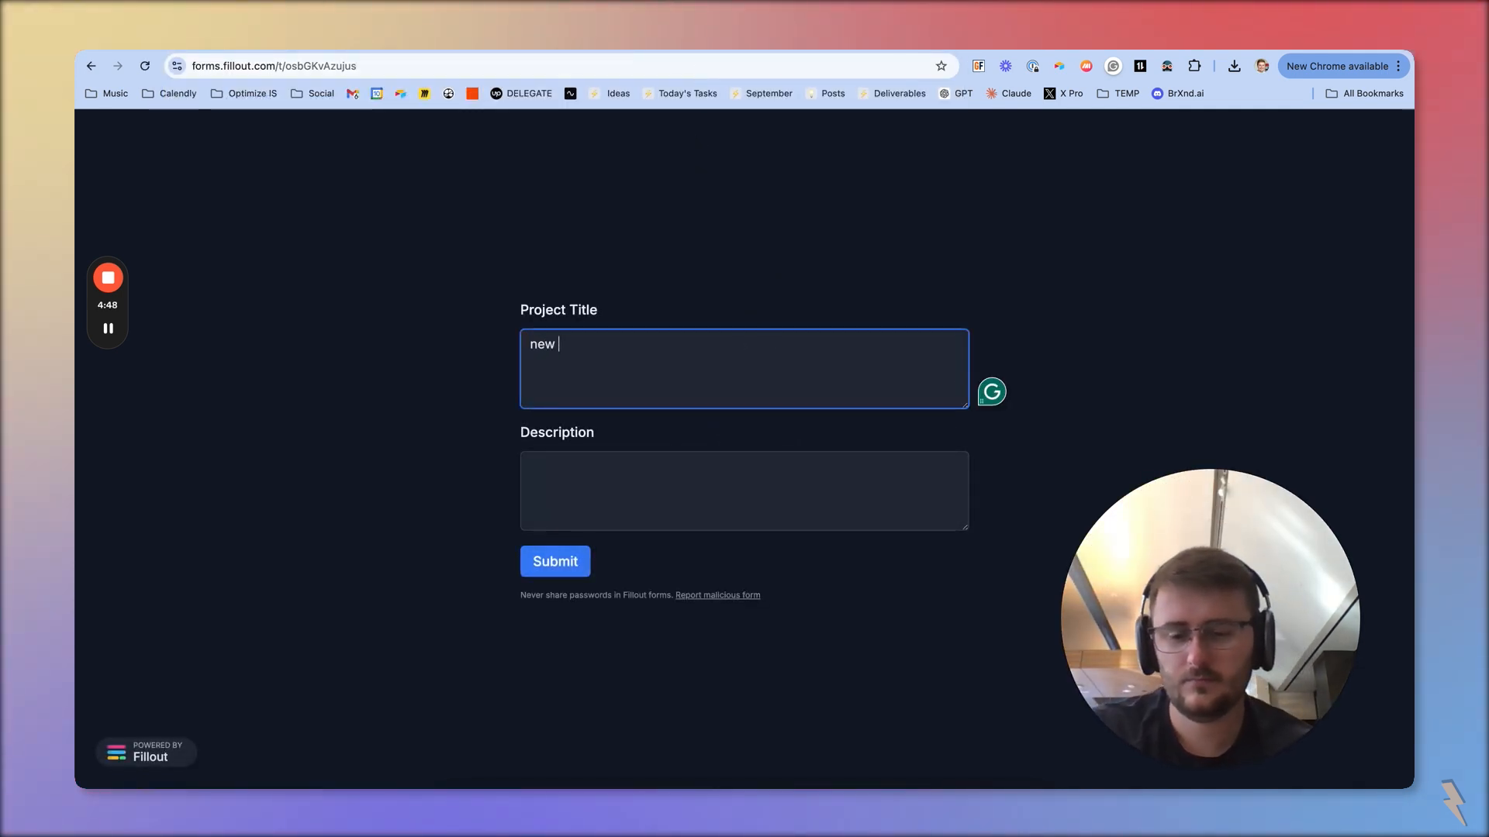
Enter "new record test" as Project Title and "test test test" as Description, and submit the form
key("Tab")
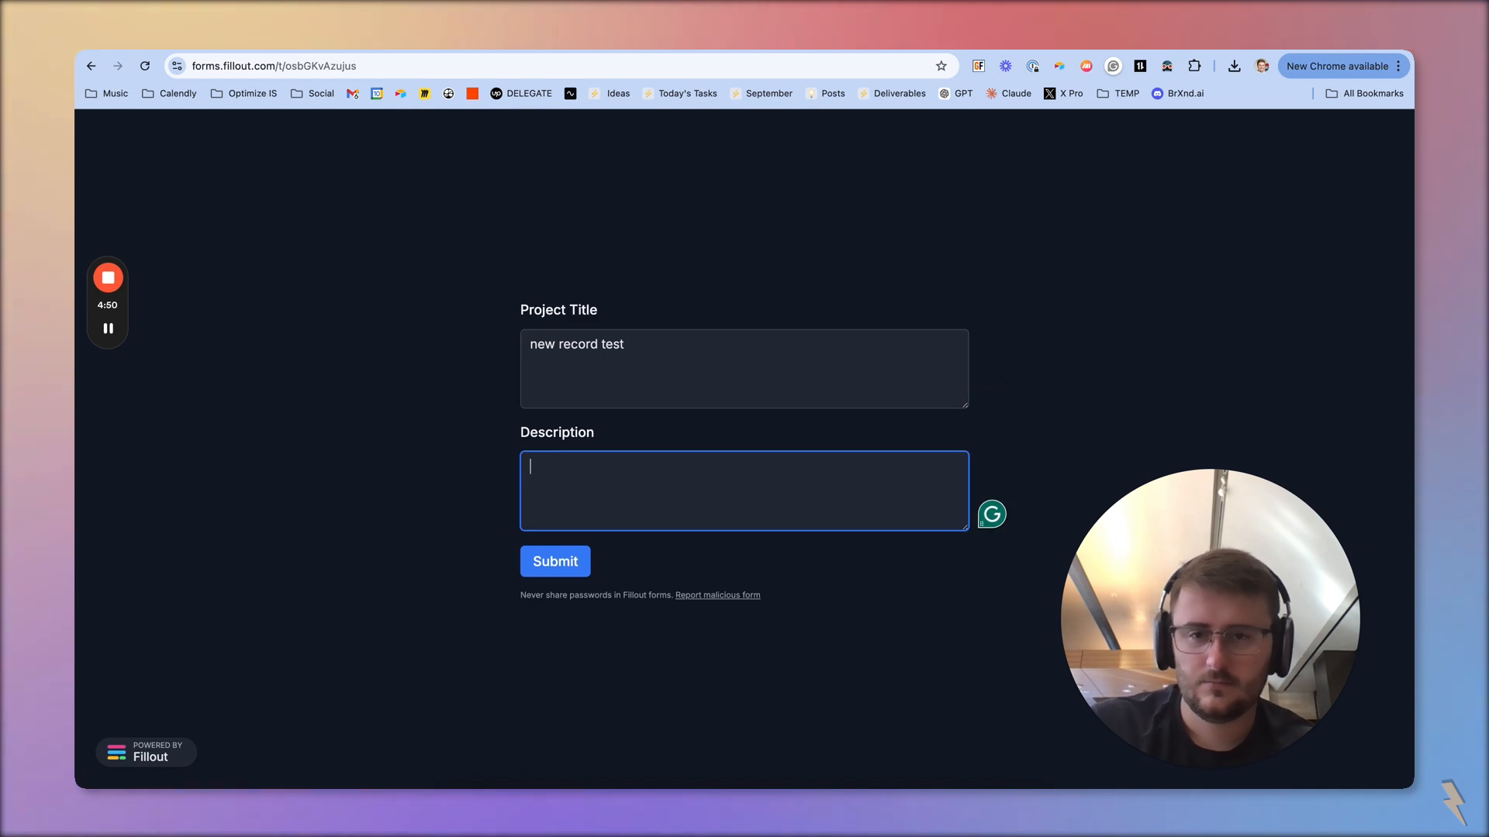
type("test test test")
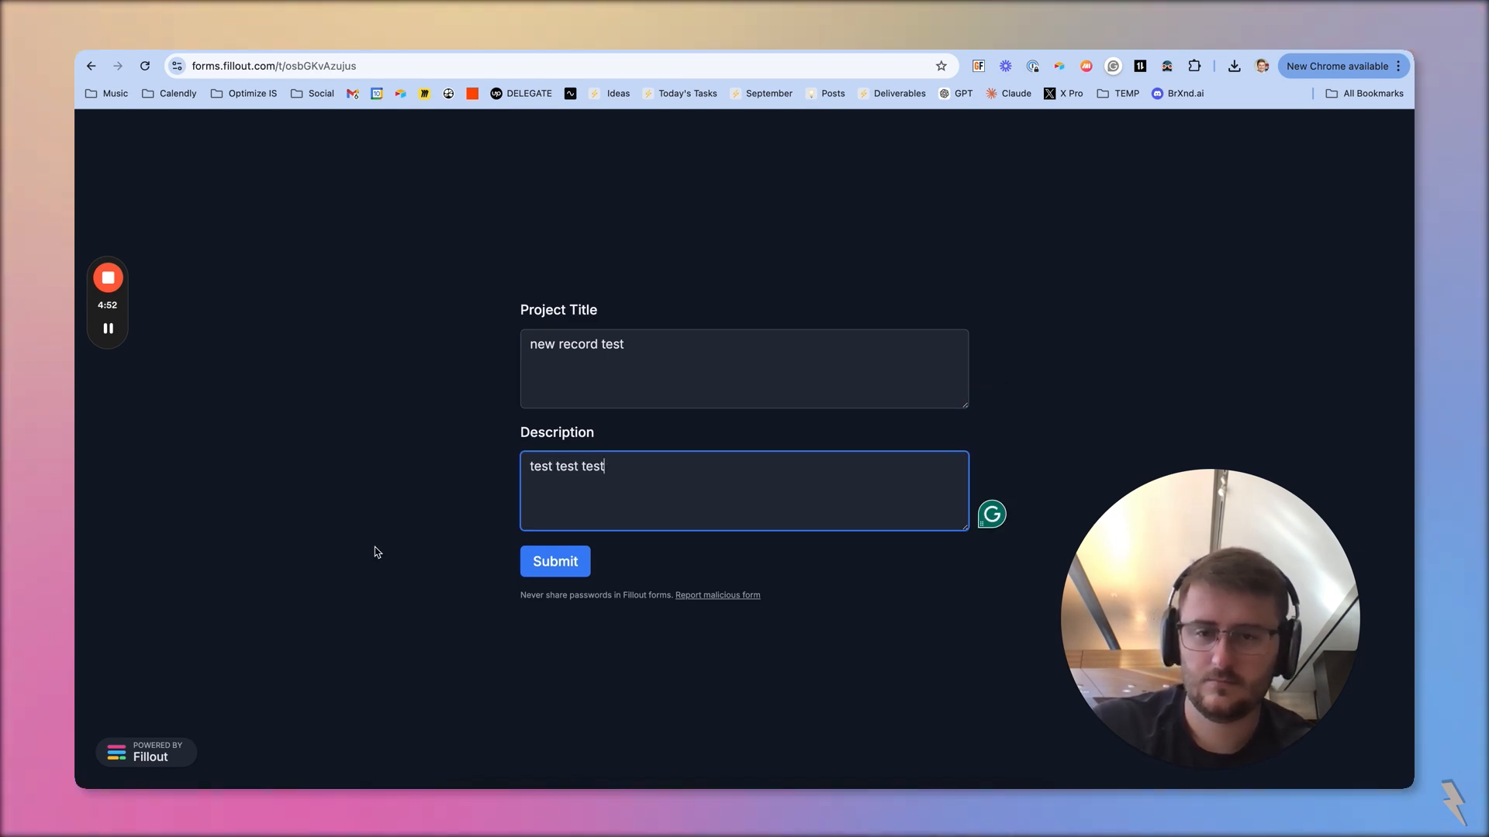
left_click(555, 561)
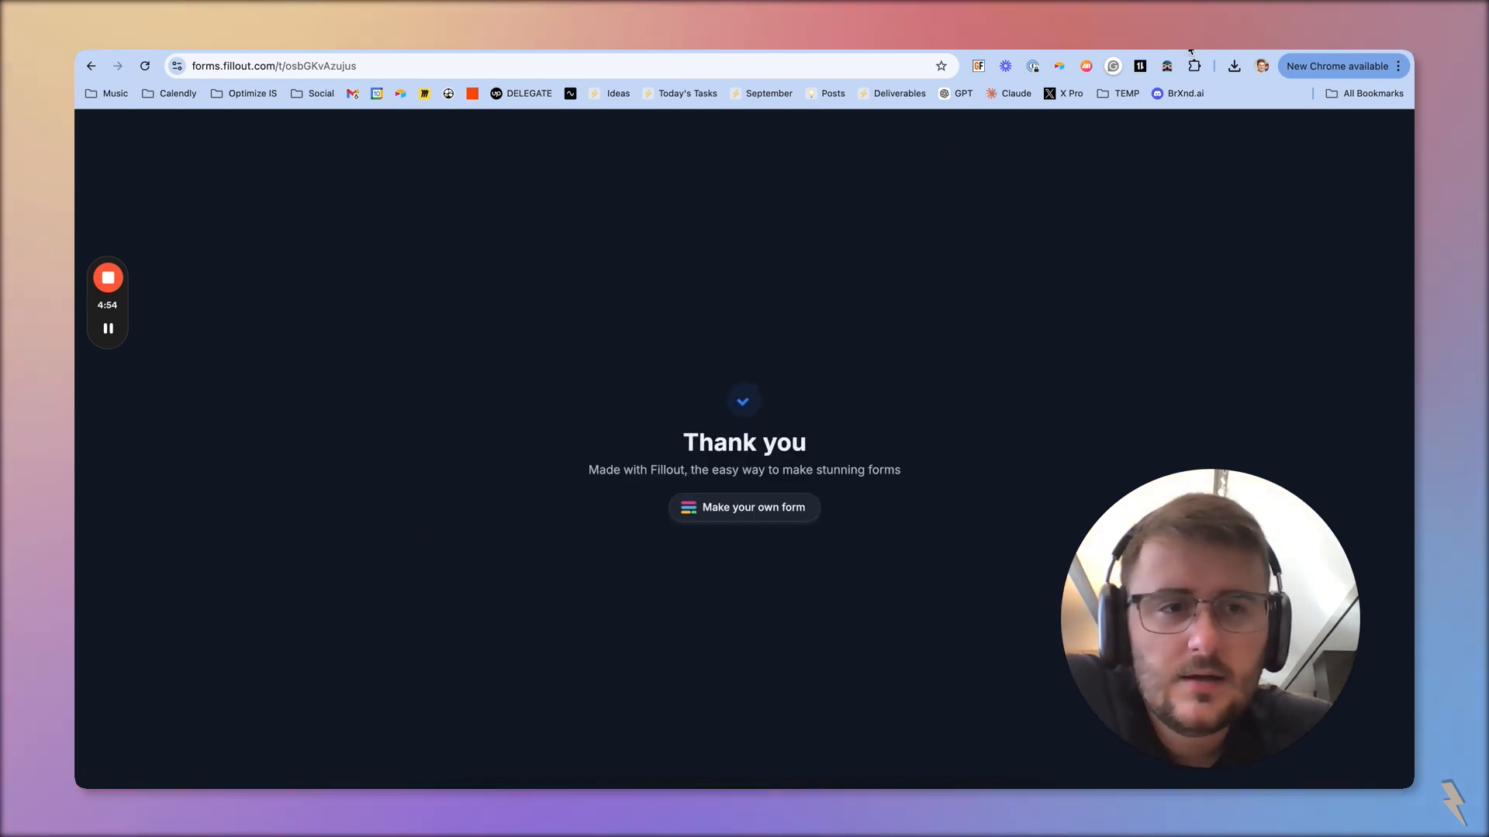
Check the end of the Airtable Projects table for the "new record test" submission and mark record CP-0562
left_click(1191, 50)
scroll(686, 448, "down", 20)
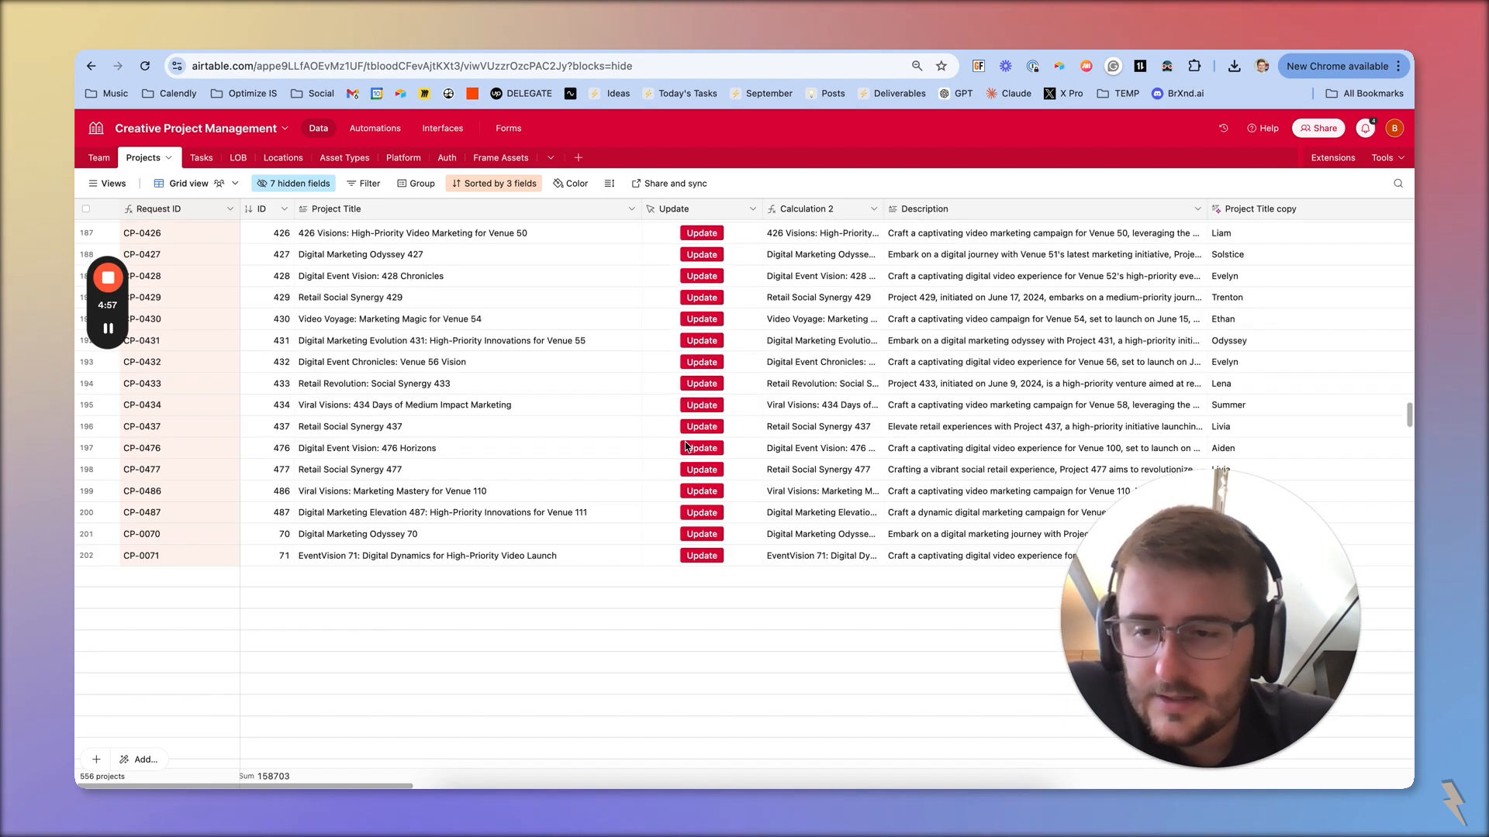
scroll(685, 447, "down", 20)
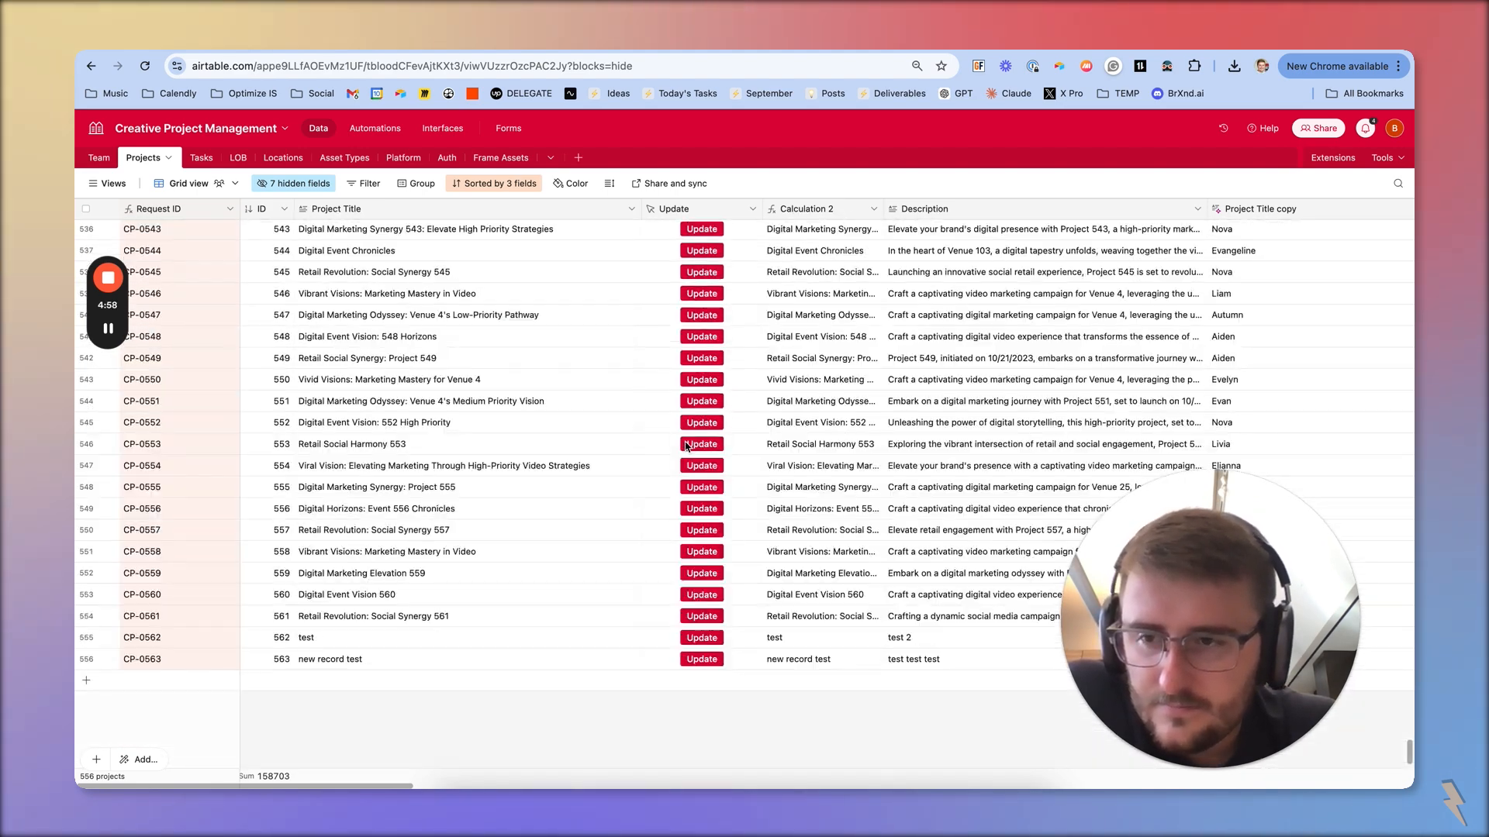
left_click(476, 661)
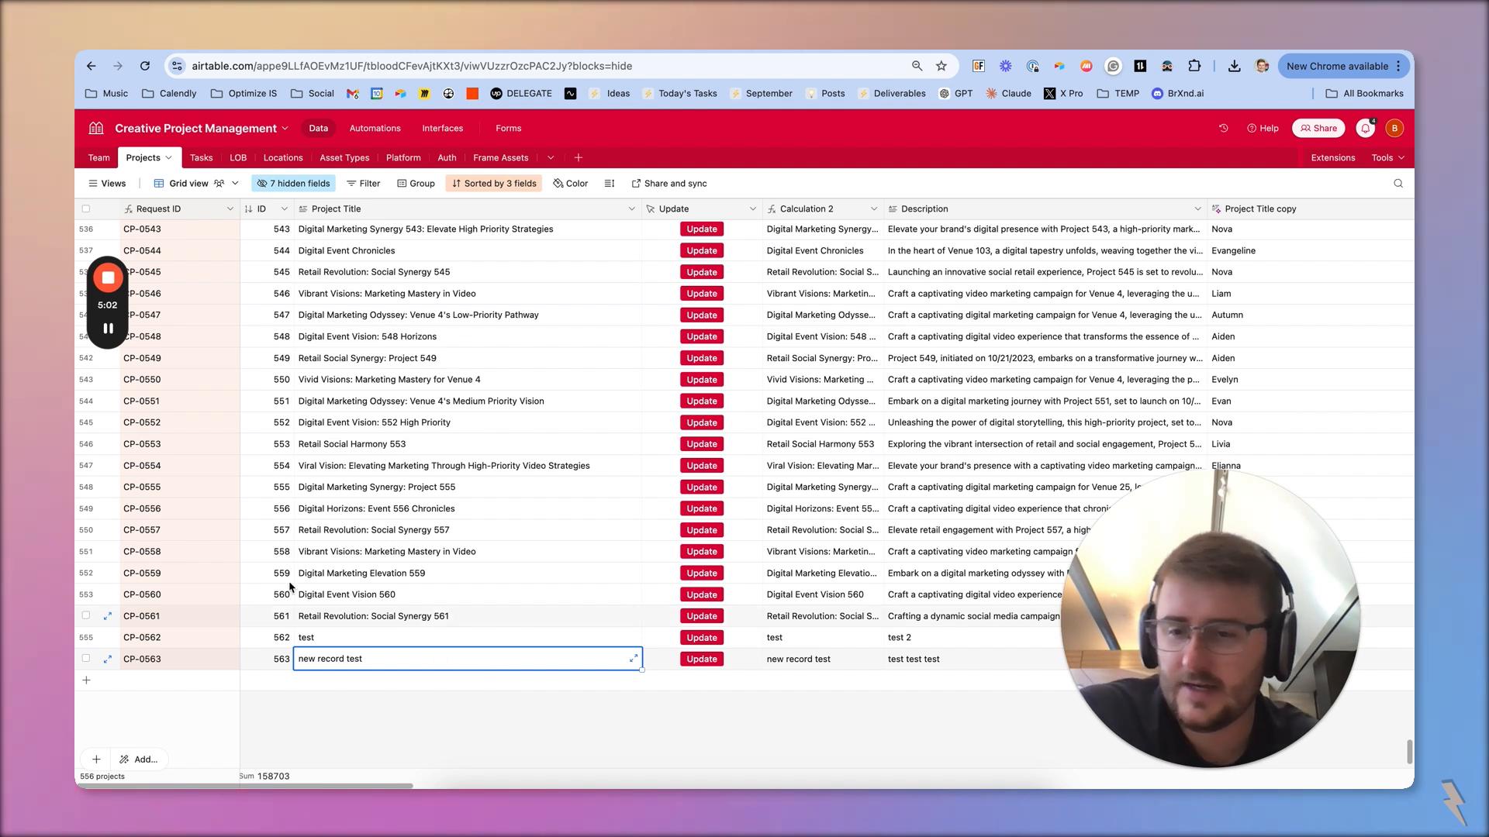
left_click(87, 638)
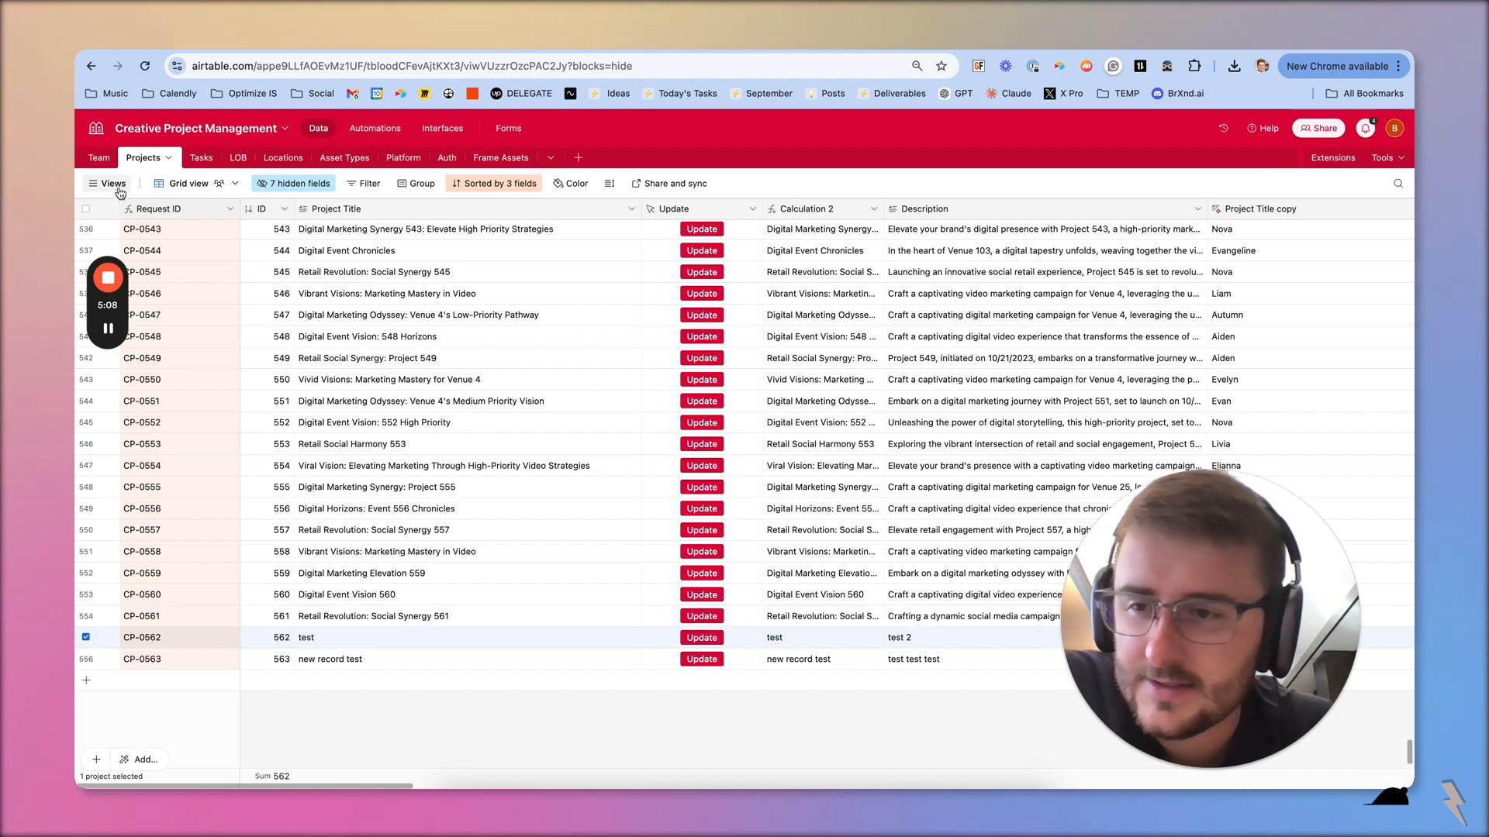
mouse_move(108, 275)
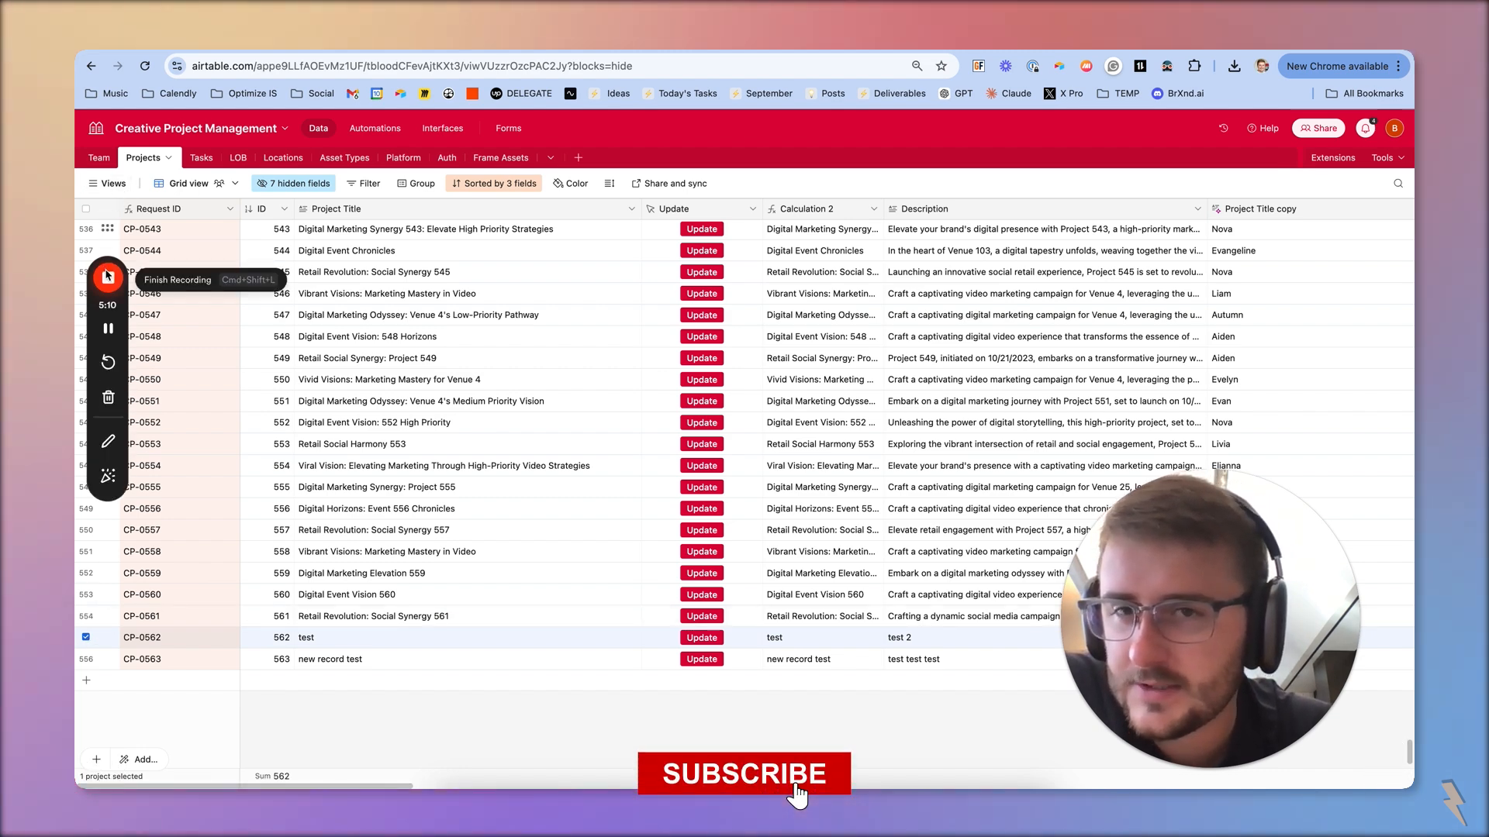